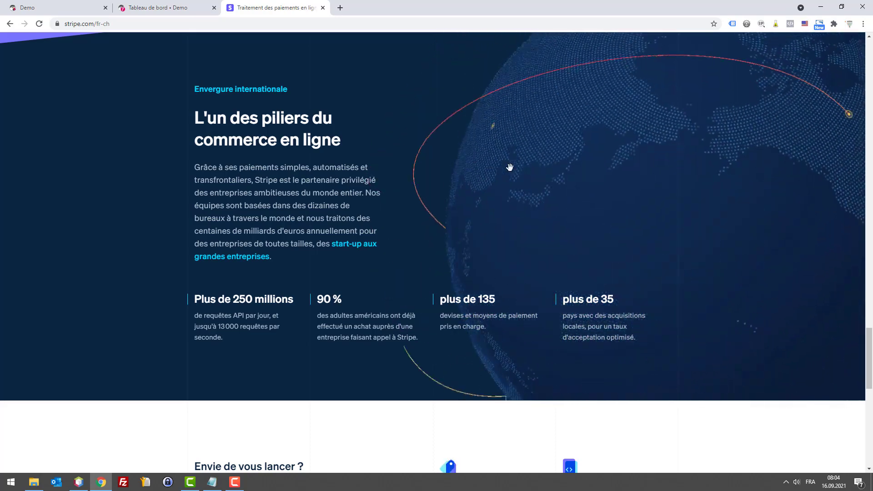
Step: Go to the Tarifs page from the top of the Stripe homepage
scroll(416, 162, "up", 15)
scroll(560, 167, "up", 20)
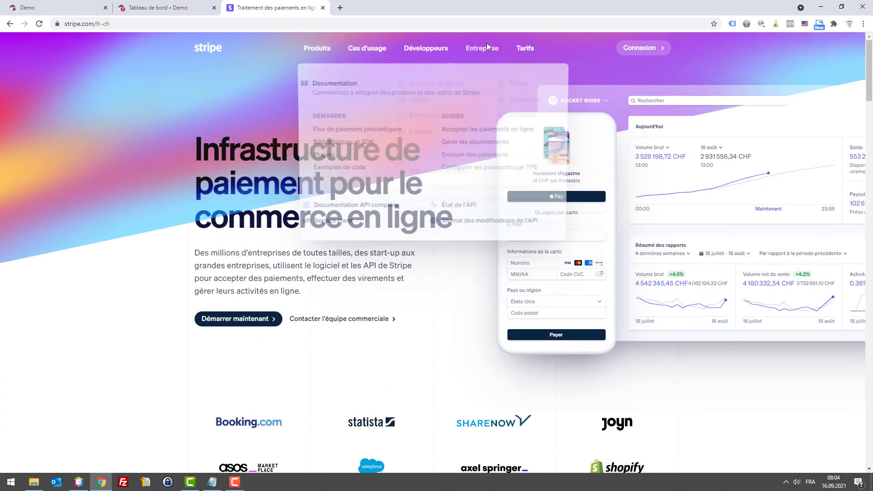
left_click(529, 54)
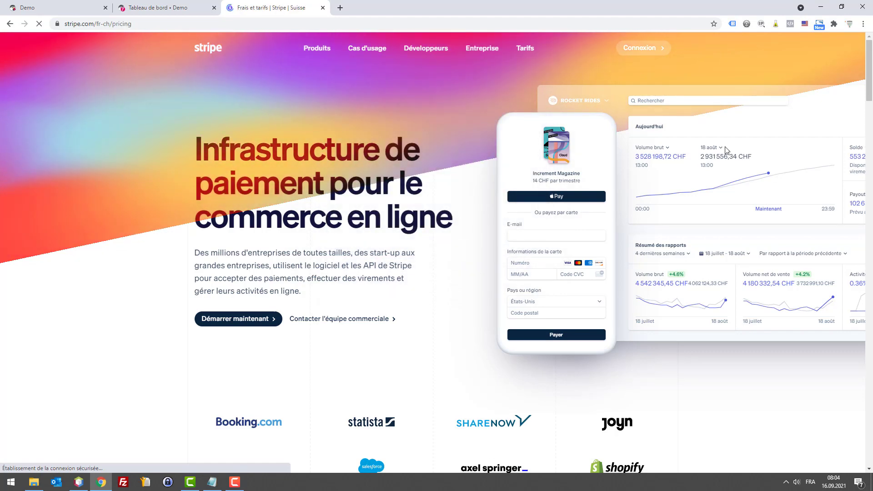
Step: Review the pricing: 2,9 % + 0,30 CHF per successful payment, with no setup or hidden fees
scroll(592, 129, "down", 2)
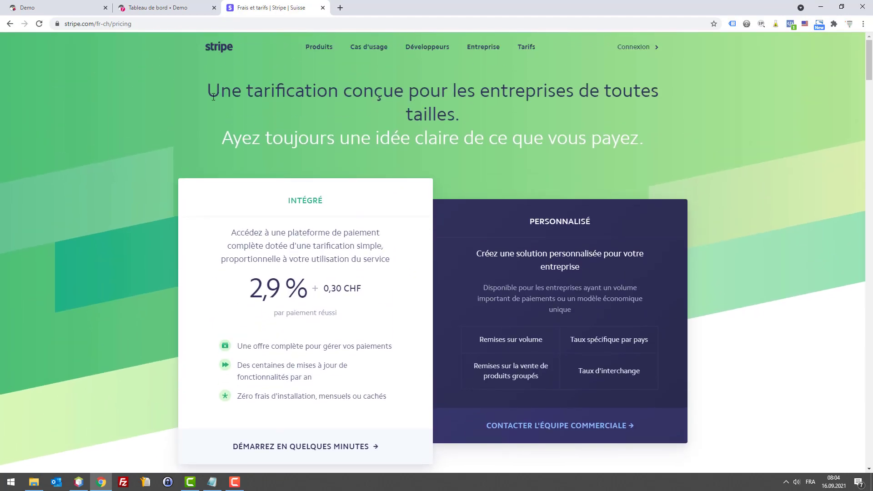
left_click_drag(212, 97, 635, 123)
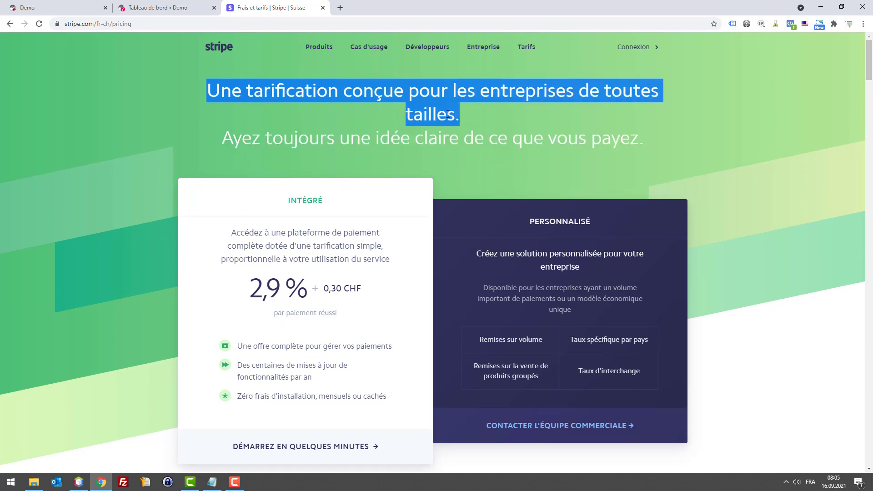
scroll(247, 232, "down", 1)
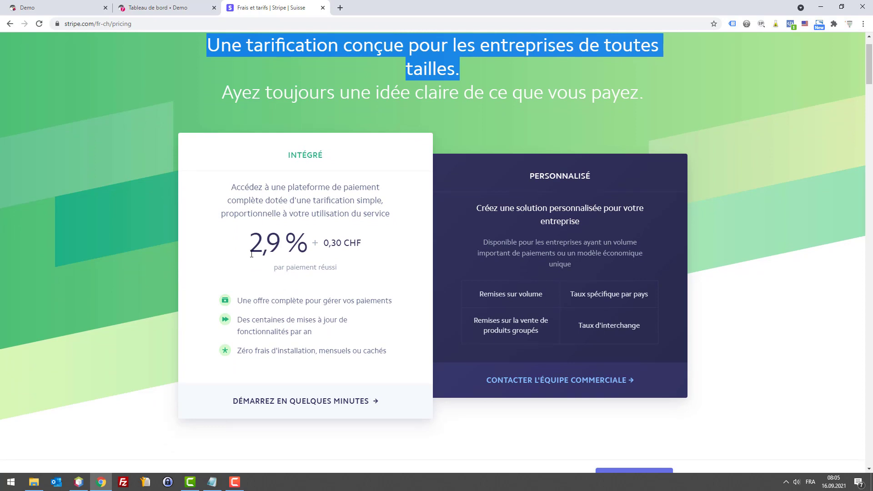
left_click_drag(252, 254, 340, 244)
left_click(344, 246)
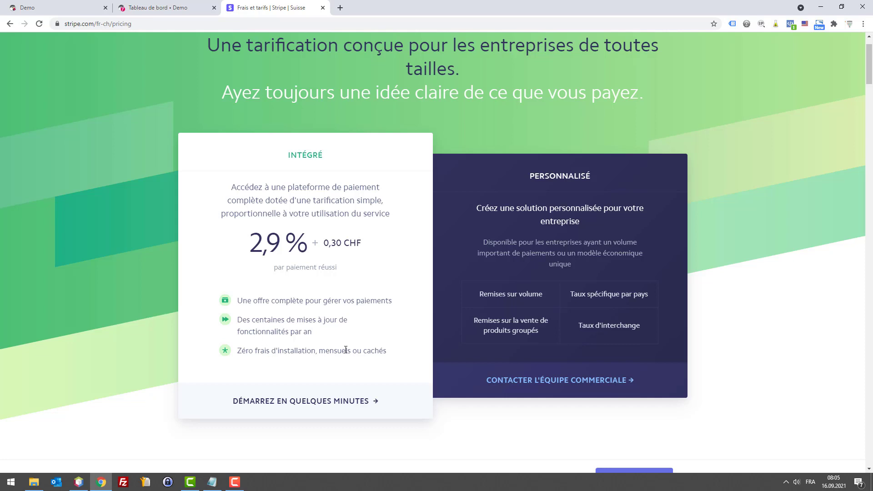
left_click_drag(245, 352, 403, 353)
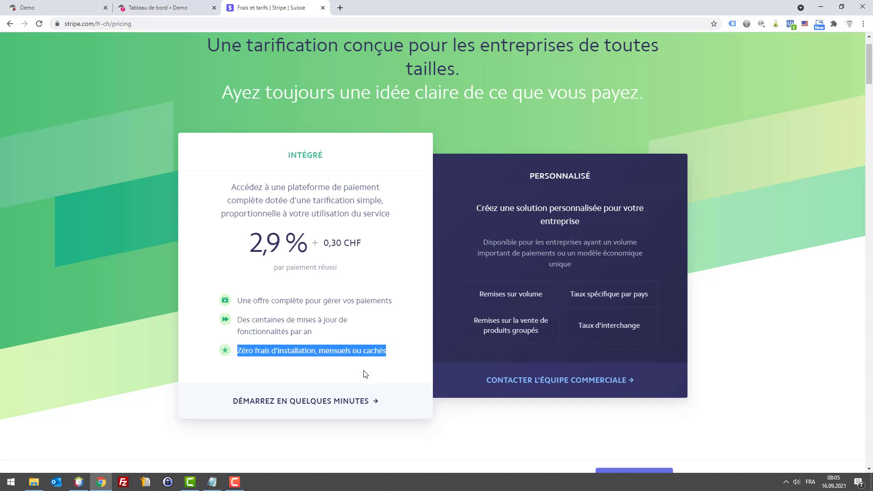
scroll(375, 362, "down", 5)
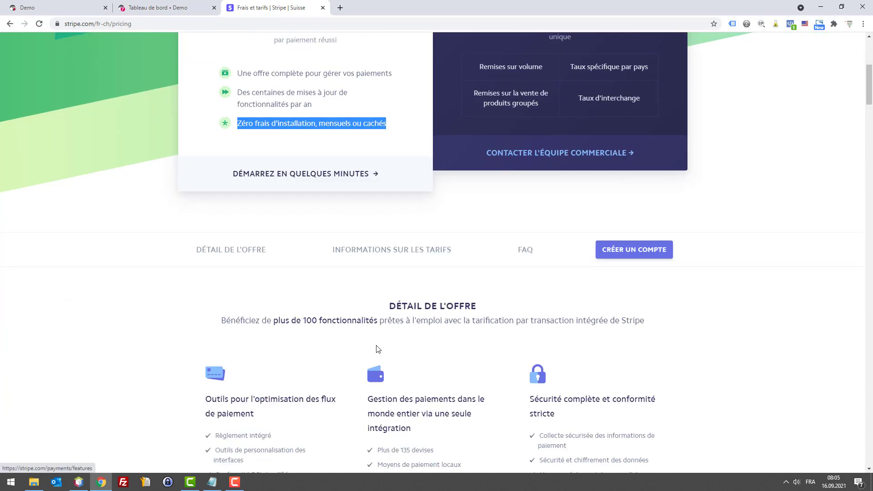
scroll(433, 347, "up", 3)
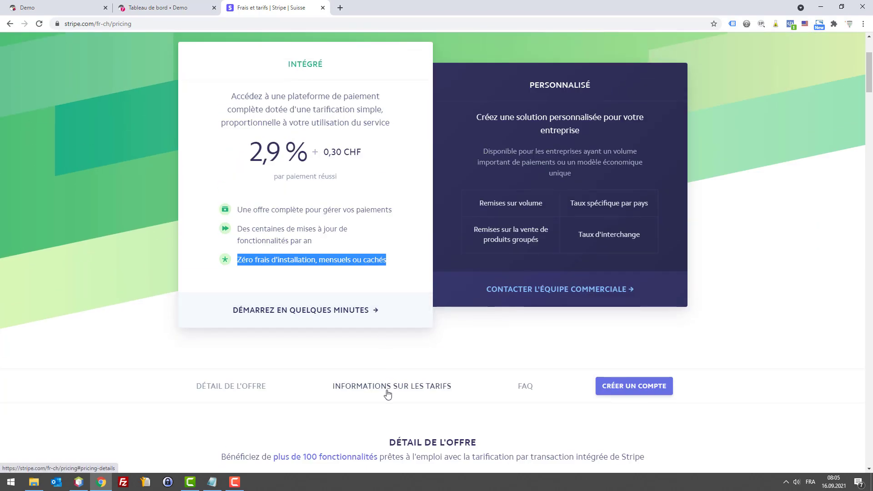
left_click(261, 387)
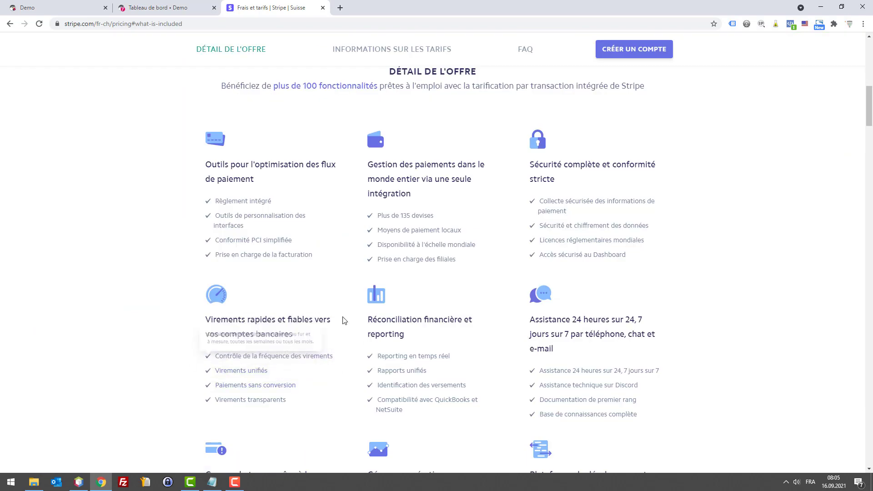
left_click(414, 288)
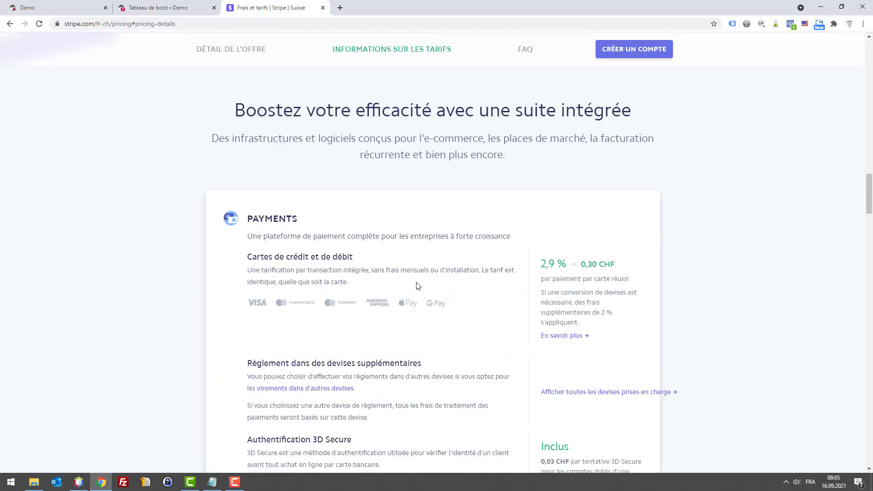
scroll(420, 285, "down", 8)
scroll(573, 253, "down", 9)
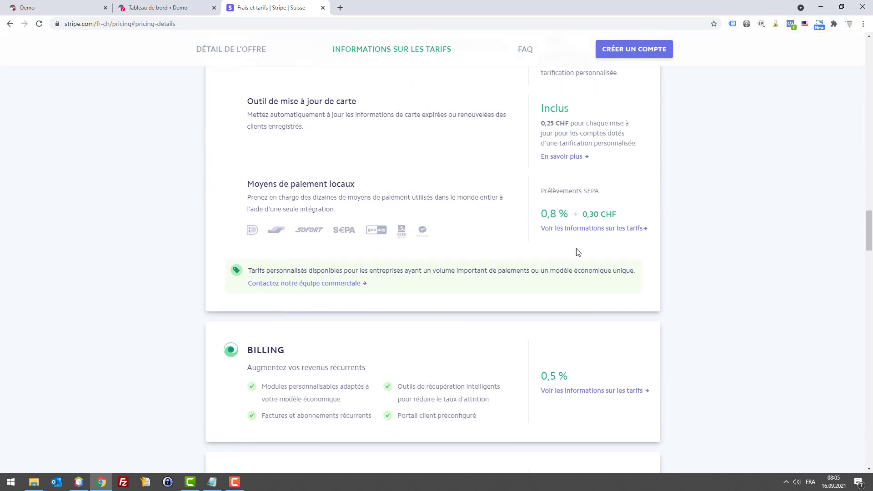
scroll(594, 255, "down", 20)
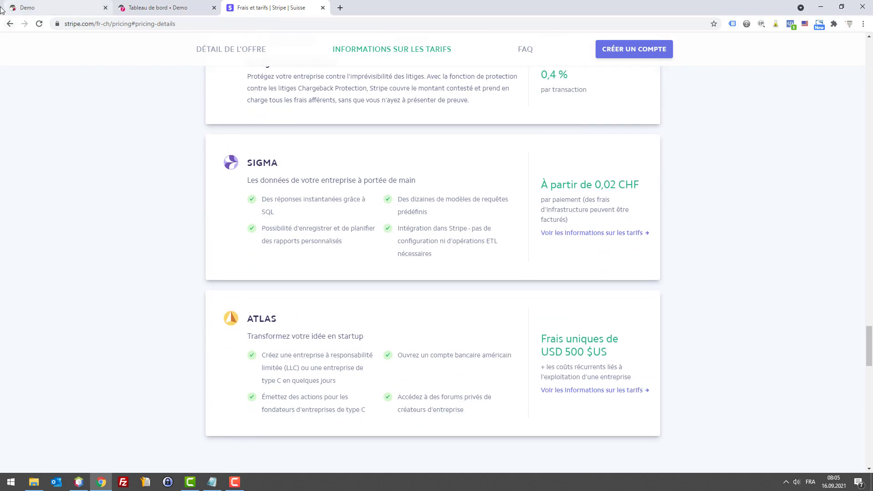
left_click(10, 24)
scroll(366, 156, "up", 2)
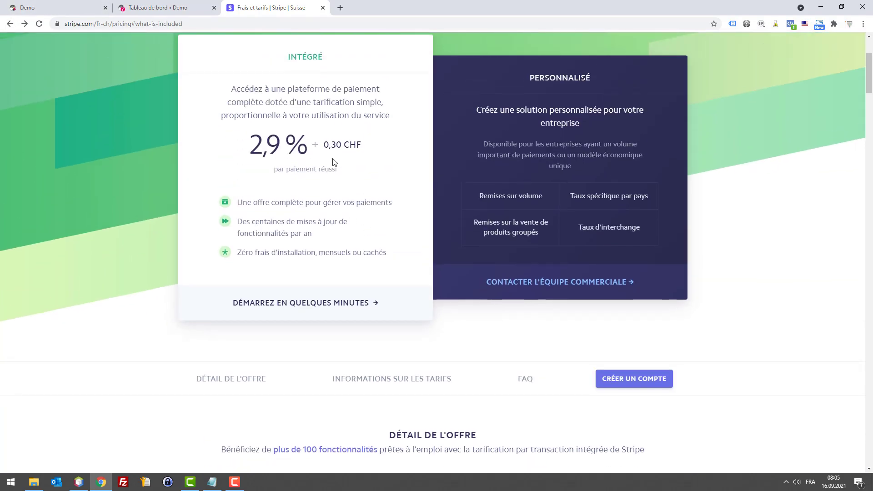
scroll(367, 222, "up", 2)
scroll(359, 209, "up", 2)
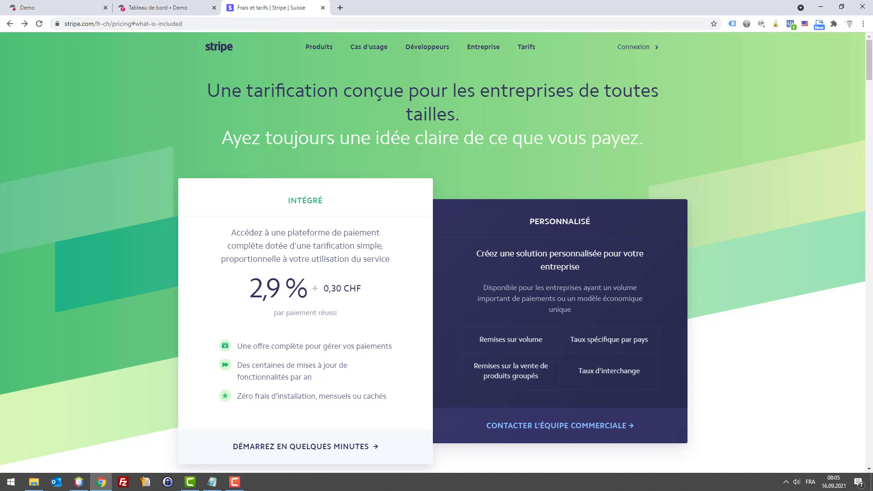
key("alt+Tab")
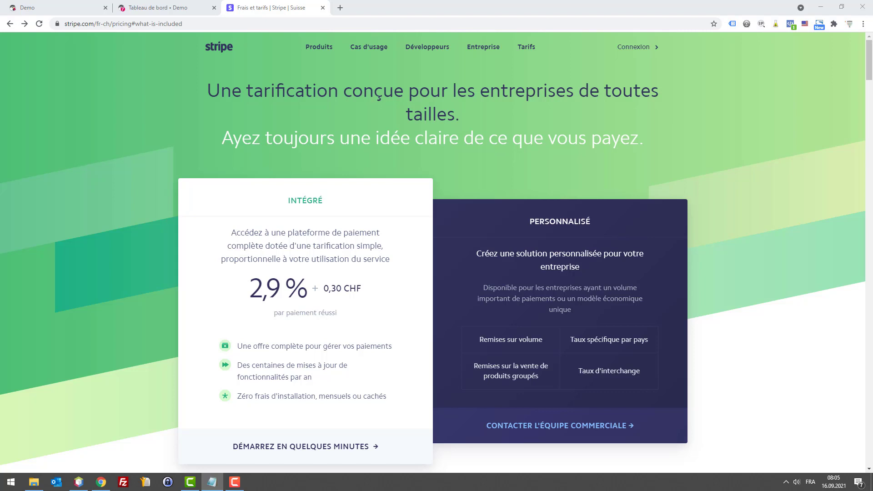
Step: Load the PrestaShop Addons payment modules page in a new tab and close the discount popup
left_click(340, 8)
type("https://addons.prestashop.com/fr/482-paiement-carte-wallet")
key("Return")
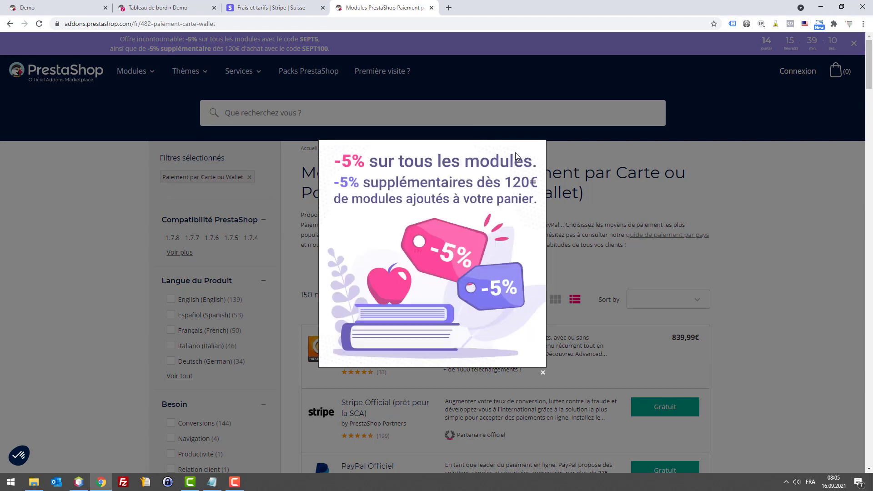
left_click(544, 374)
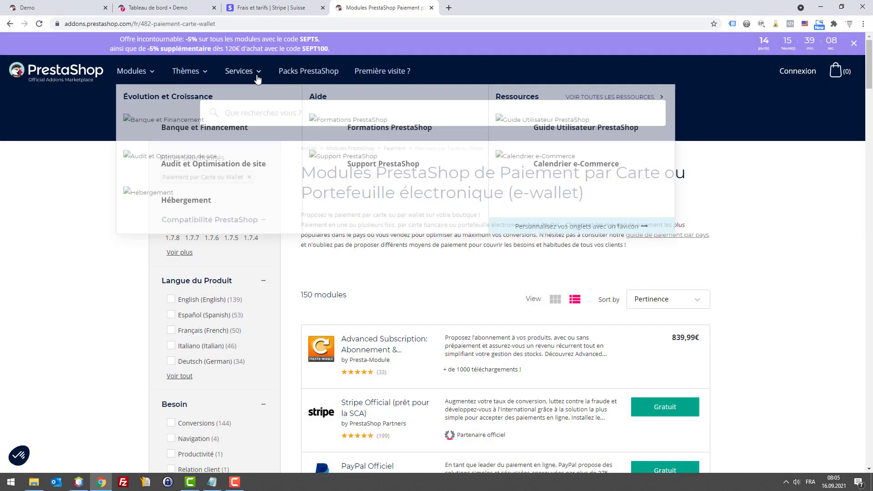
left_click(239, 25)
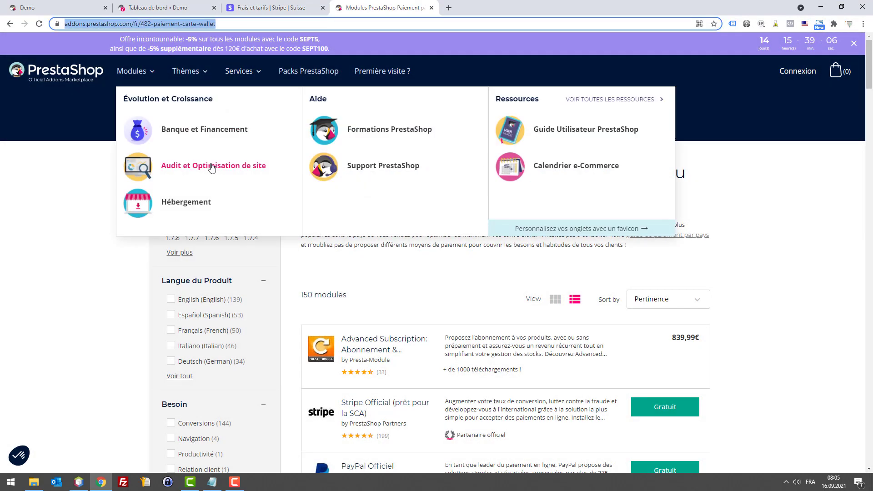
Step: Browse the card and wallet module list and open 'Stripe Official (prêt pour la SCA)'
left_click(78, 230)
scroll(113, 224, "down", 5)
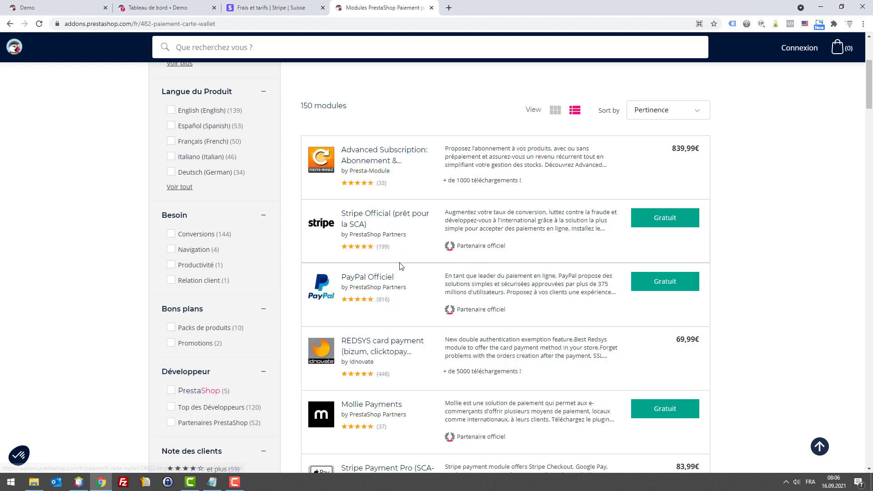
scroll(400, 267, "down", 3)
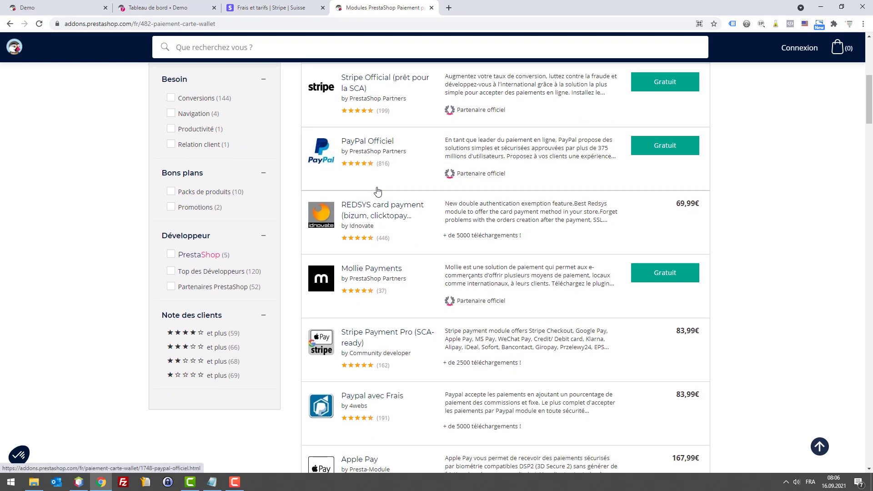
scroll(377, 190, "up", 1)
scroll(532, 240, "down", 2)
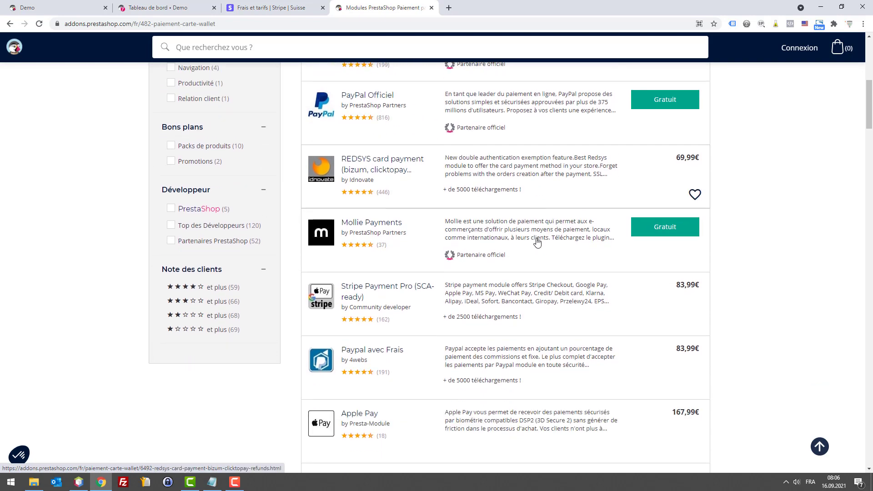
scroll(514, 232, "up", 2)
scroll(436, 223, "down", 1)
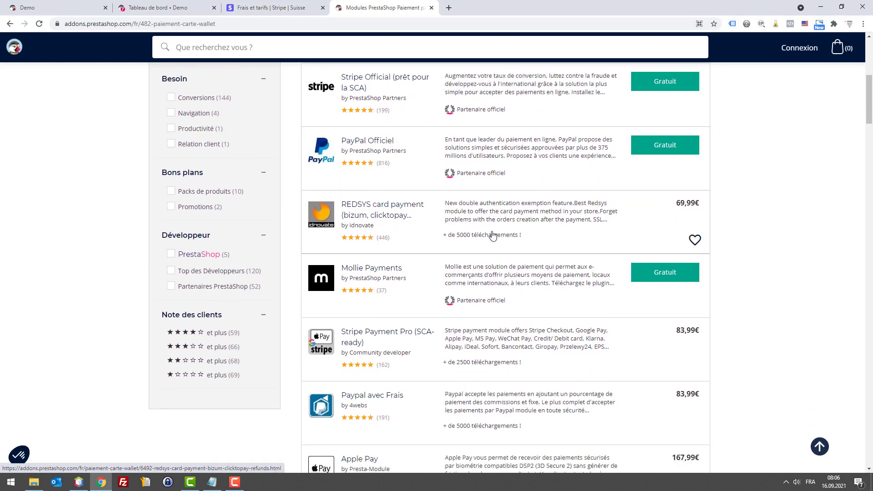
scroll(495, 241, "down", 7)
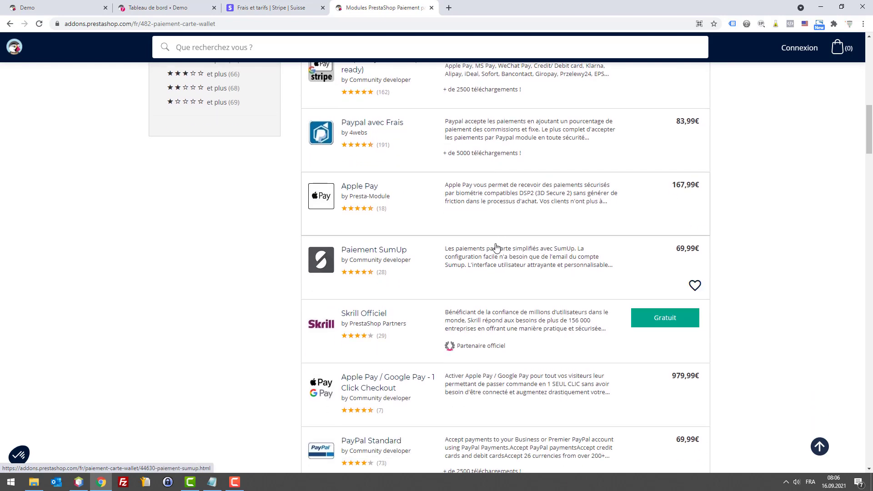
scroll(495, 247, "down", 2)
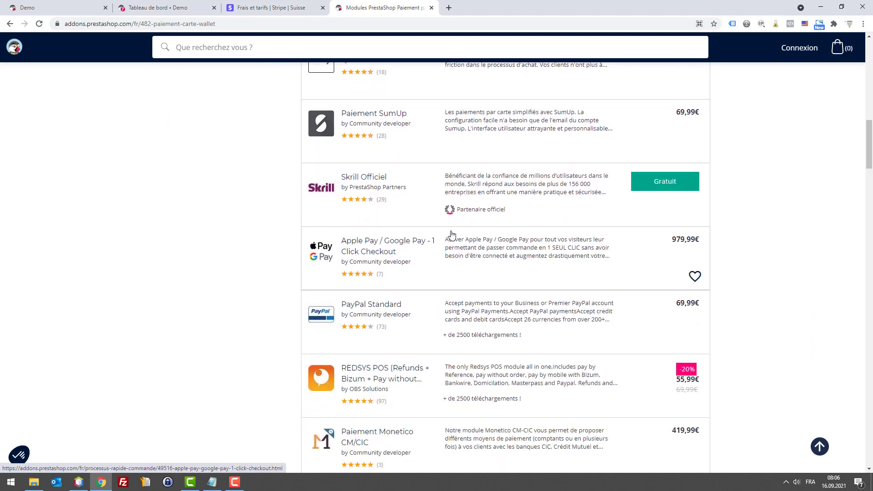
scroll(479, 245, "up", 1)
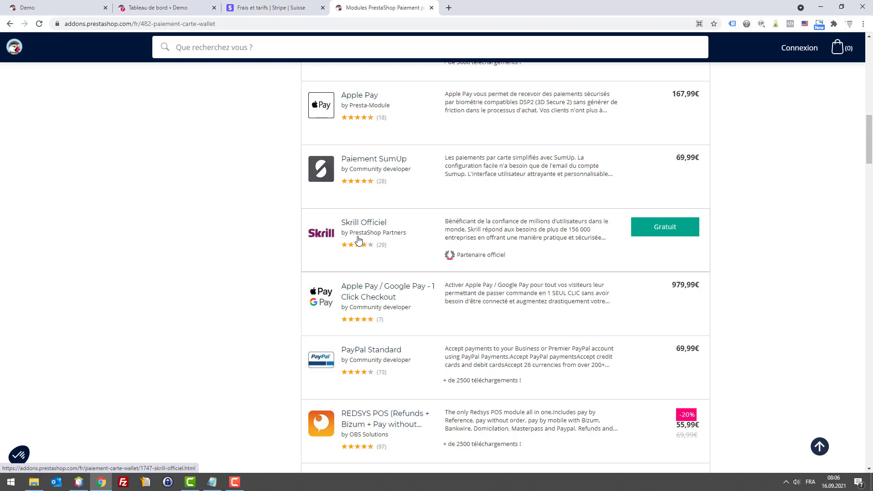
scroll(359, 241, "up", 3)
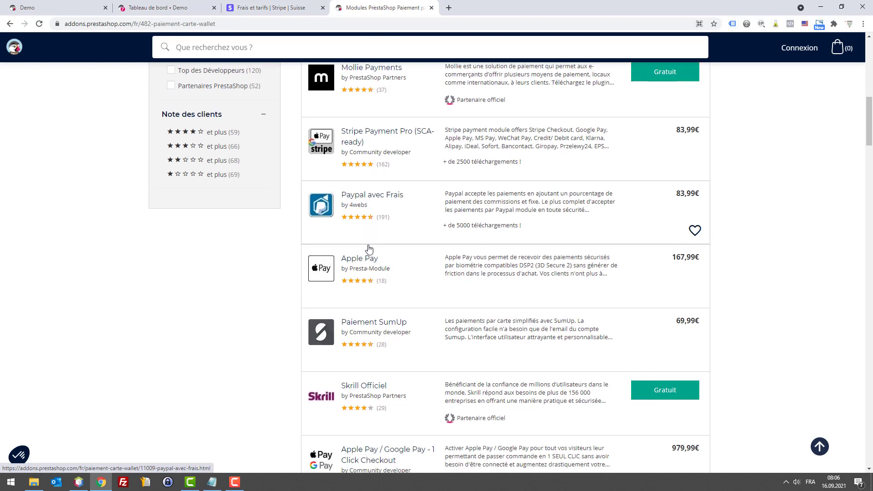
scroll(350, 260, "down", 2)
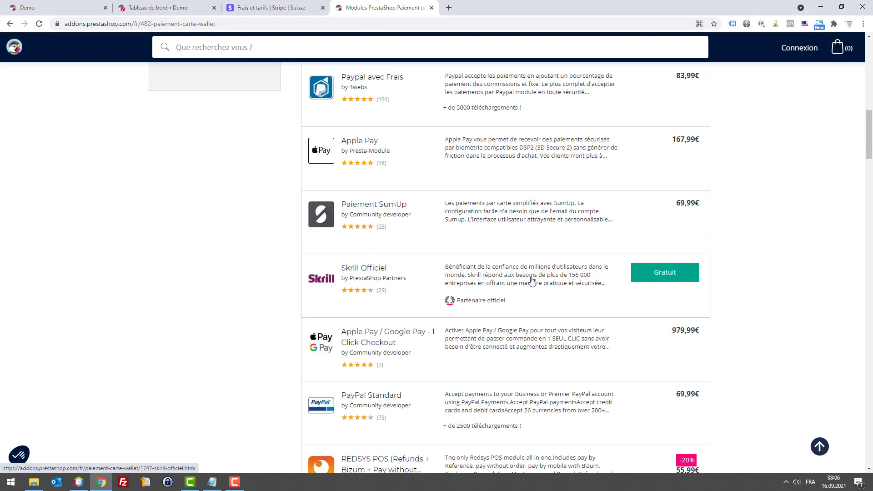
scroll(368, 273, "up", 8)
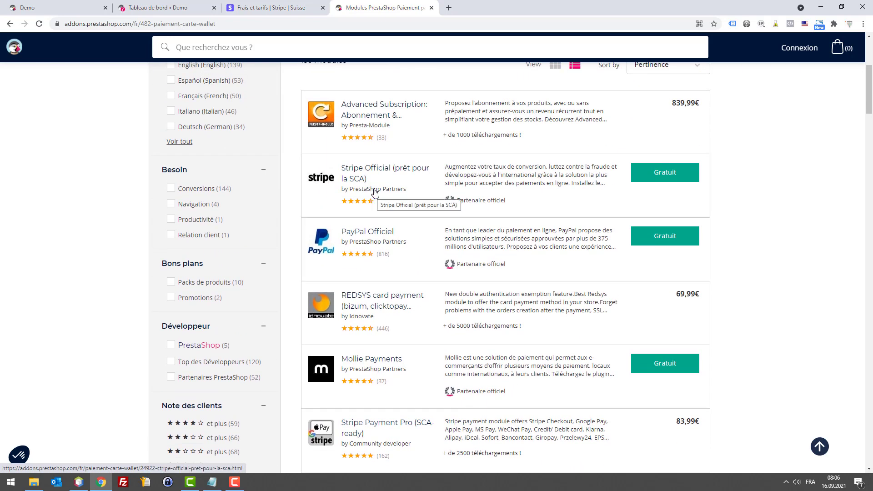
scroll(467, 232, "down", 5)
scroll(431, 296, "down", 1)
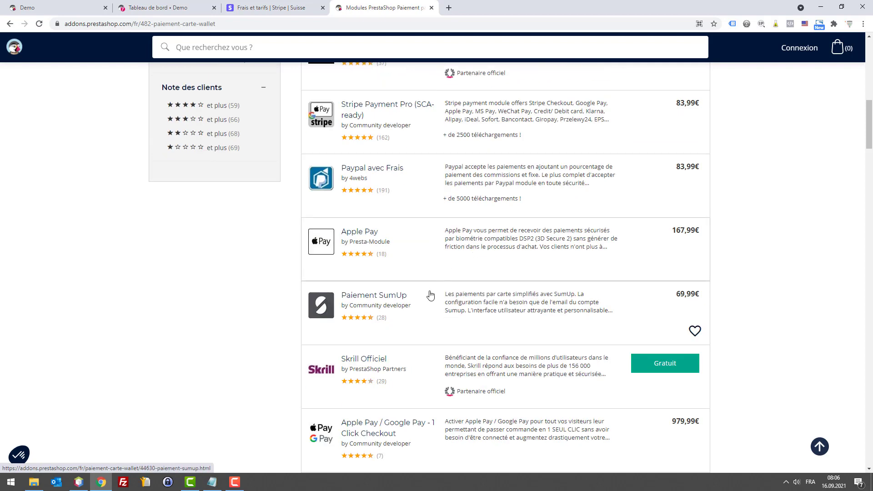
scroll(392, 228, "up", 8)
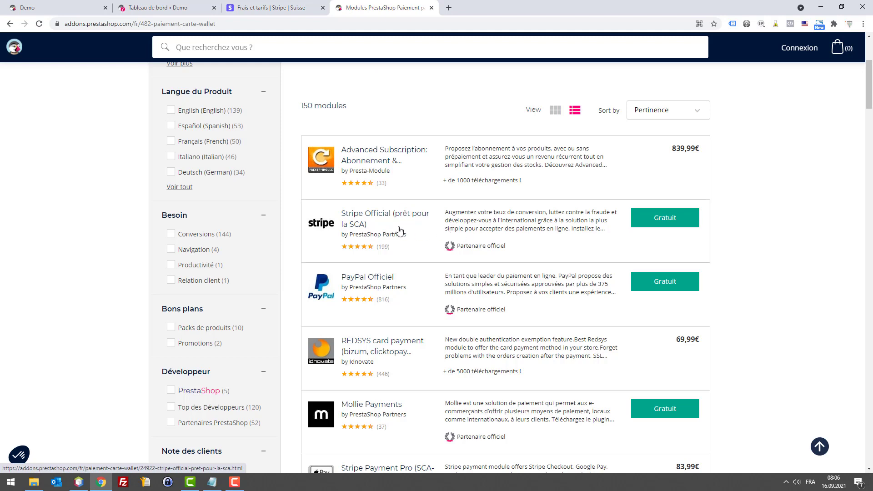
left_click(379, 223)
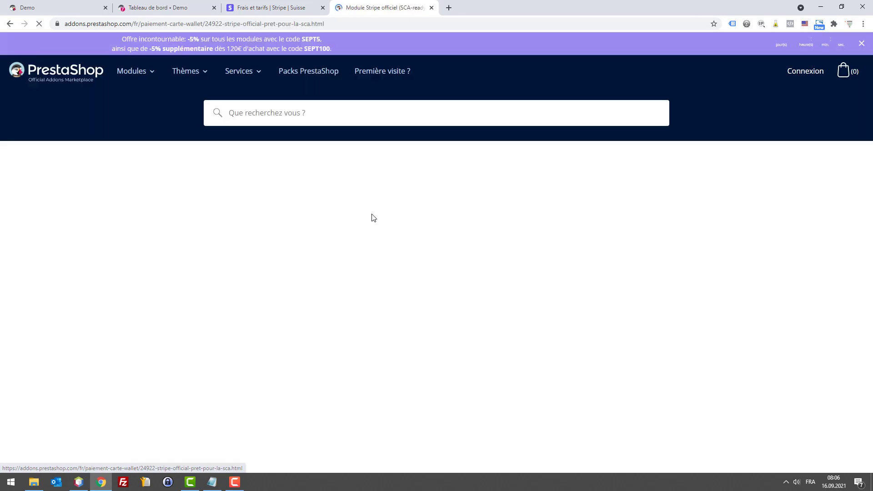
Step: Compare the module's Caractéristiques and Avis clients sections, settling on the reviews
scroll(318, 218, "down", 5)
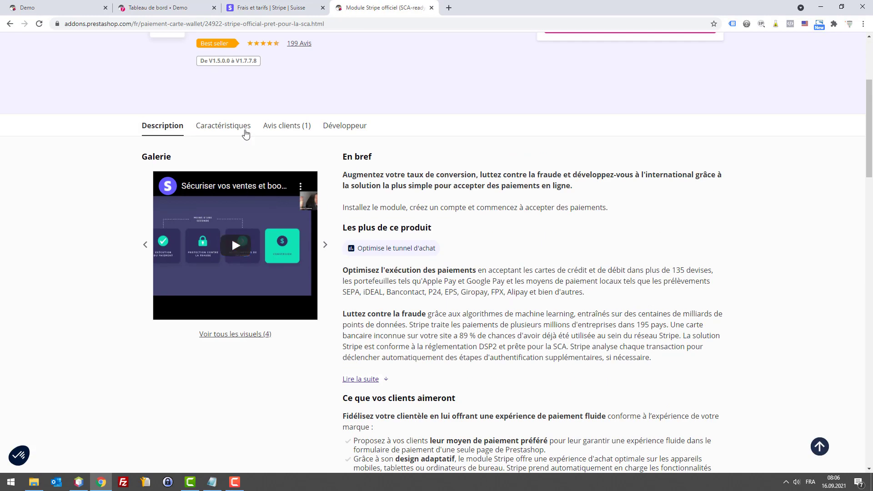
left_click(233, 131)
scroll(259, 145, "up", 1)
left_click(288, 179)
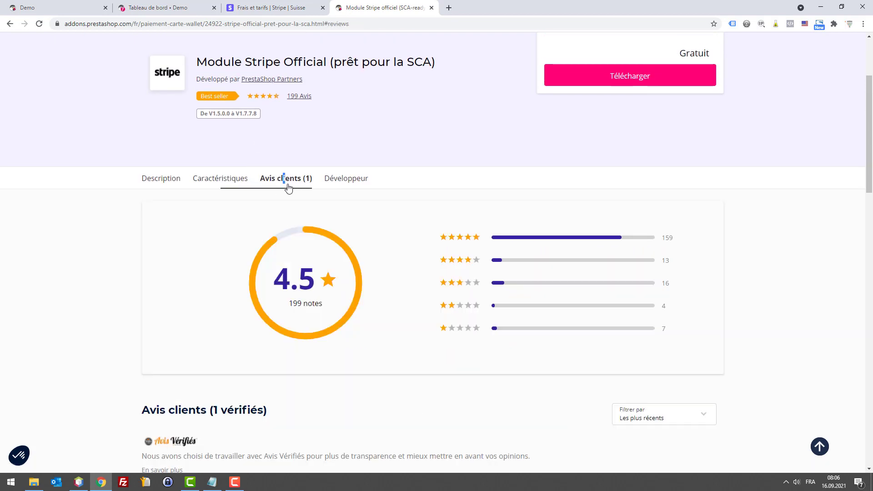
left_click(236, 179)
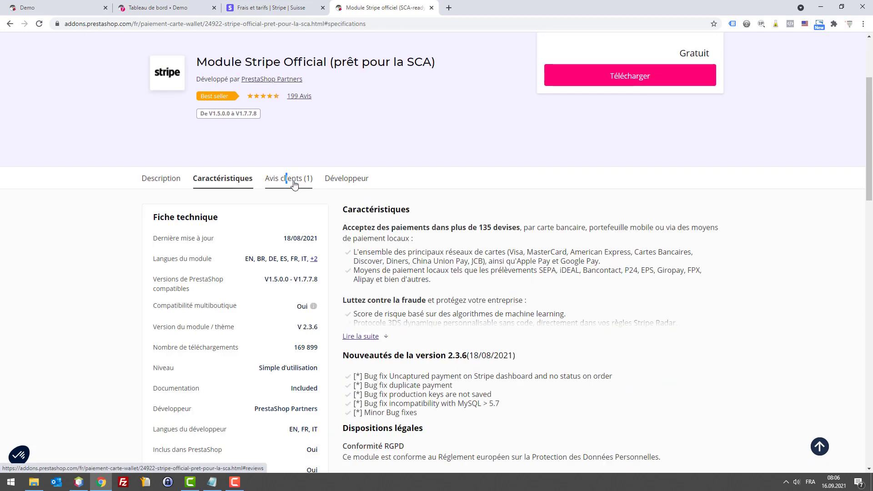
left_click(288, 178)
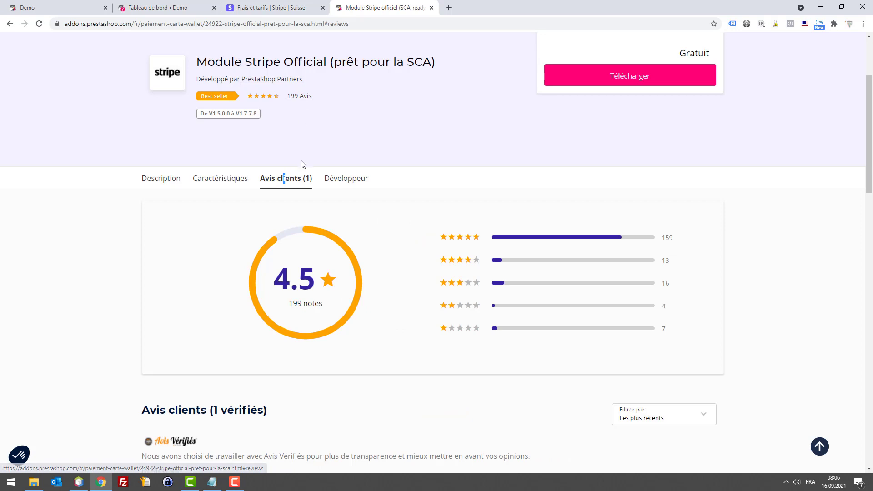
scroll(295, 229, "down", 4)
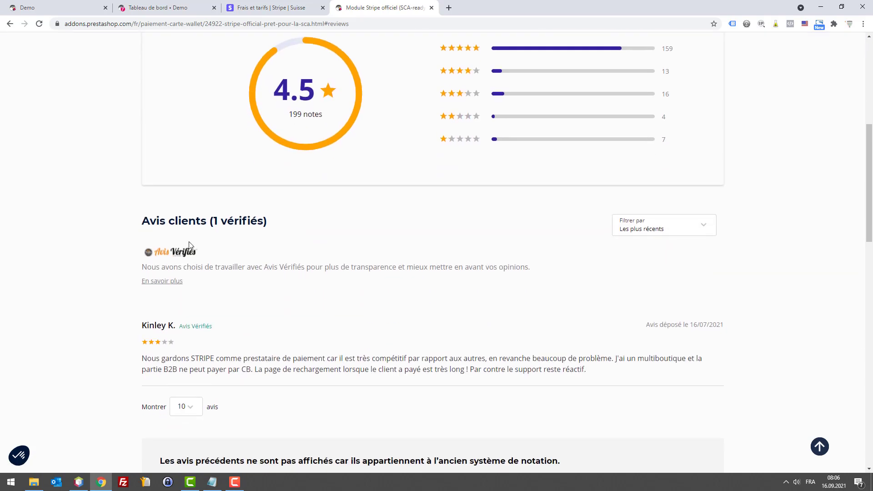
scroll(197, 193, "up", 2)
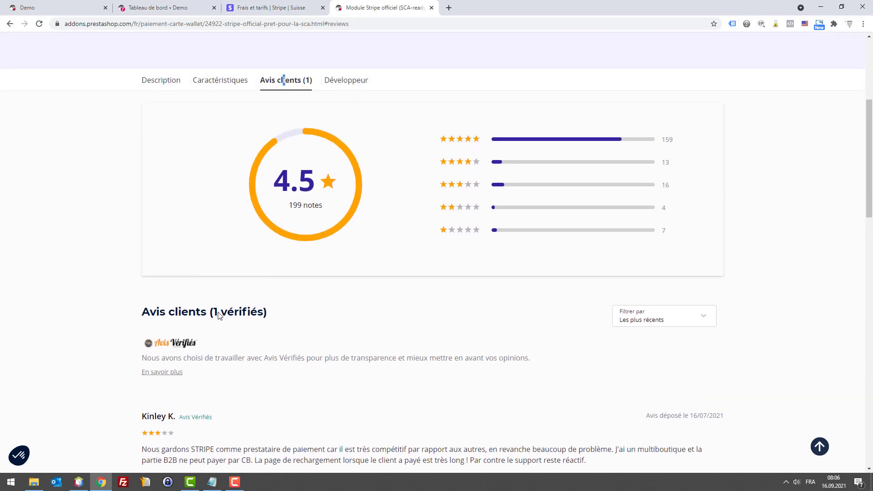
Step: Read through the reviews, glance at the Stripe pricing tab, then return to the module page
left_click_drag(218, 315, 241, 315)
scroll(253, 278, "up", 3)
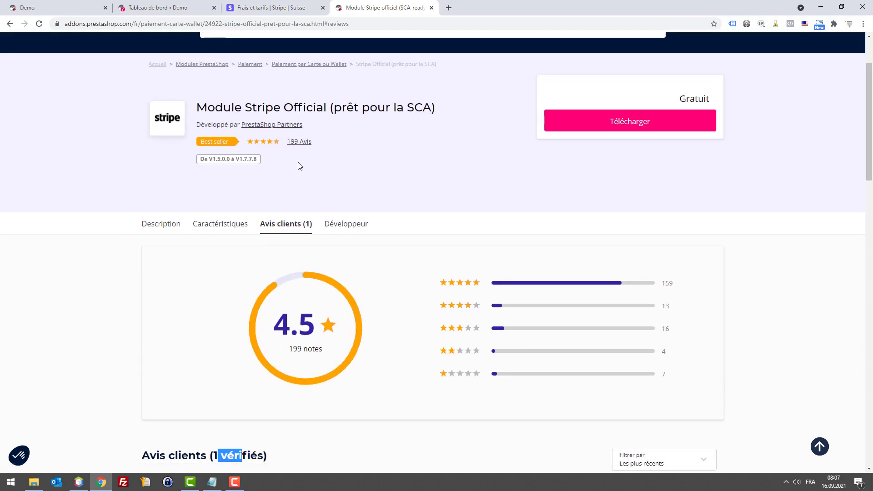
scroll(292, 236, "down", 6)
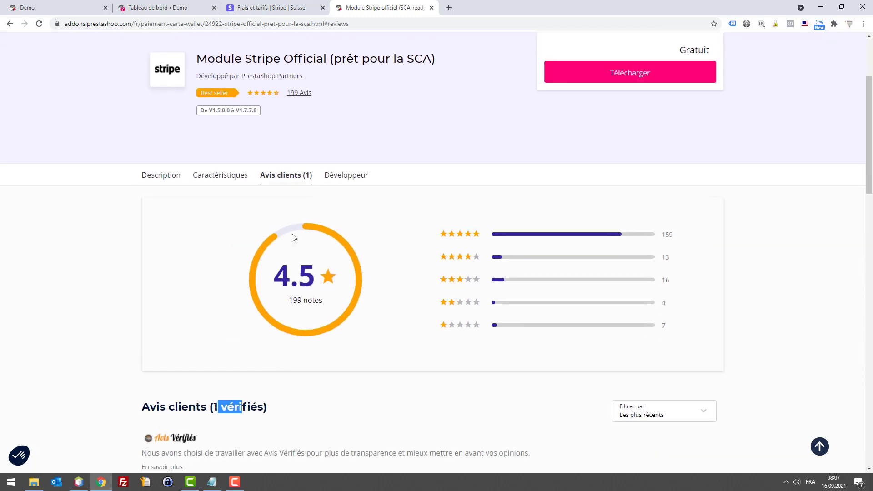
scroll(295, 190, "up", 5)
scroll(296, 190, "up", 3)
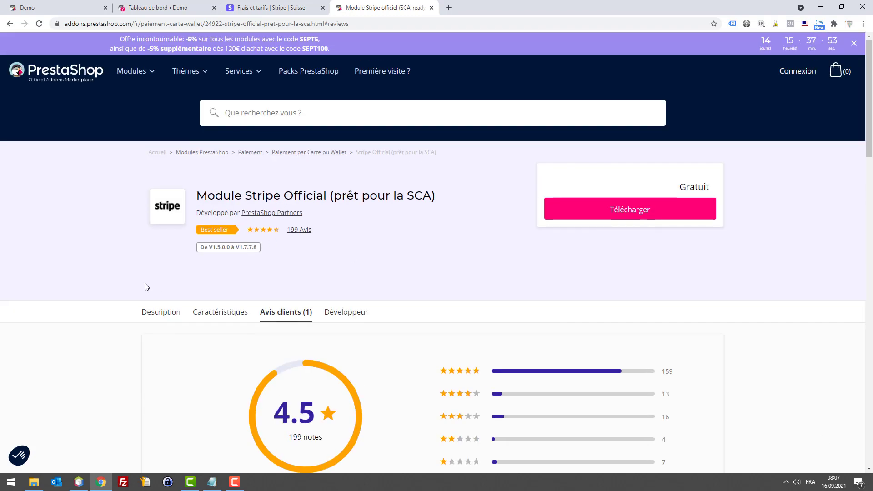
left_click(9, 26)
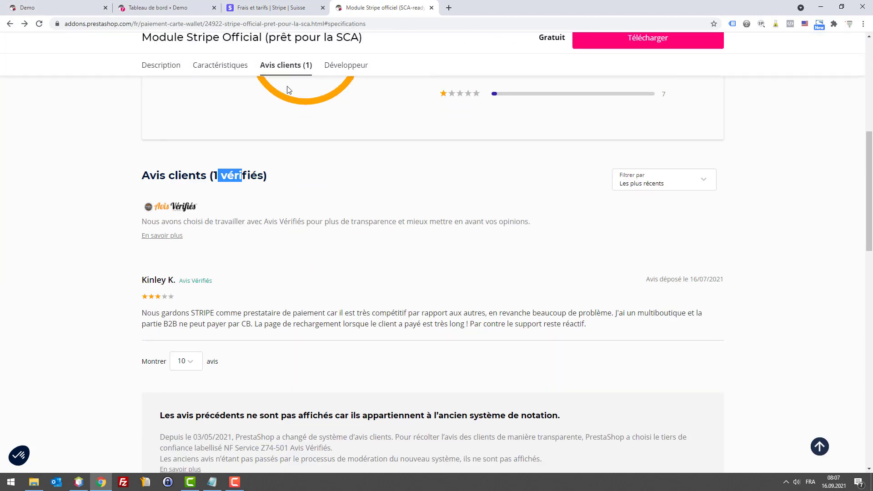
left_click(286, 5)
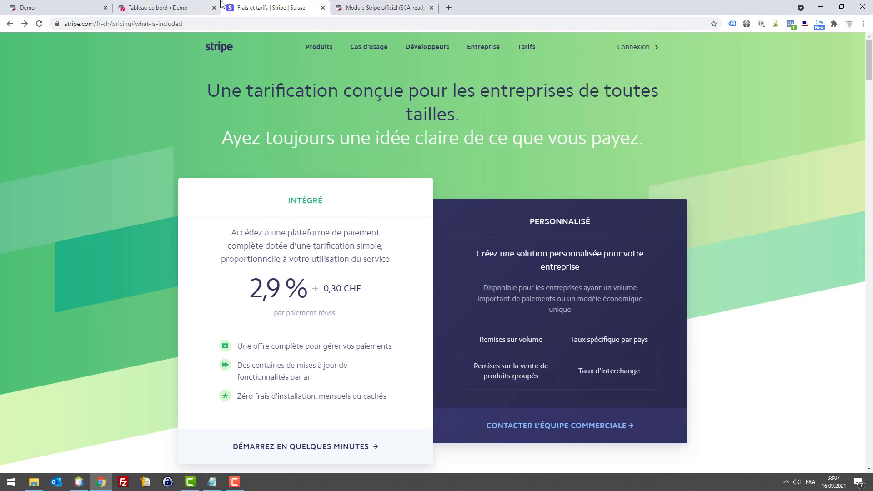
left_click(342, 3)
scroll(493, 88, "up", 8)
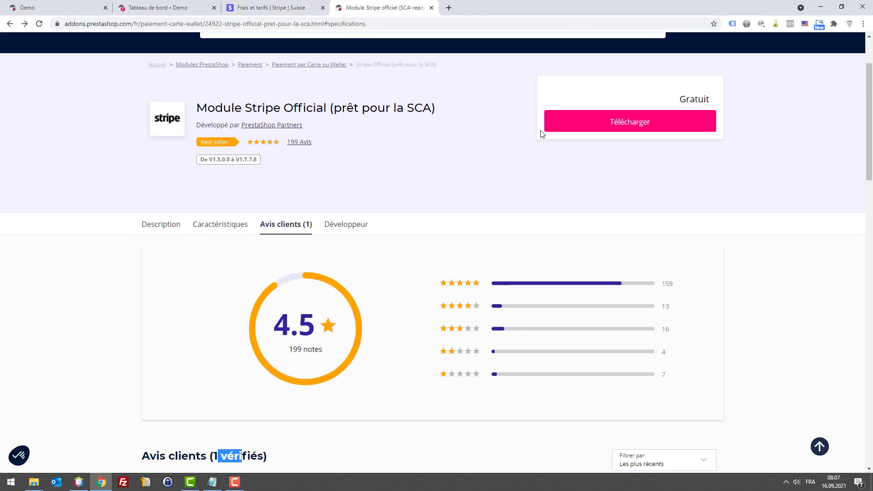
Step: Open Stripe's Connexion page and sign in with the merchant account's e-mail and password
left_click(255, 5)
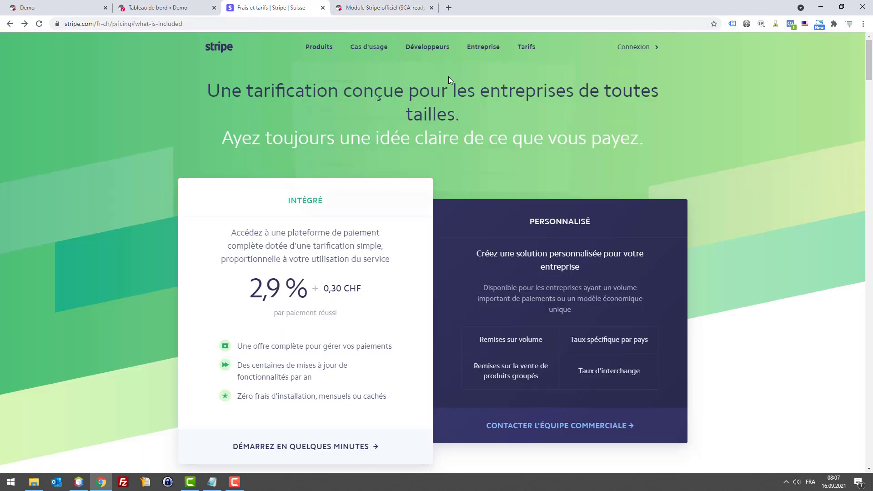
left_click(633, 54)
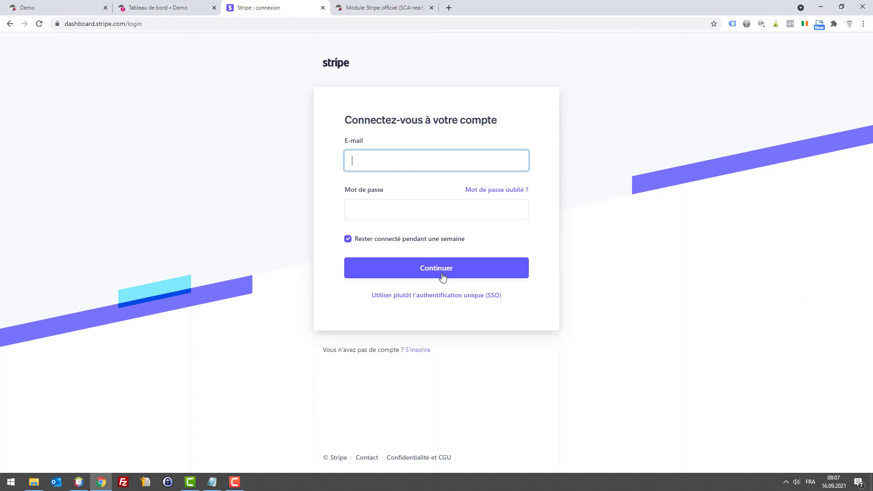
left_click(415, 357)
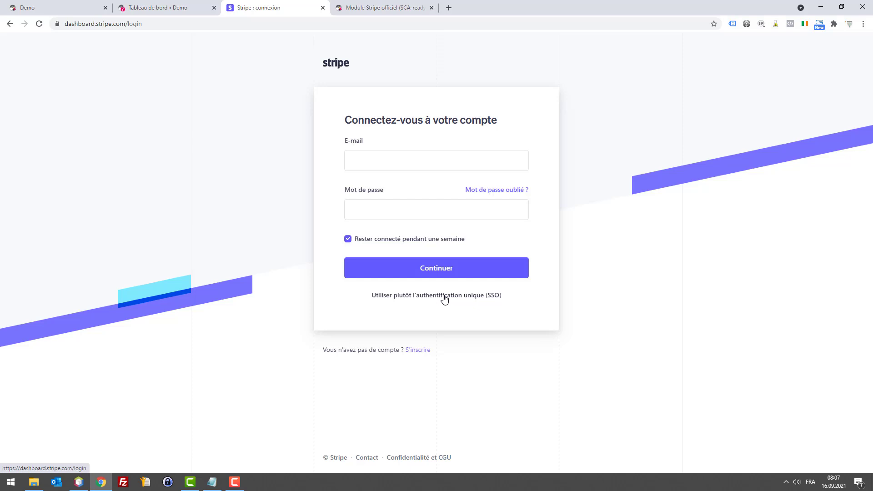
left_click(366, 157)
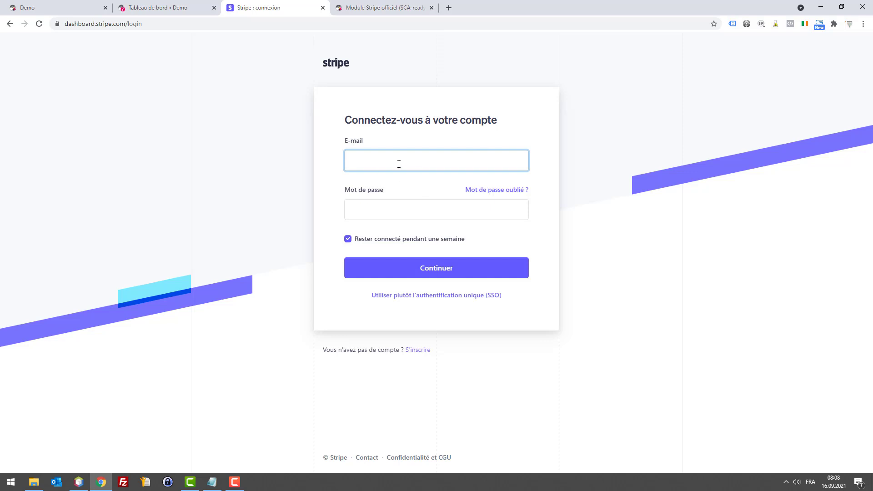
key("Tab")
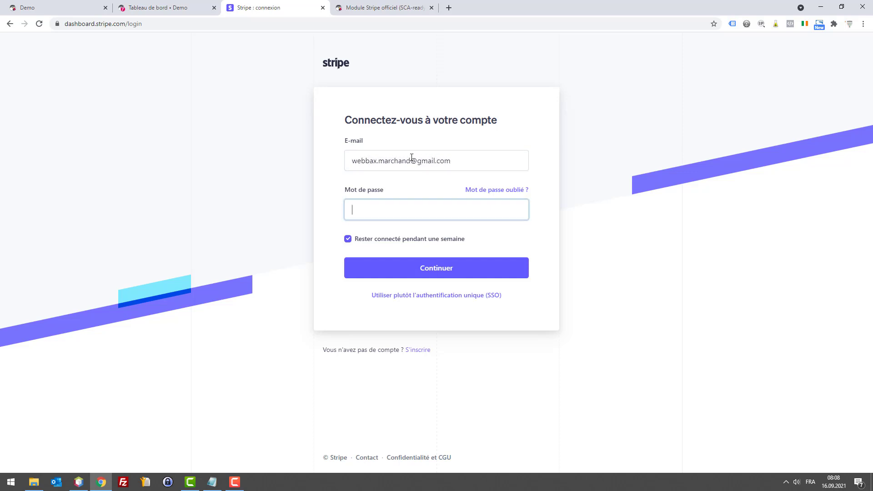
type("••••••")
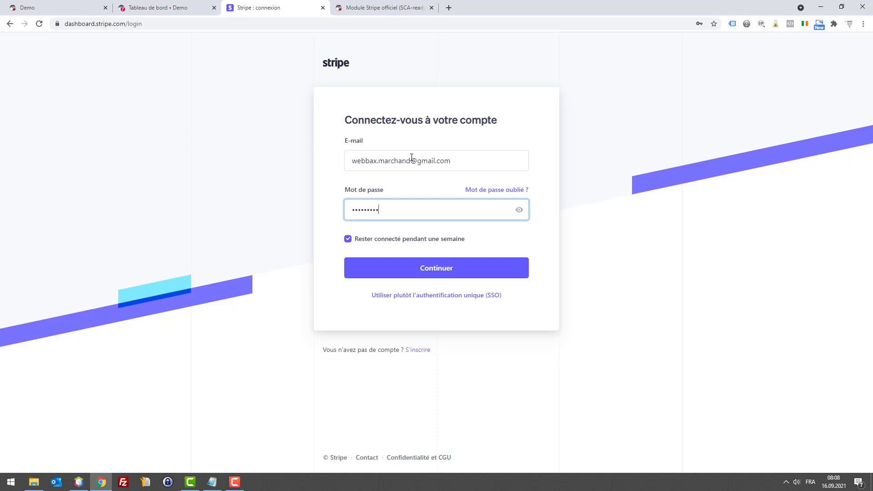
type("••••••••")
key("Return")
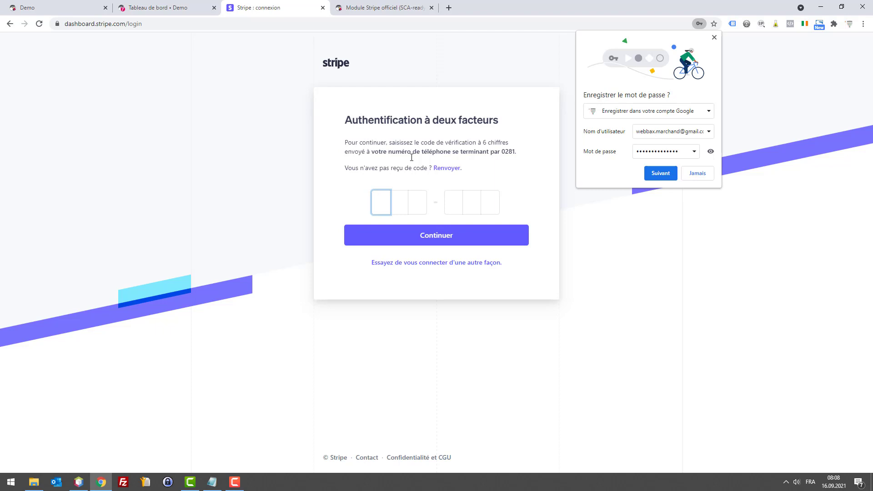
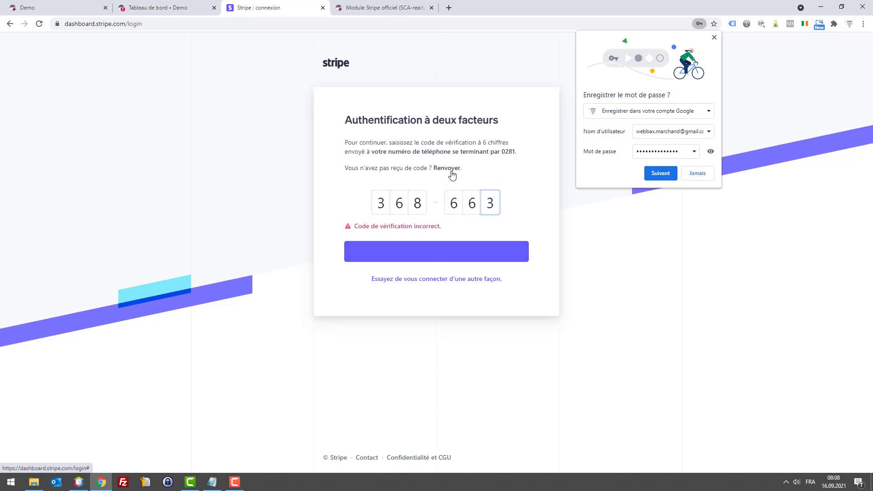
Step: Dismiss the save-password offer and the dashboard customisation suggestion on the Stripe Dashboard
left_click(715, 38)
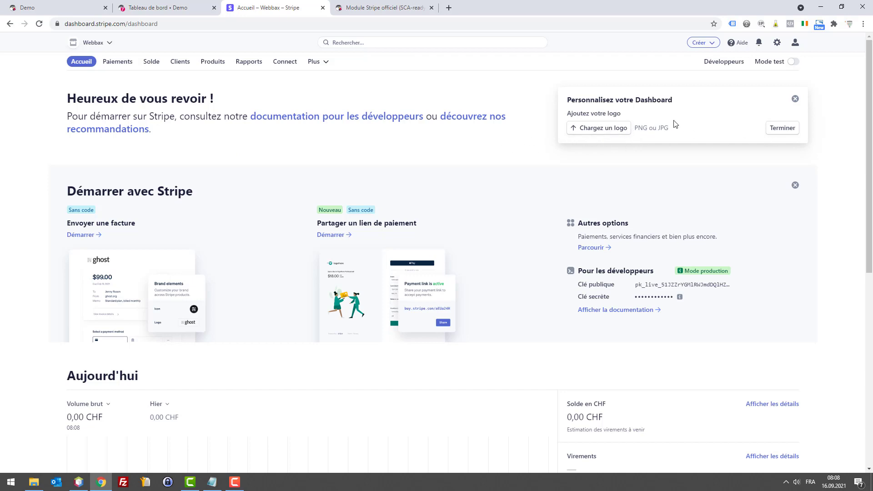
left_click(796, 99)
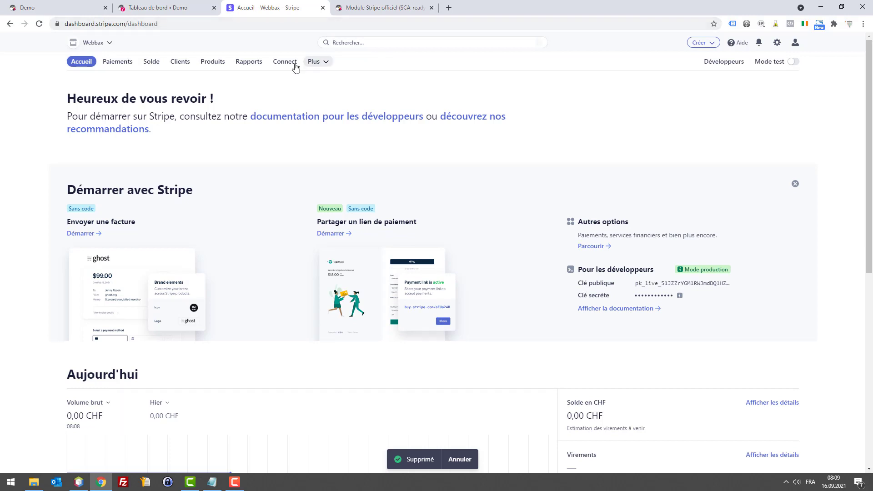
left_click(159, 7)
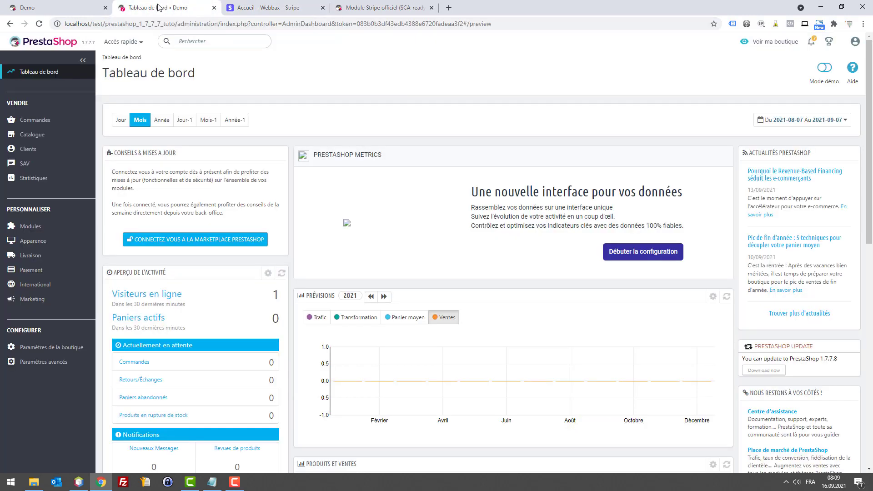
left_click(253, 5)
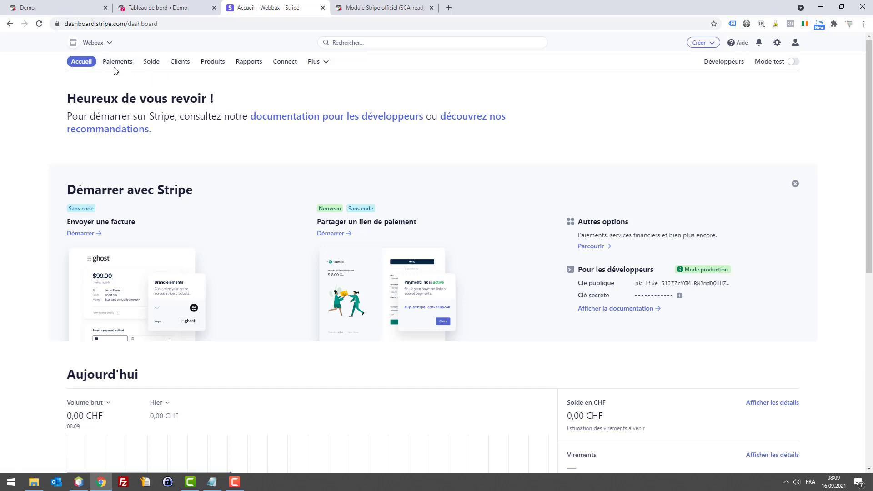
Step: Check the Webbax account list and dashboard home, then go back to the PrestaShop back office
left_click(109, 44)
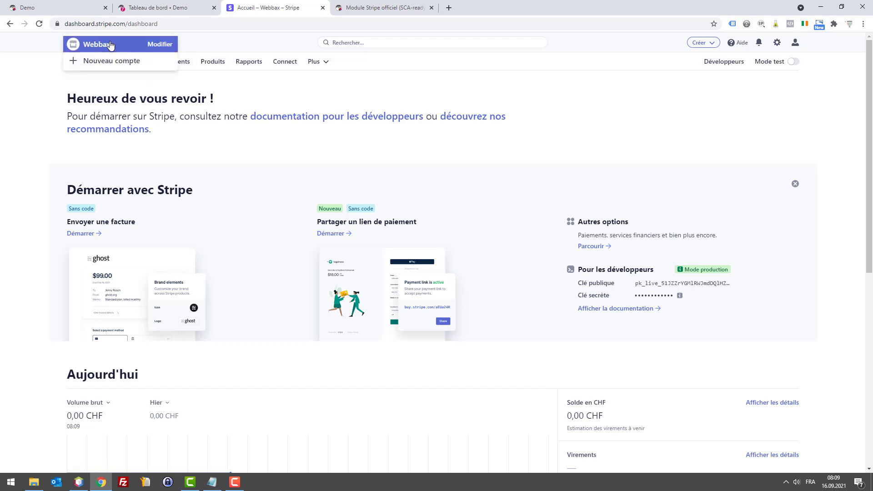
left_click(20, 83)
left_click(109, 44)
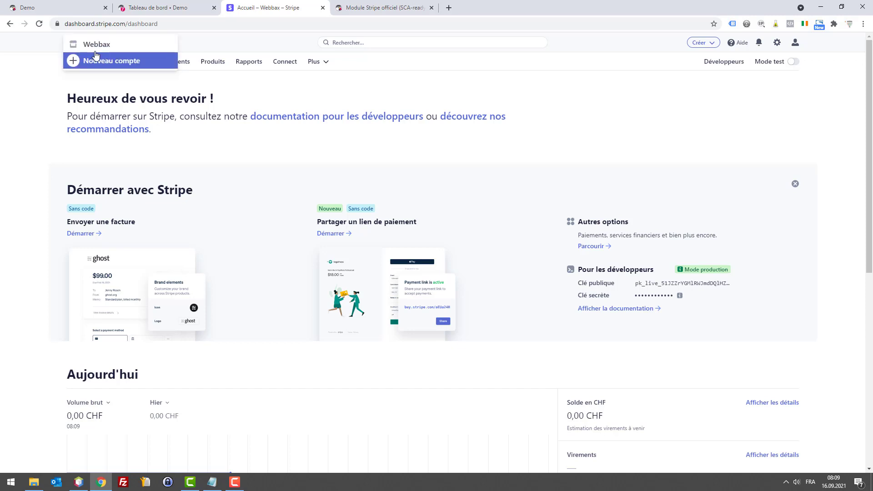
left_click(32, 79)
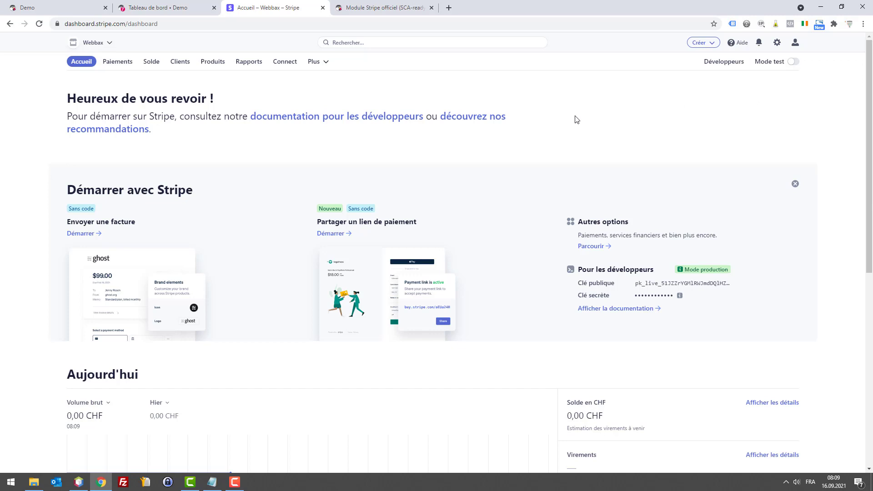
scroll(436, 241, "down", 4)
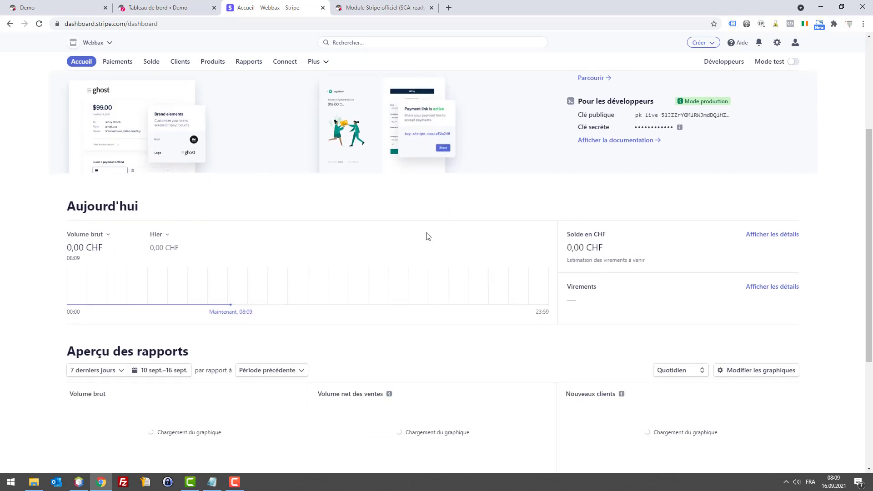
scroll(427, 236, "up", 4)
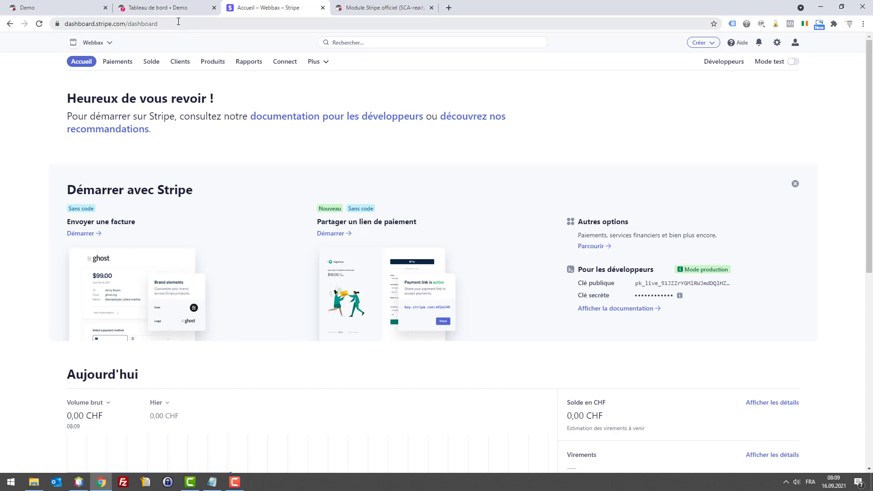
left_click(172, 6)
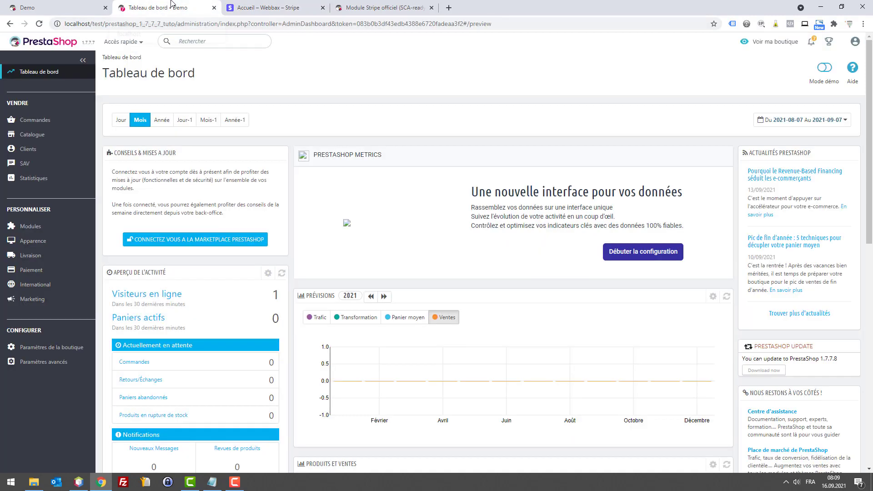
Step: Search the Gestionnaire de modules for 'stripe' and find no installed match
left_click(42, 231)
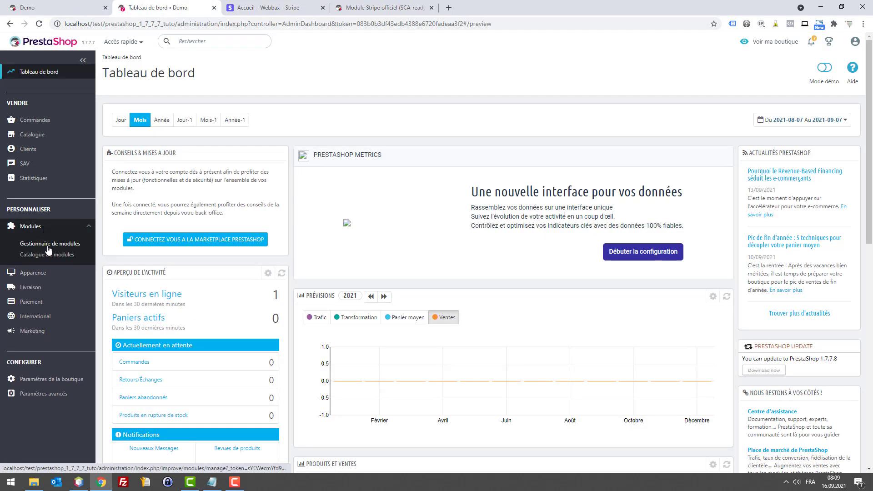
left_click(48, 248)
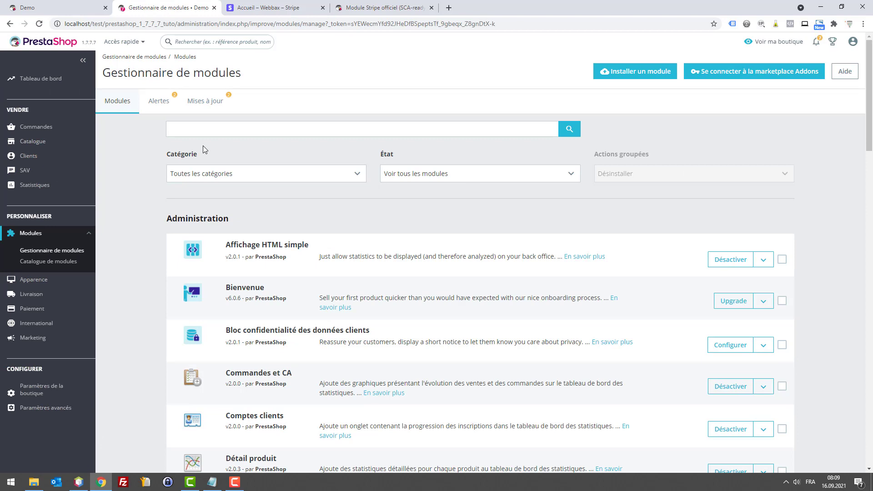
left_click(199, 129)
type("s")
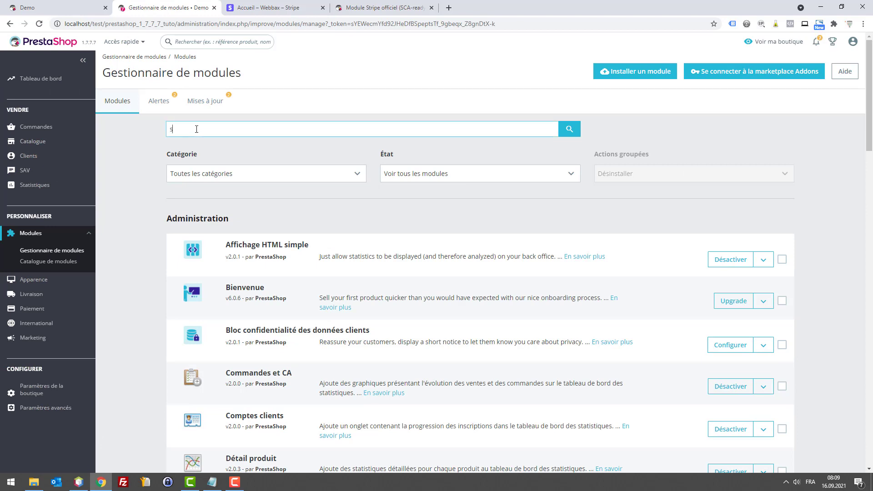
type("tripe")
key("Return")
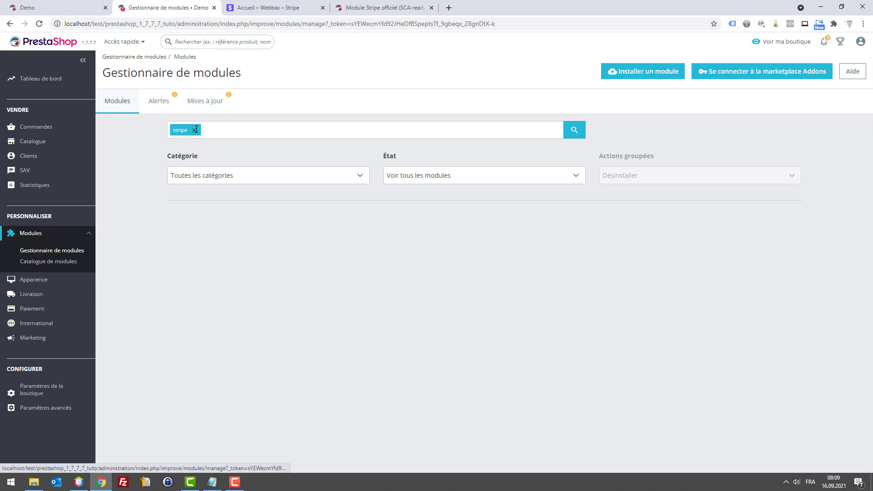
left_click(66, 263)
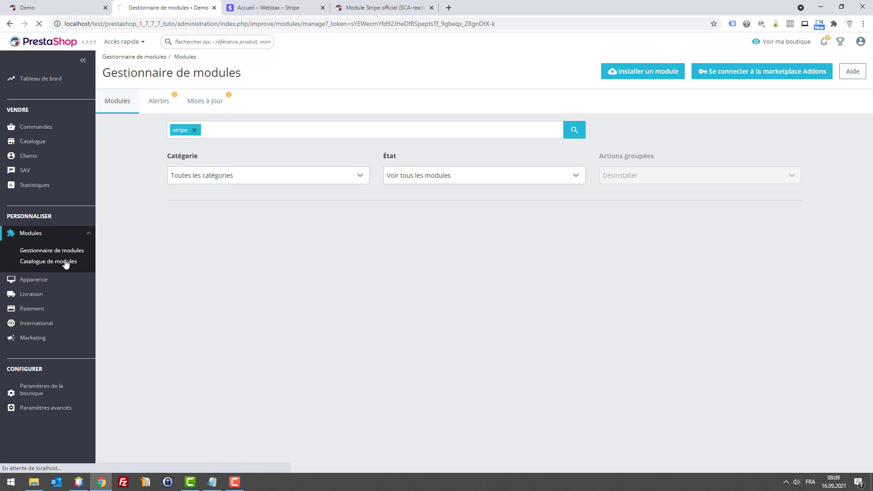
Step: Find Stripe Official v2.3.6 in the module catalogue, install it and open Configurer
left_click(186, 126)
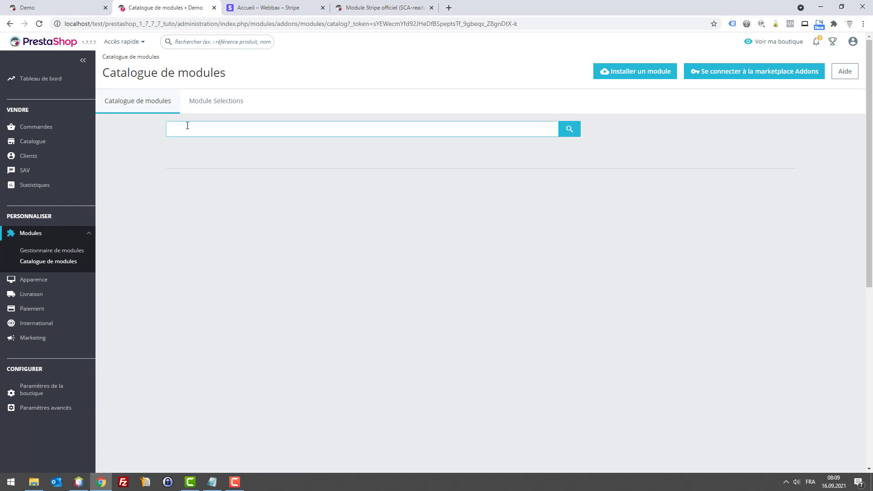
type("strai")
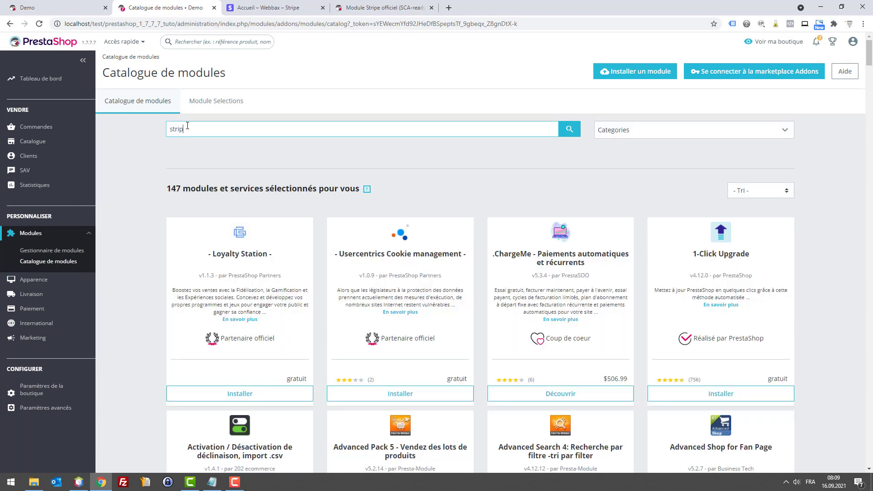
type("e")
key("Return")
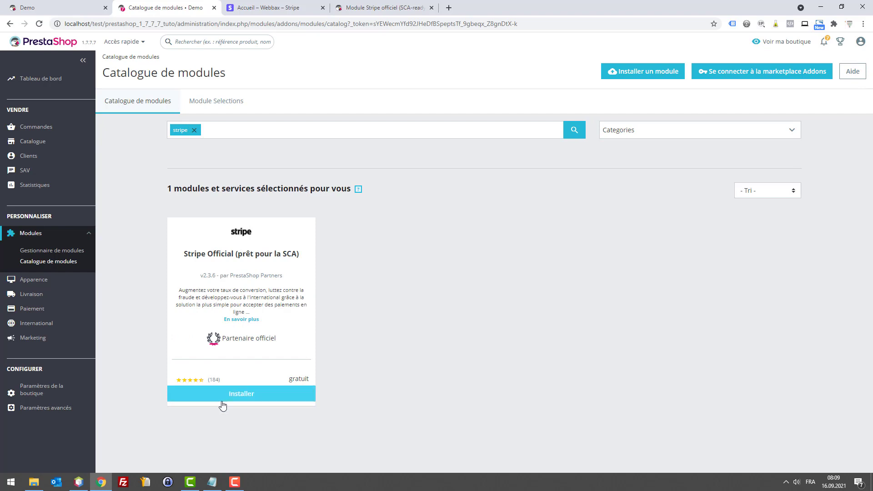
left_click(223, 401)
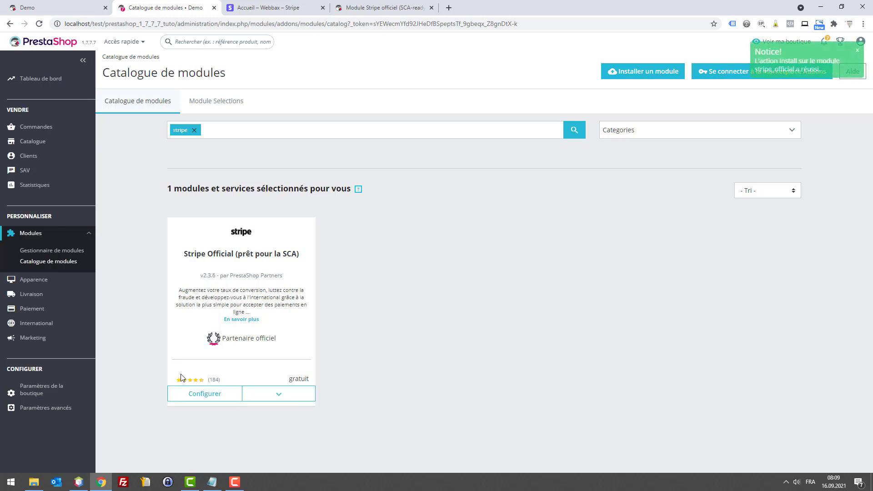
left_click(202, 395)
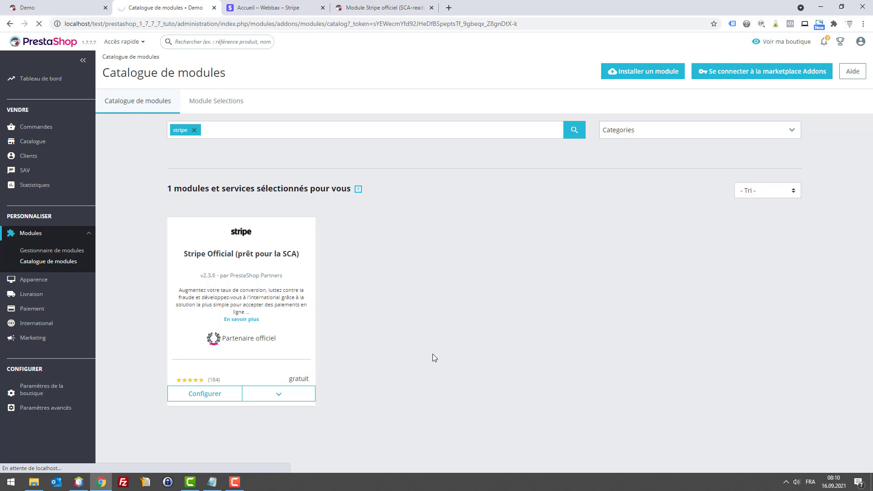
left_click(283, 10)
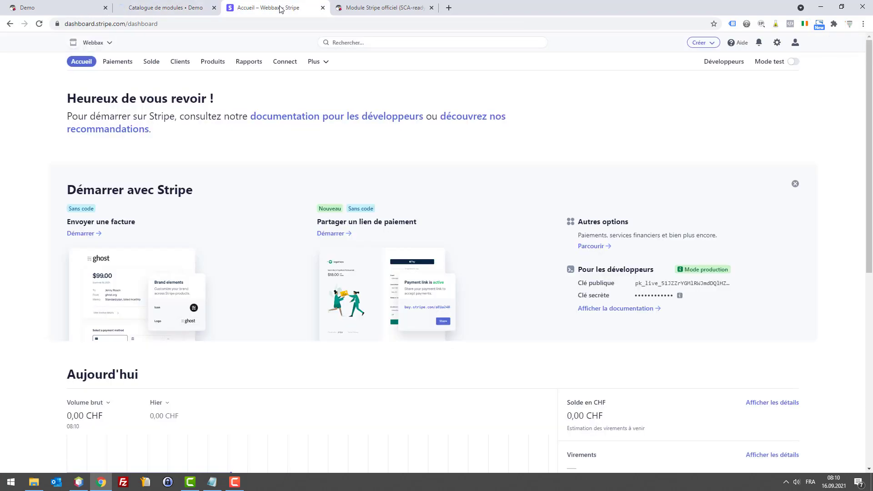
Step: Back on the Stripe module configuration page, read the SSL warning banner
left_click(174, 5)
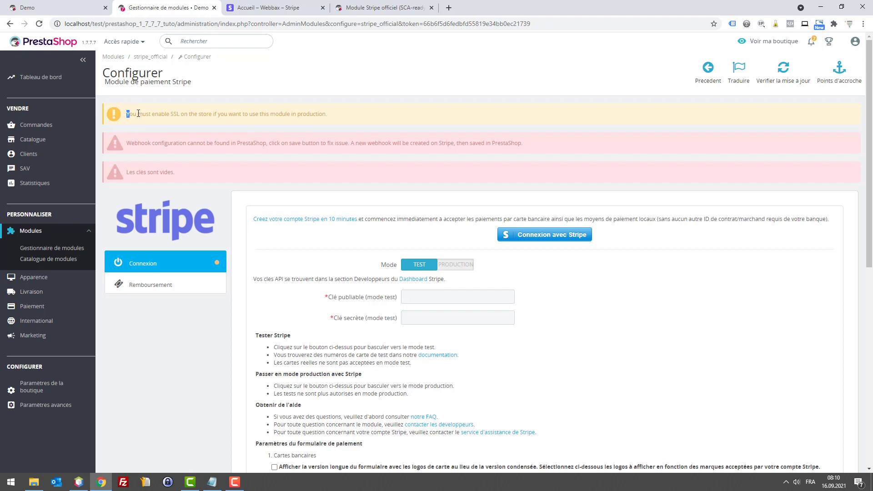
left_click_drag(126, 113, 381, 118)
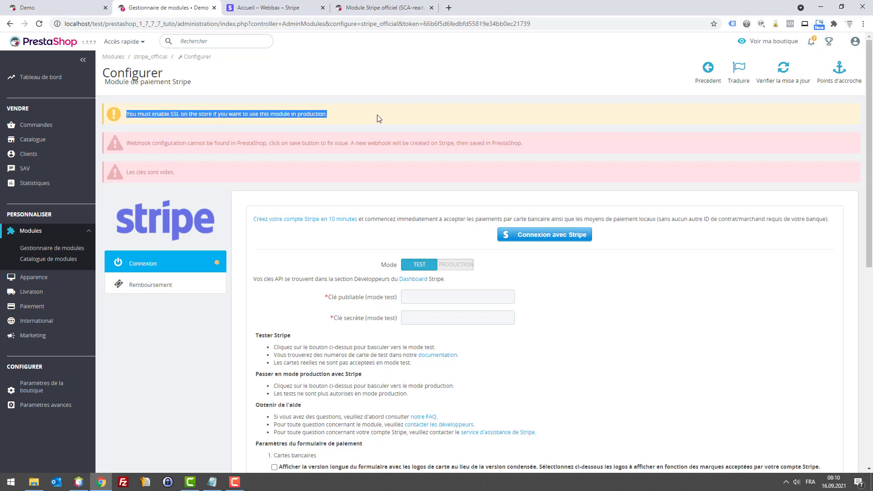
left_click(341, 117)
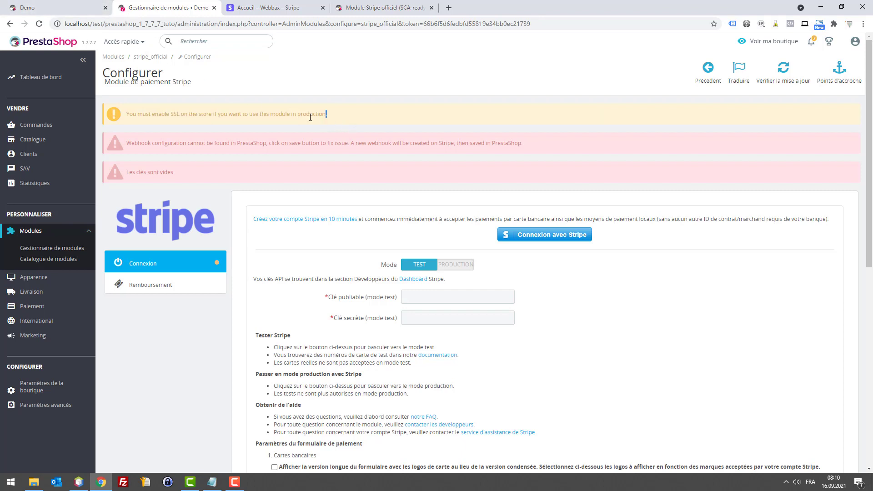
left_click_drag(328, 113, 125, 114)
left_click(369, 116)
left_click_drag(327, 114, 157, 111)
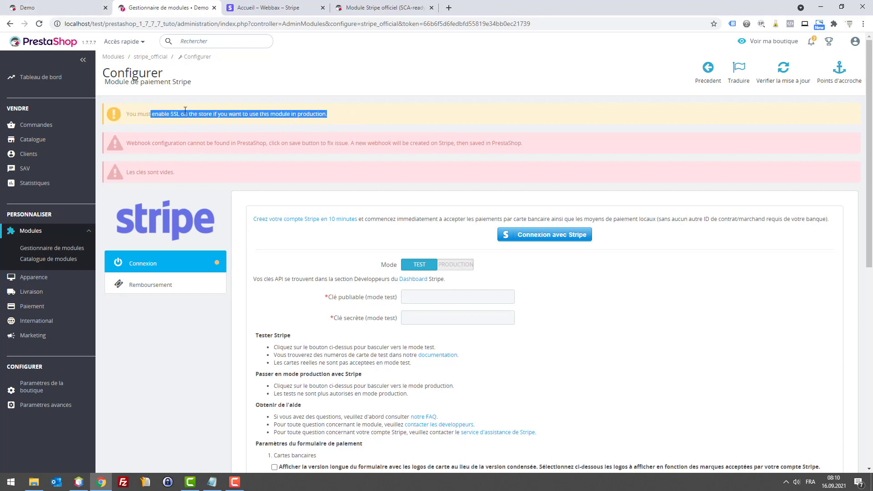
left_click(176, 114)
double_click(175, 114)
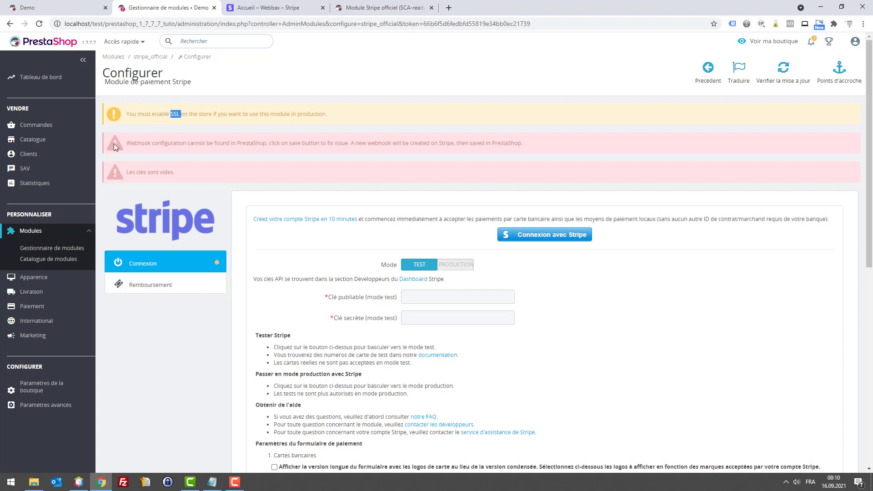
Step: Read the webhook warning and the empty API keys warning
left_click_drag(128, 141, 101, 135)
left_click(540, 142)
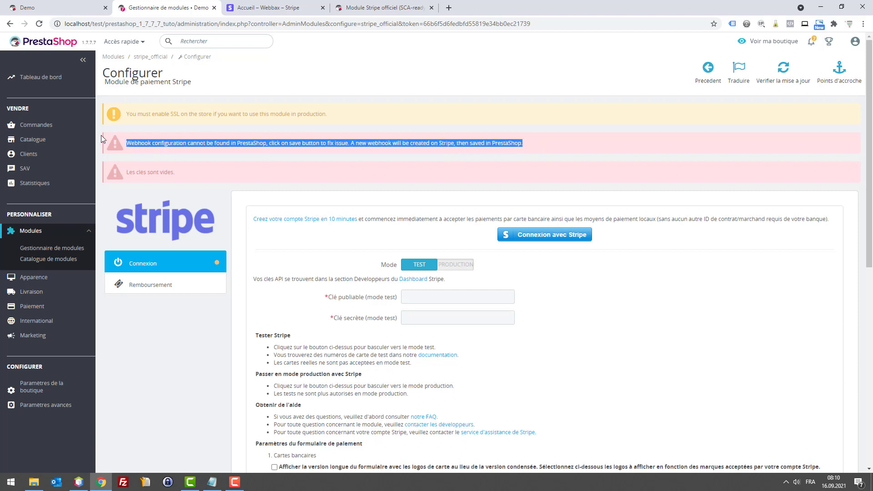
left_click_drag(164, 135, 127, 131)
left_click(533, 149)
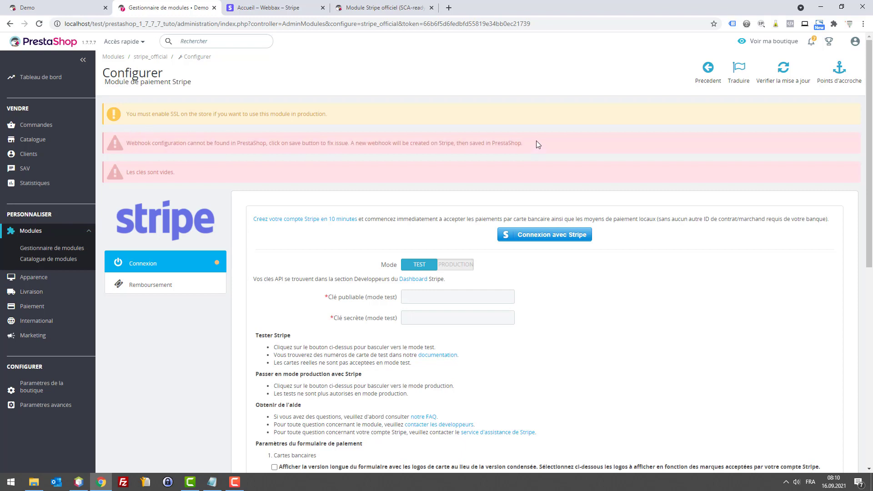
left_click_drag(557, 149, 134, 146)
left_click(257, 141)
left_click_drag(176, 172, 126, 172)
scroll(471, 257, "down", 1)
scroll(483, 256, "up", 1)
Step: Use 'Connexion avec Stripe' to link the Webbax account to Prestashop Stripe
left_click(529, 237)
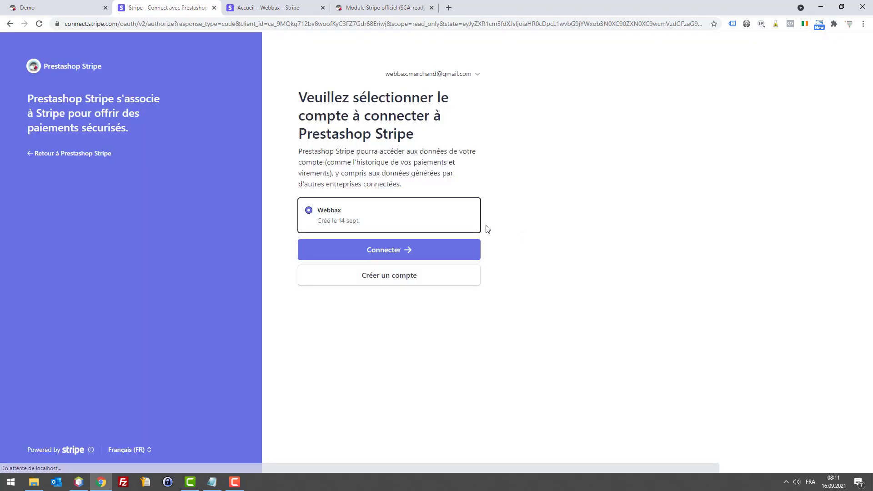
left_click(392, 251)
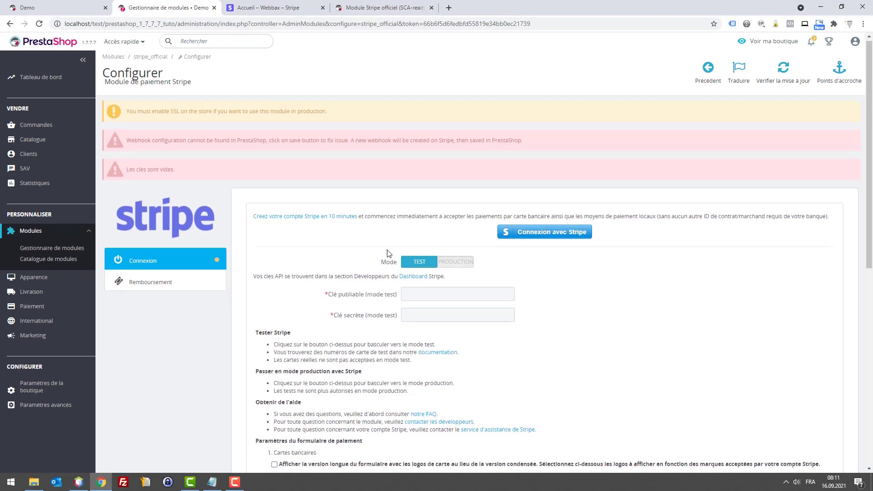
Step: Leave the Stripe module's Mode on TEST after briefly switching to PRODUCTION, then return to the Stripe dashboard
scroll(391, 245, "down", 7)
scroll(390, 244, "up", 5)
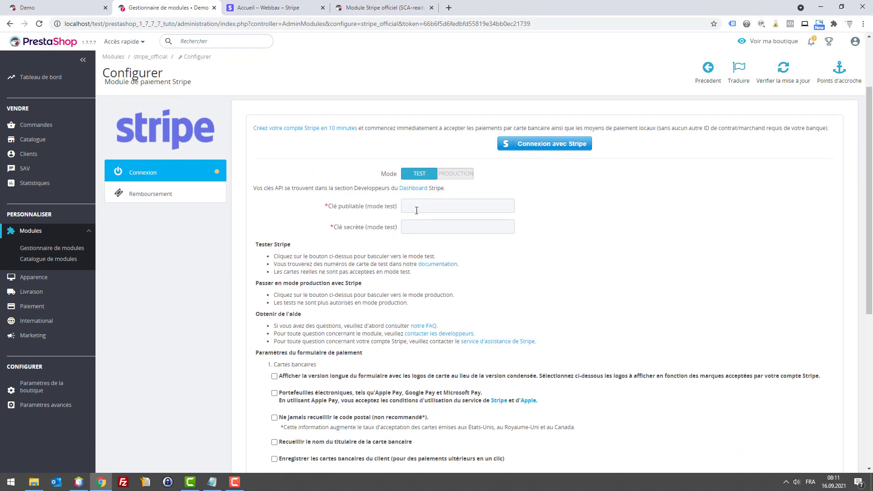
scroll(407, 210, "up", 2)
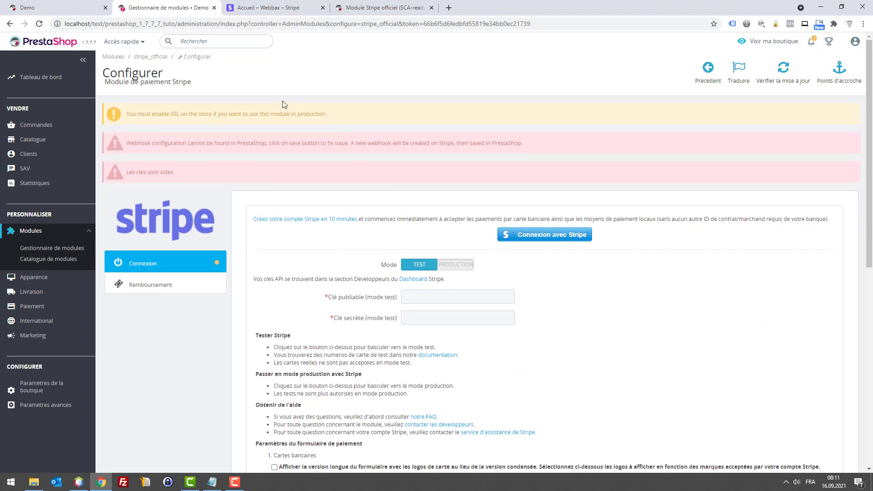
left_click(418, 299)
left_click(448, 267)
left_click(415, 269)
left_click(242, 5)
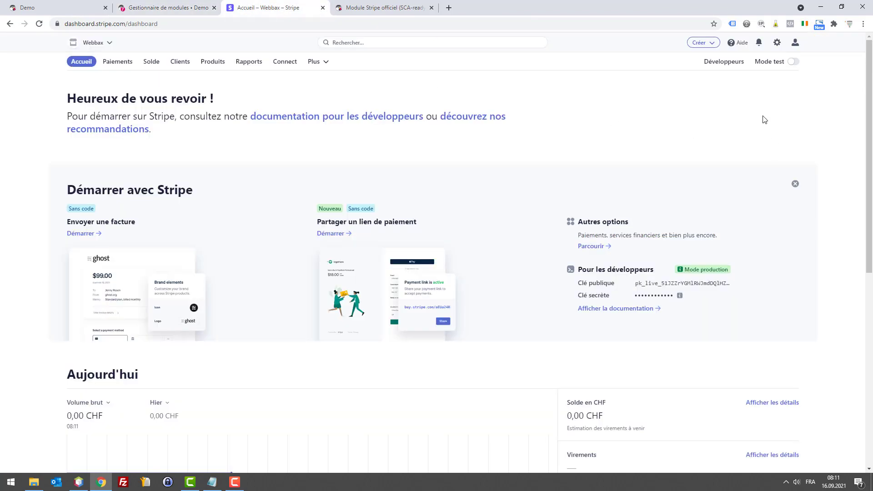
Step: Toggle the Stripe Dashboard between test and live data to compare the API keys
left_click(793, 62)
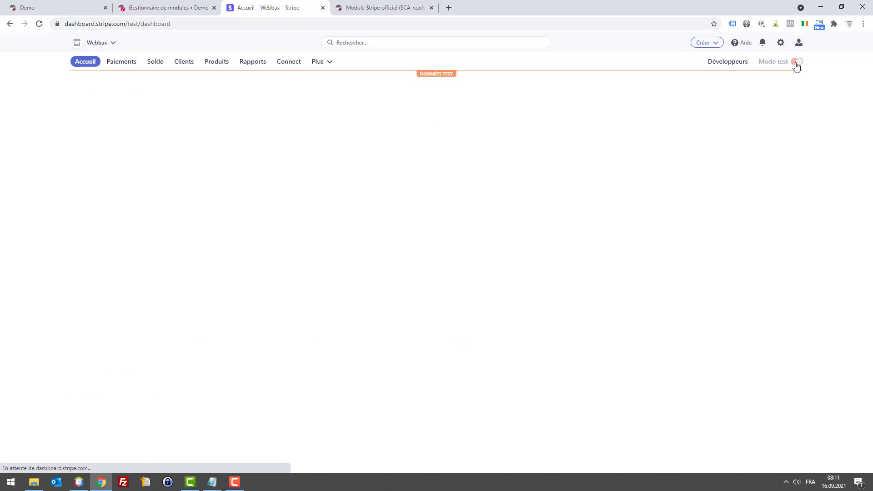
left_click(794, 62)
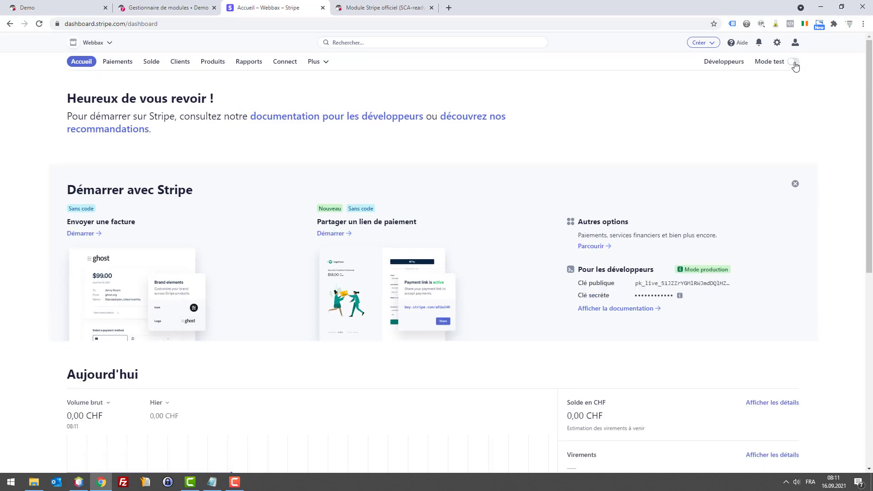
left_click(793, 62)
left_click(793, 64)
left_click(793, 64)
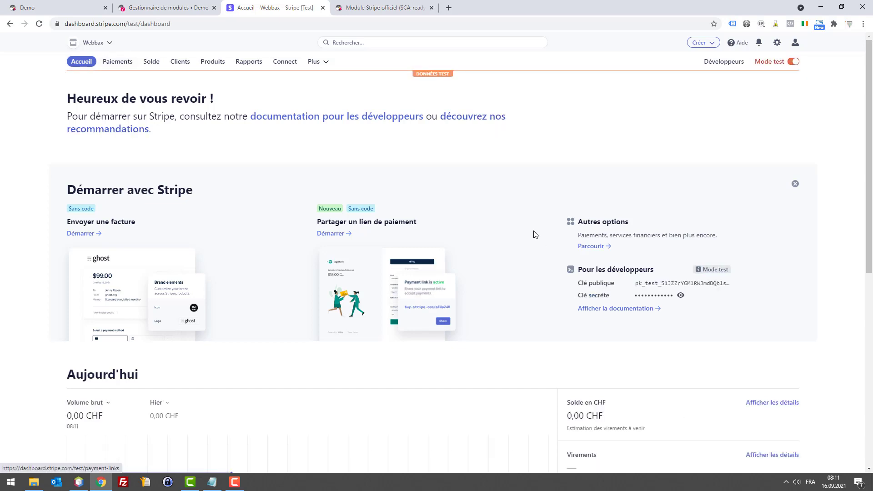
left_click(792, 65)
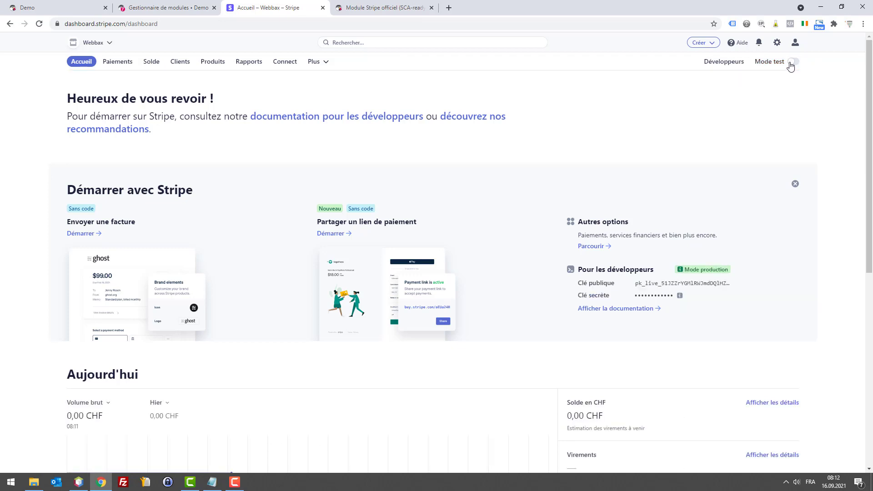
Step: With test mode back on, reveal the test secret key and copy the test key
left_click(792, 65)
left_click(792, 65)
mouse_move(653, 293)
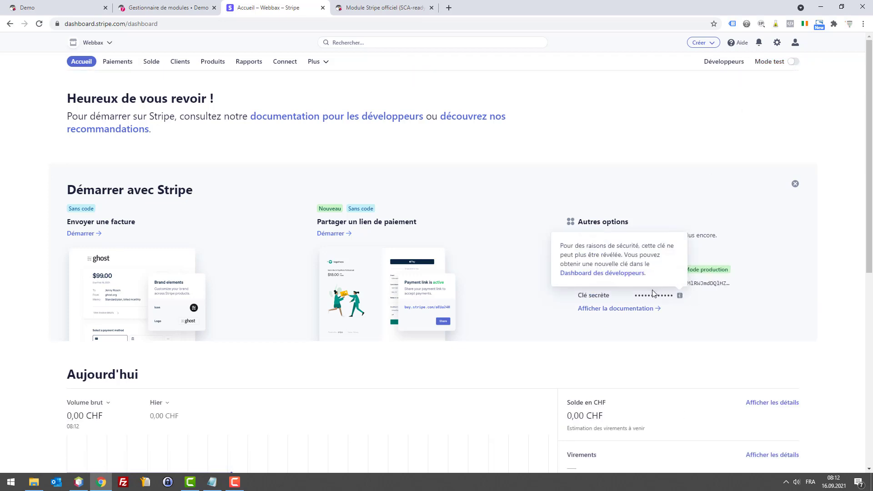
left_click(794, 61)
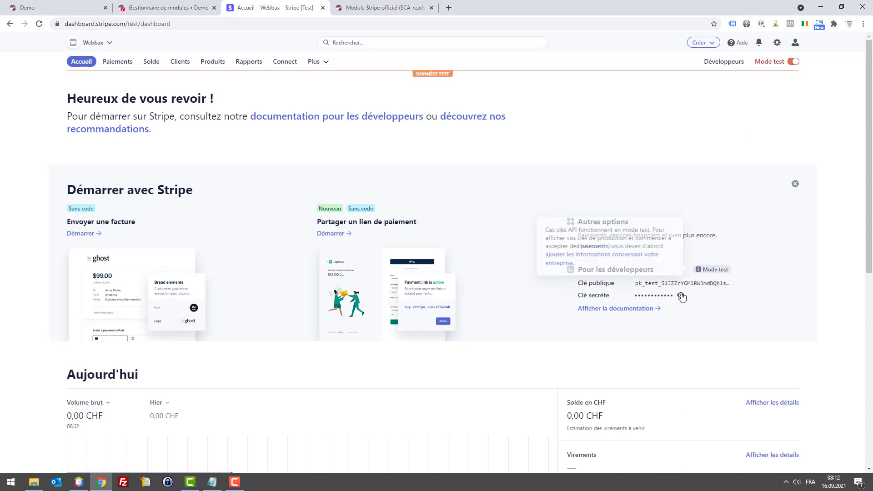
left_click(682, 296)
left_click(676, 295)
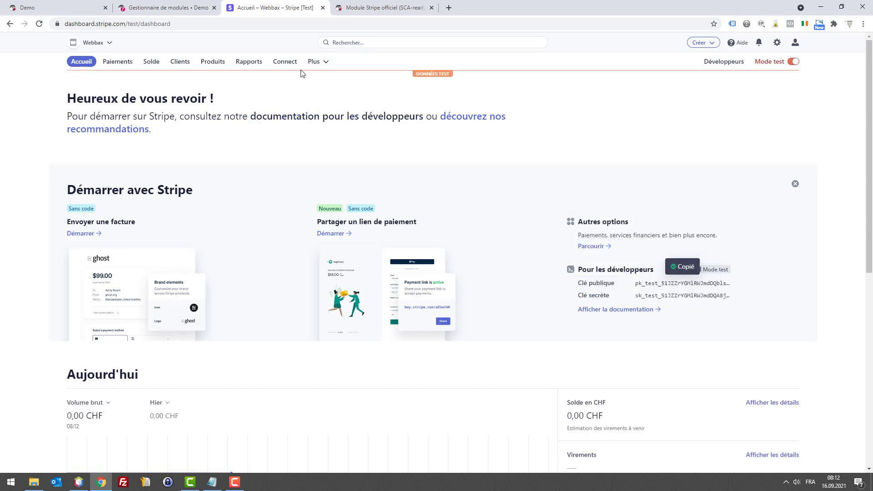
Step: Paste the pk_test key into the 'Clé publiable' field of the PrestaShop Stripe module
left_click(96, 6)
left_click(134, 5)
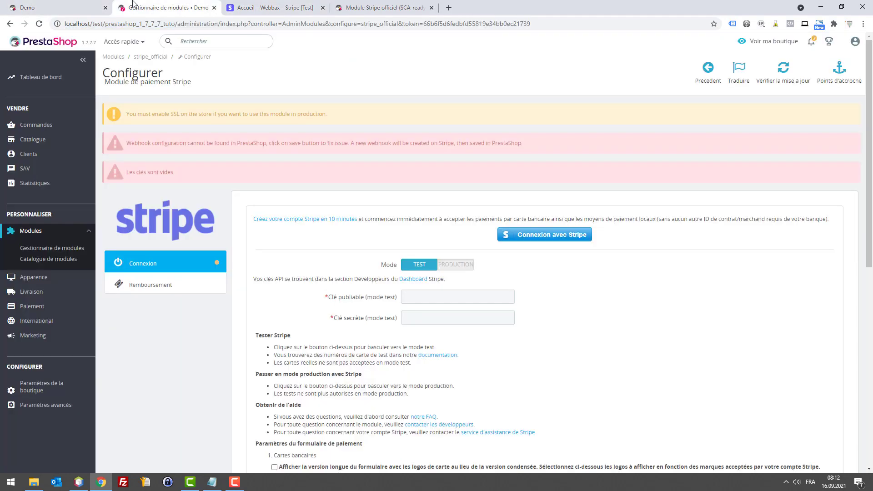
left_click(406, 295)
key("ctrl+v")
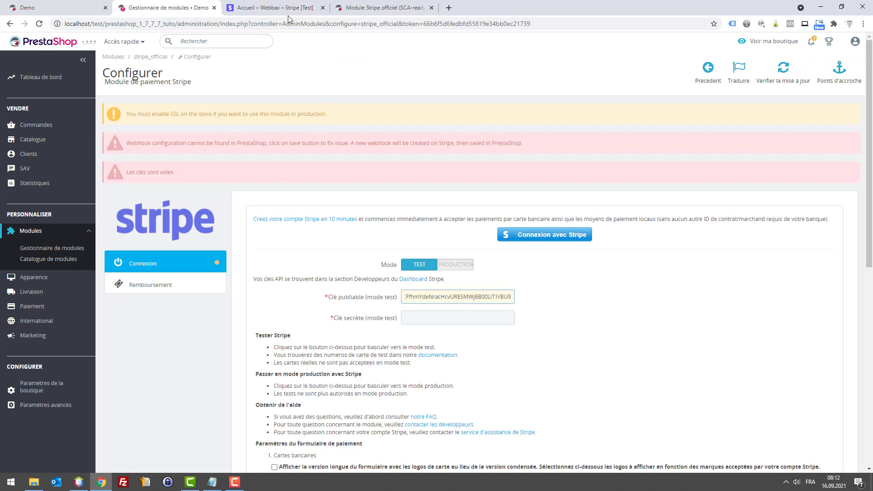
Step: Copy the sk_test key from the Stripe dashboard and paste it into 'Clé secrète'
left_click(282, 8)
left_click(678, 297)
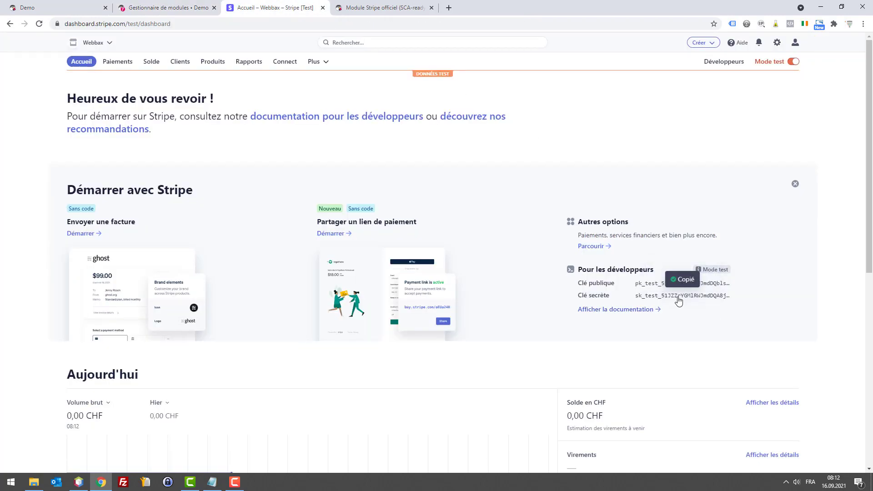
left_click(151, 4)
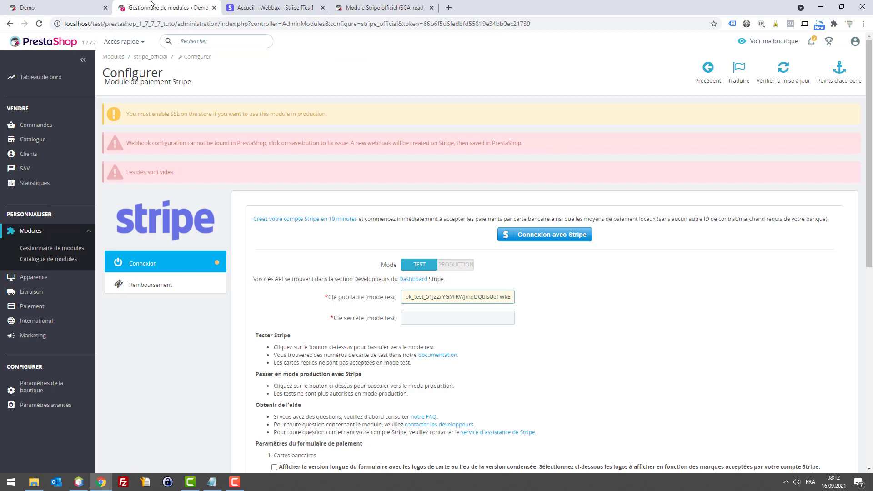
left_click(450, 324)
key("ctrl+v")
Step: Save the Stripe module configuration with Enregistrer
left_click(263, 8)
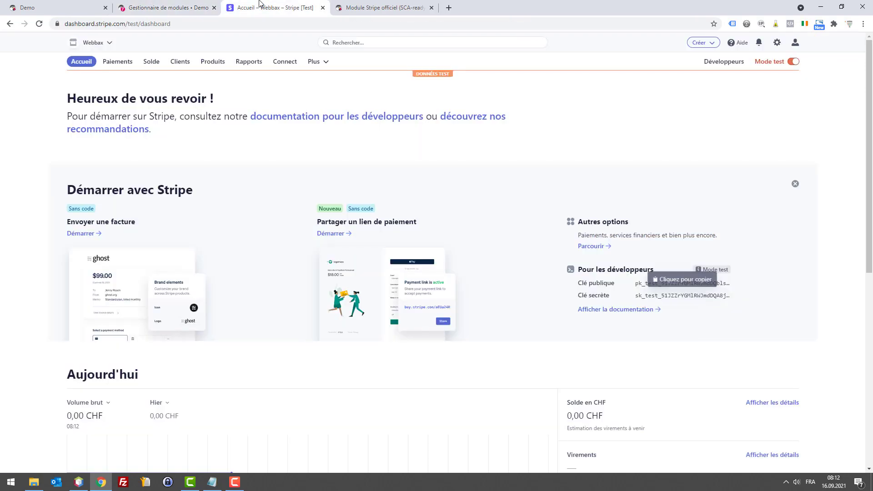
left_click(207, 8)
scroll(509, 292, "down", 6)
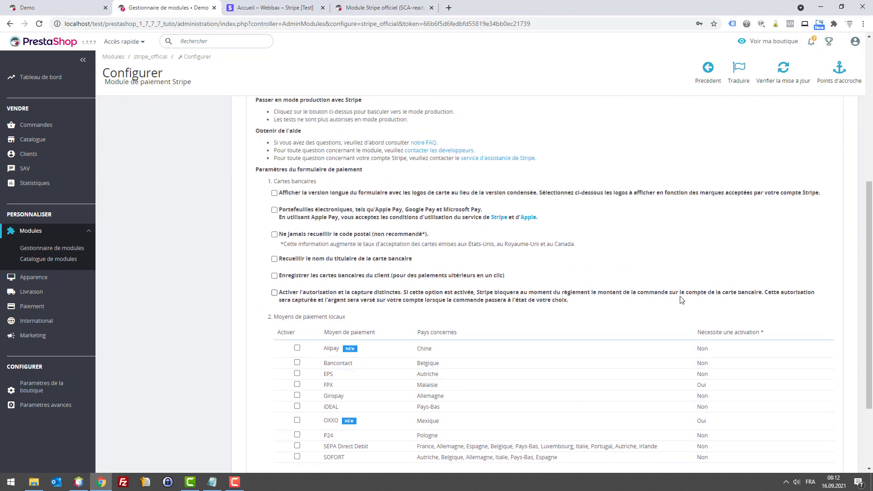
scroll(637, 291, "down", 3)
left_click(814, 396)
scroll(685, 347, "up", 1)
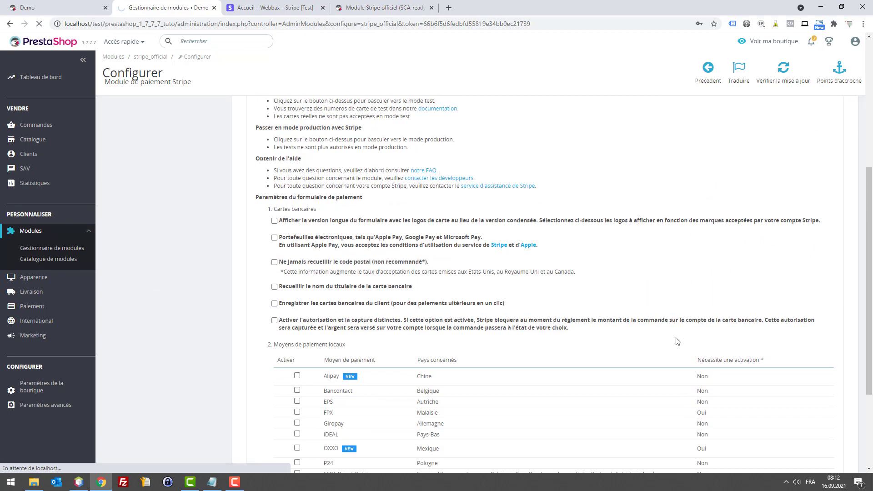
scroll(675, 339, "up", 2)
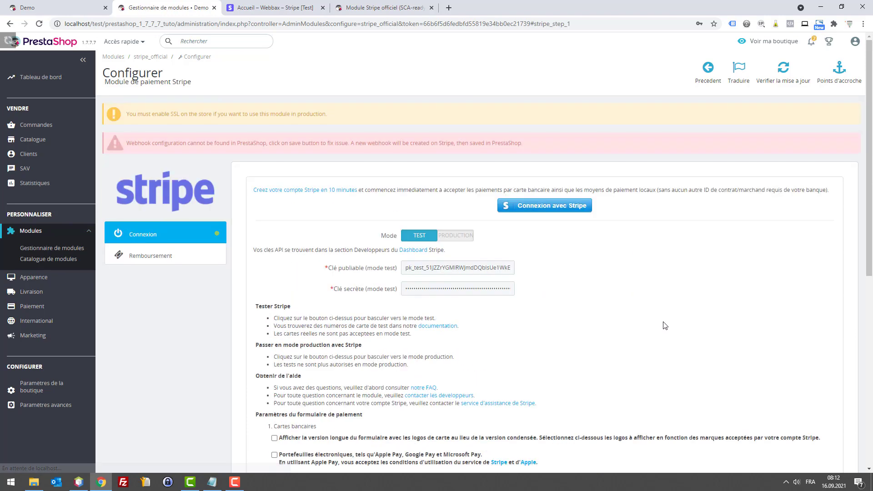
scroll(644, 325, "down", 8)
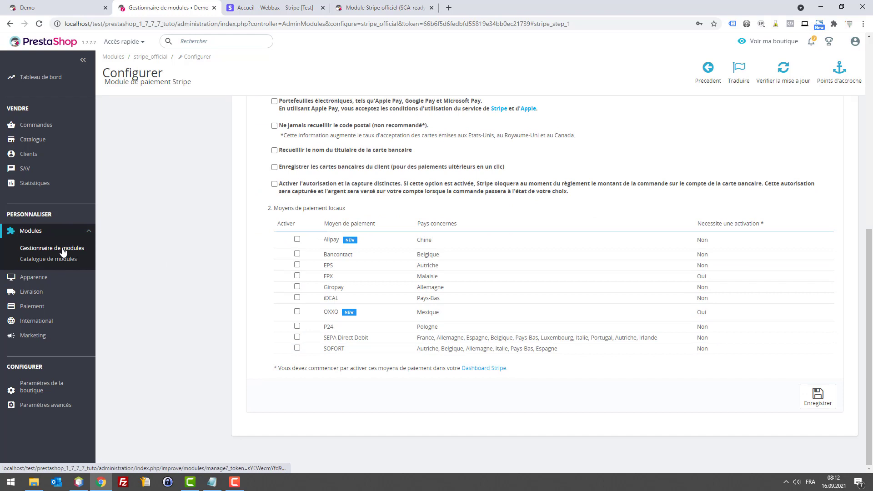
Step: In a new hook positions tab, search invisible hooks for 'displaypaym', 'option' and 'pay' to find Stripe
mouse_move(32, 277)
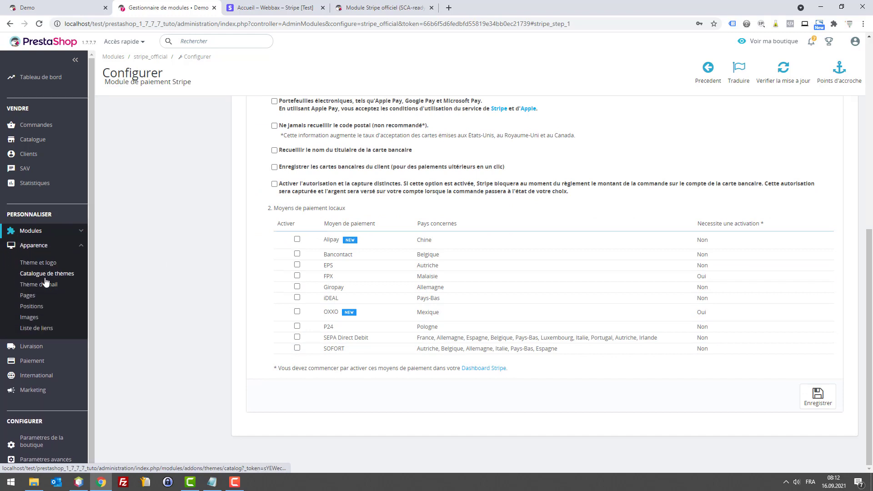
right_click(36, 307)
left_click(49, 312)
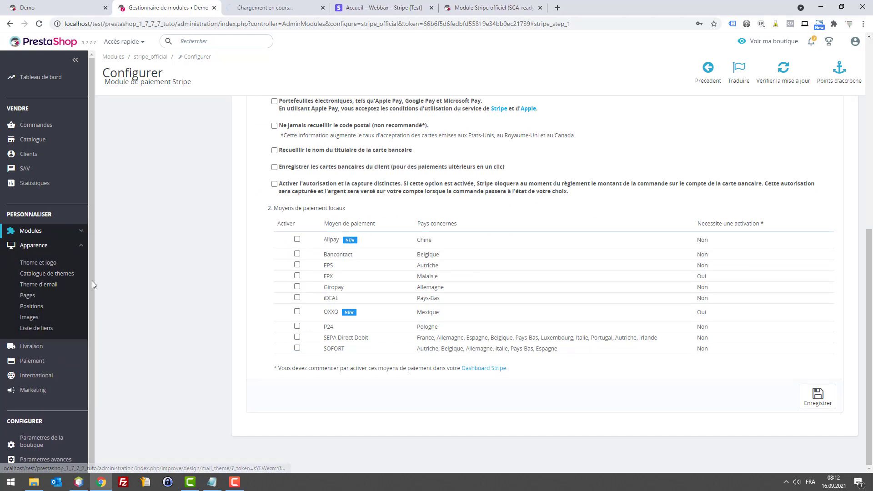
left_click(235, 12)
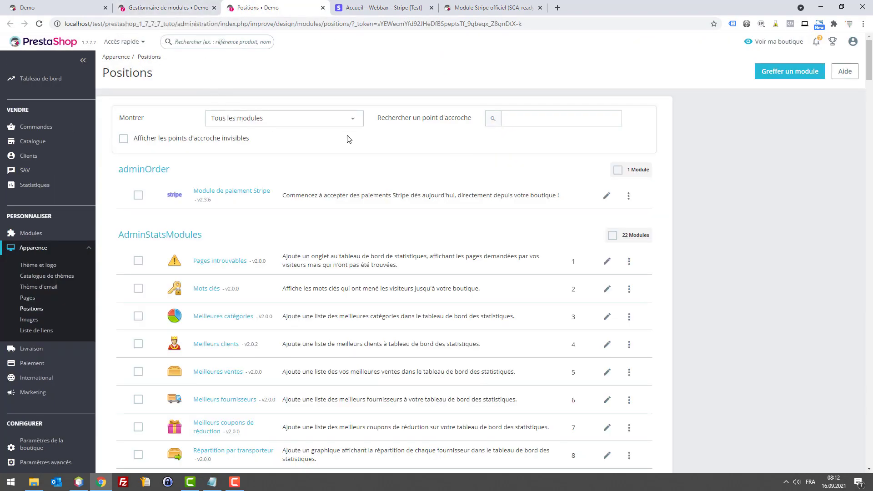
left_click(529, 118)
left_click(185, 137)
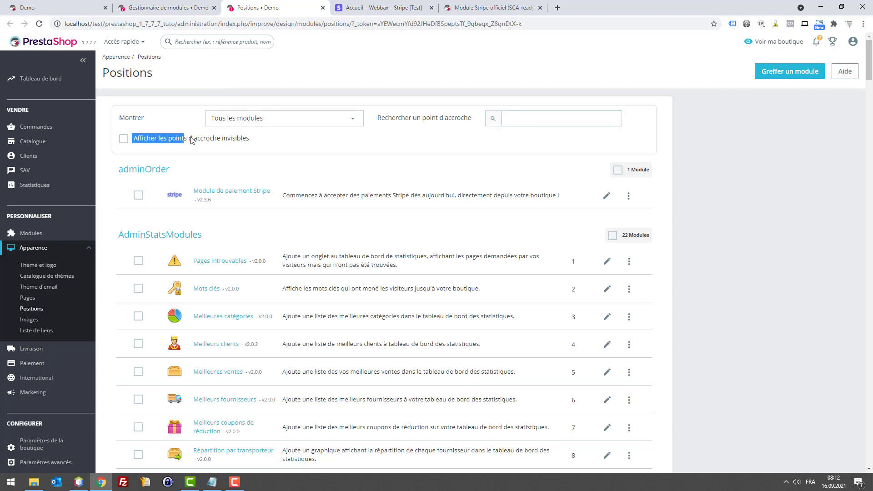
left_click(526, 120)
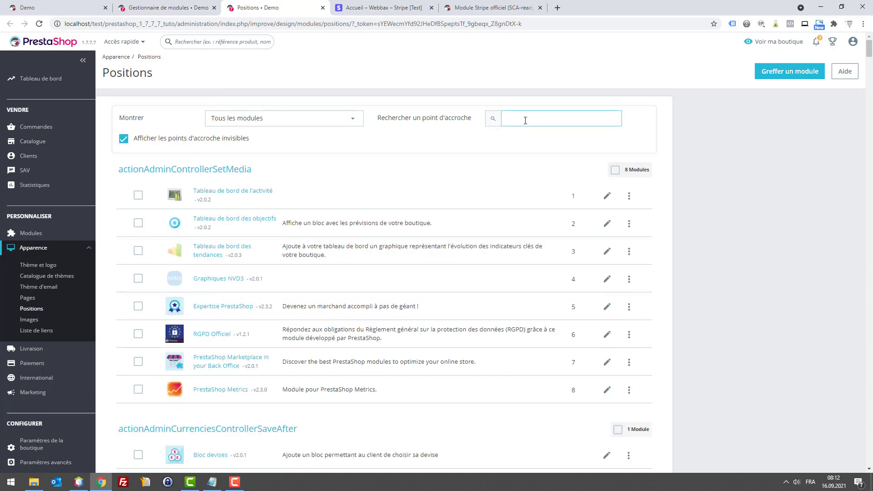
type("displayp")
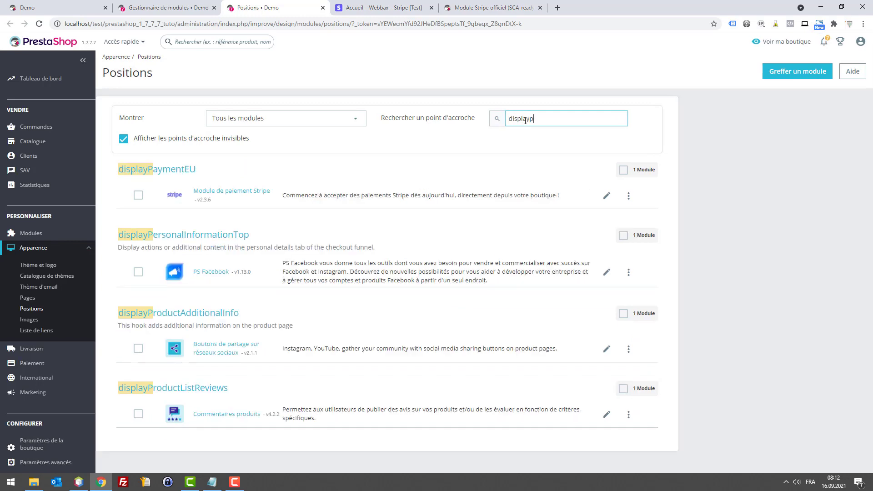
type("aym")
key("ctrl+a")
type("option")
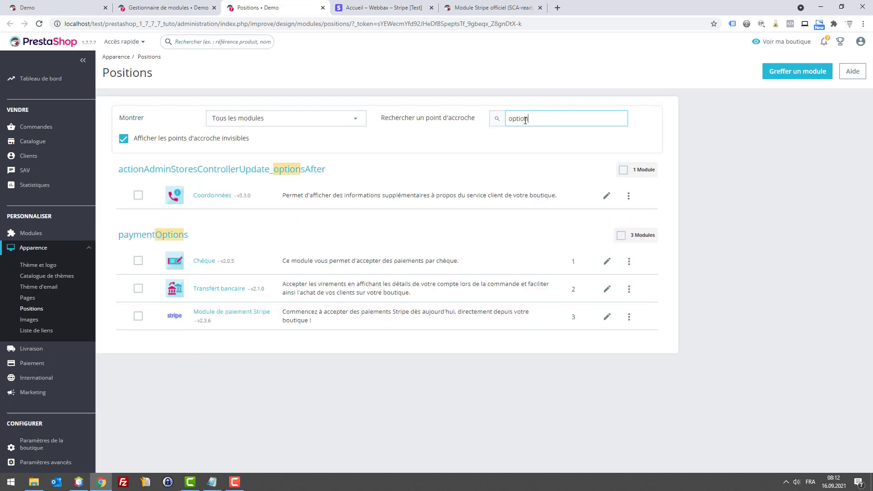
key("ctrl+a")
type("pay")
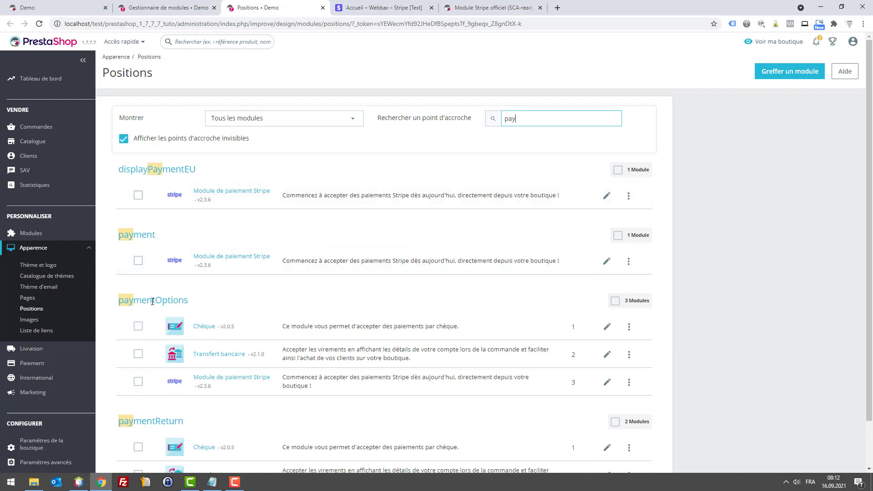
mouse_move(167, 370)
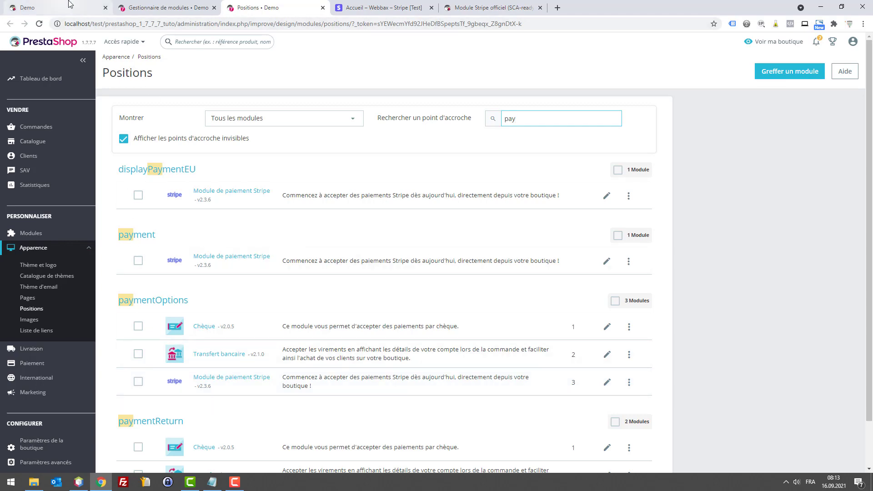
Step: Compare the Stripe module configuration against the test API keys in the Stripe dashboard
left_click(154, 6)
scroll(306, 150, "up", 10)
scroll(306, 150, "up", 2)
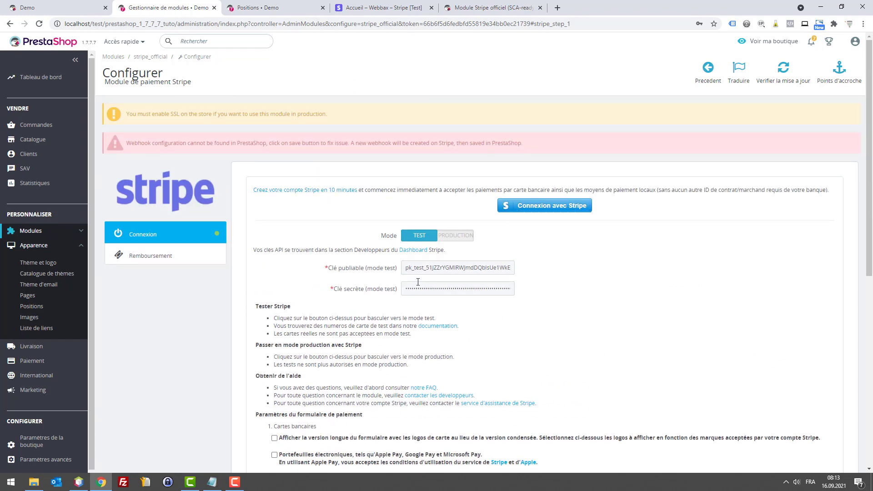
left_click(382, 8)
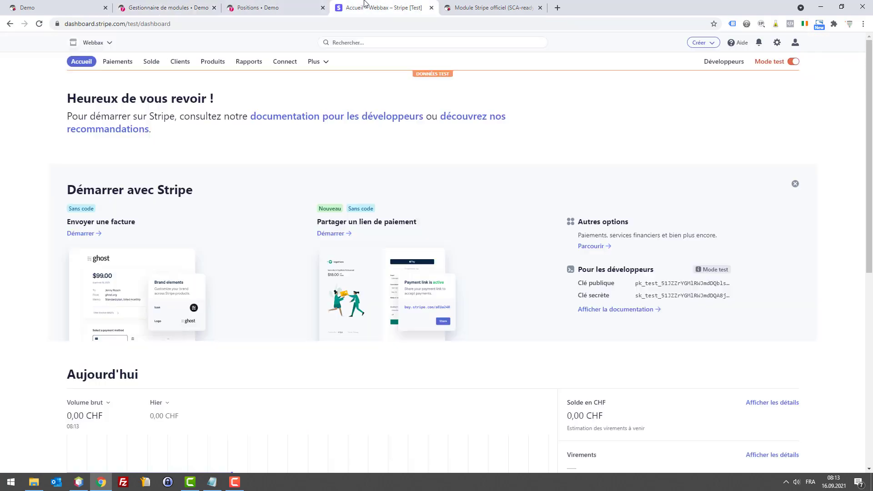
scroll(437, 254, "down", 3)
left_click(192, 5)
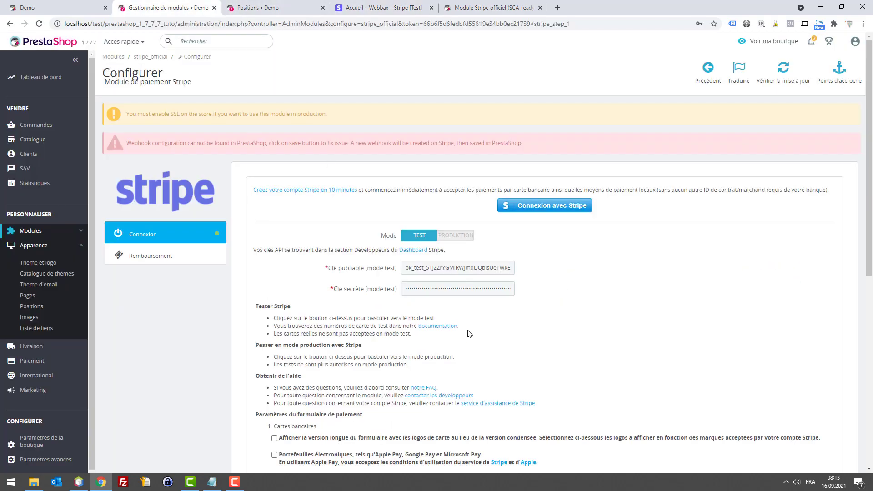
Step: Add the framed poster 'The best is yet to come' to the cart and start checkout
left_click(27, 8)
scroll(506, 288, "down", 5)
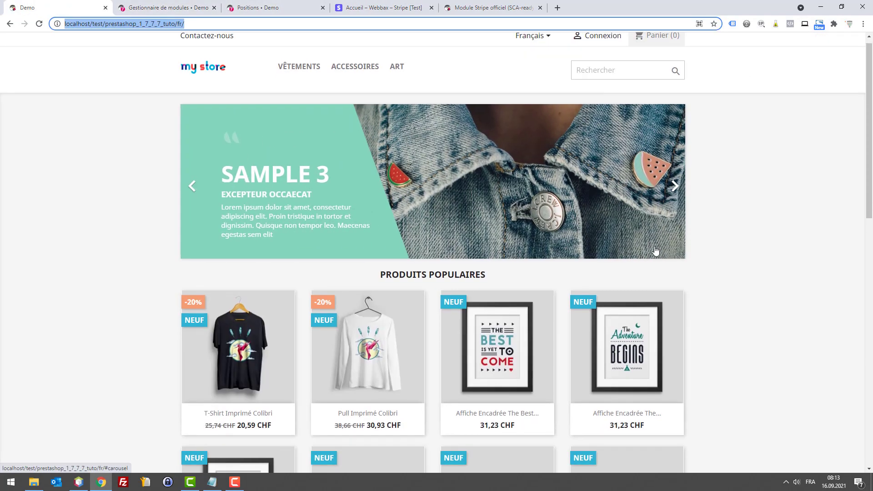
left_click(500, 189)
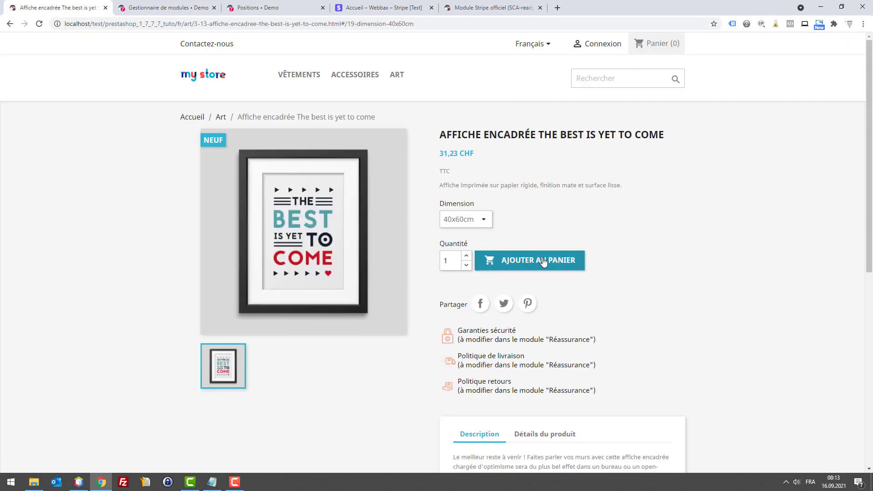
left_click(544, 262)
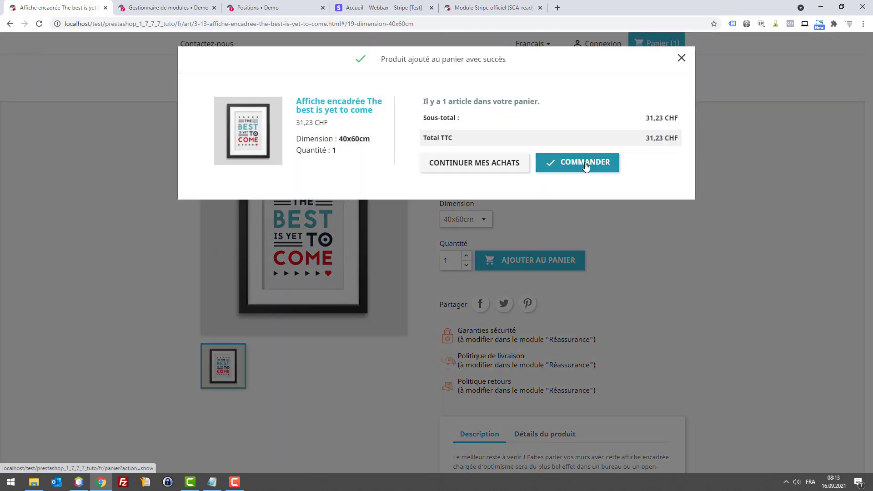
left_click(584, 165)
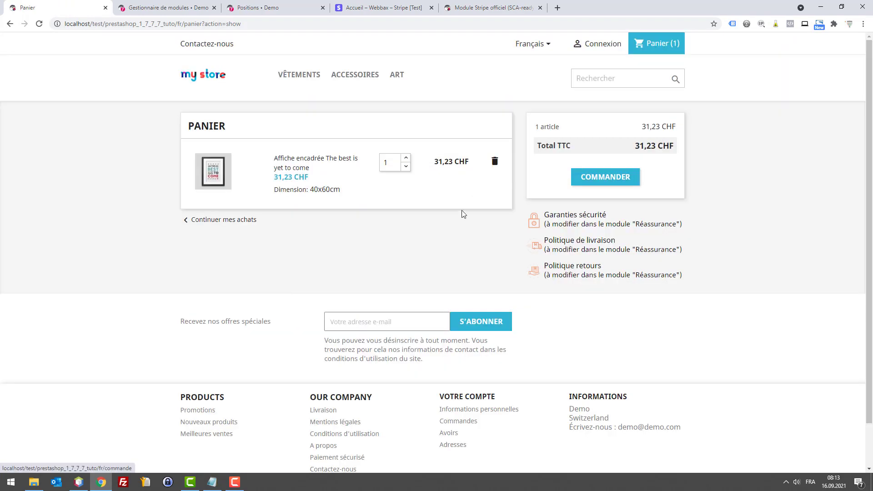
left_click(606, 179)
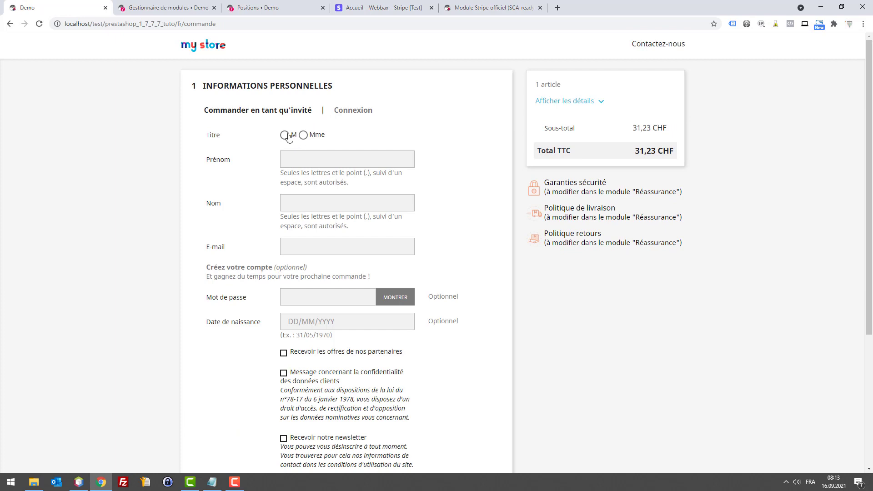
Step: Enter title M, the customer's first name, last name and e-mail, accept terms and privacy, and continue
left_click(288, 136)
left_click(313, 162)
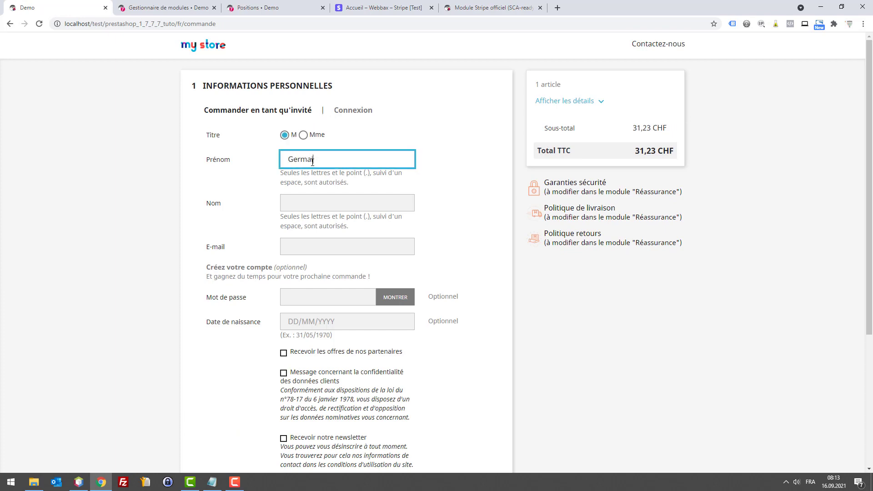
key("Tab")
key("Tab")
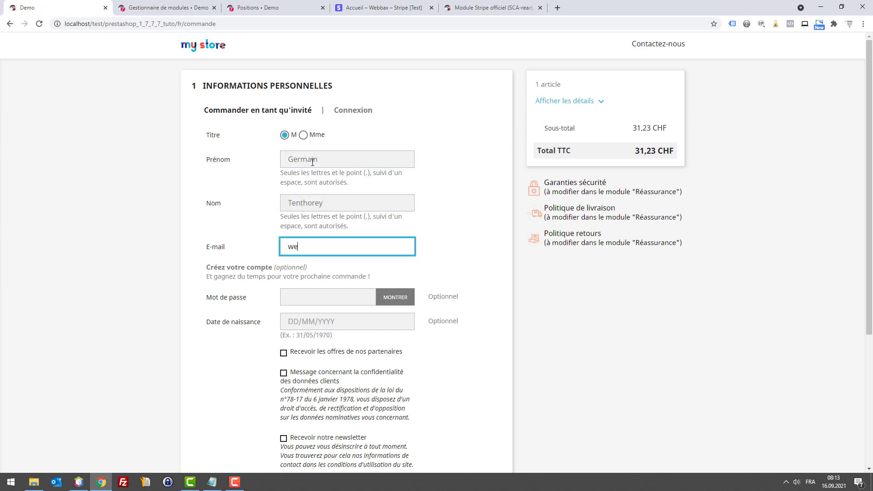
key("Tab")
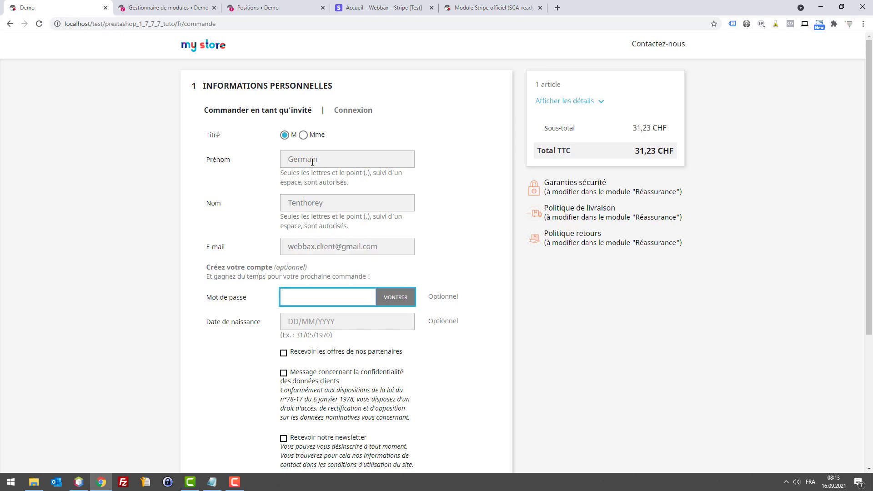
scroll(312, 162, "down", 3)
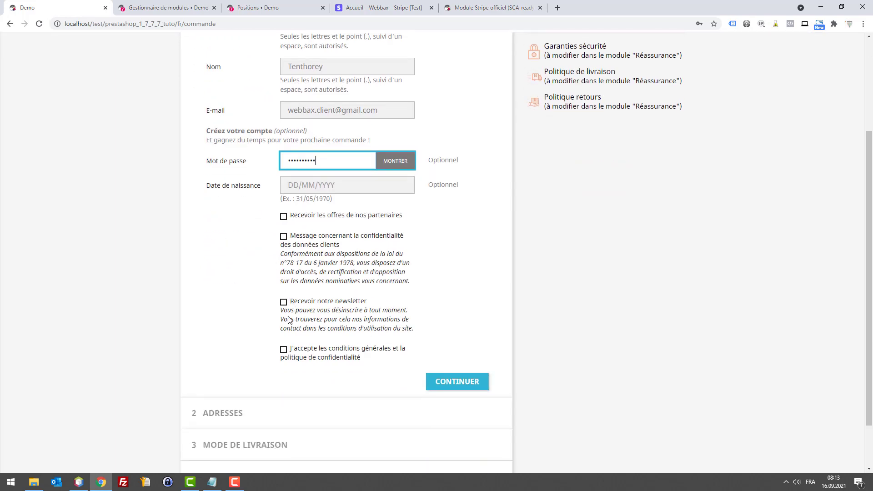
left_click(283, 349)
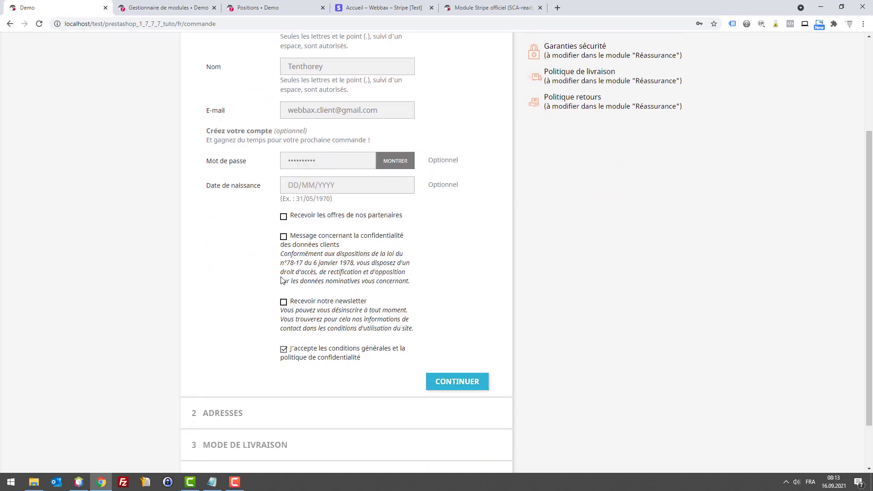
left_click(283, 237)
left_click(461, 382)
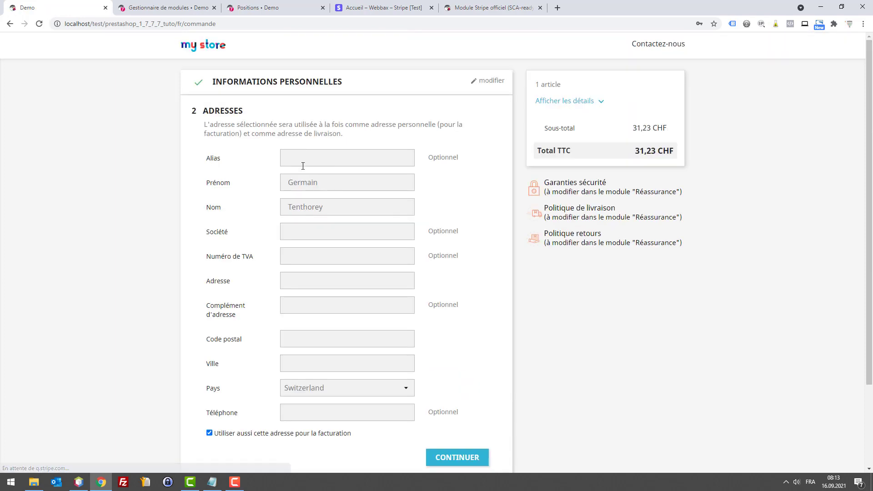
Step: Move Webbax from the address alias field into the Société field
left_click(303, 157)
type("Webbax")
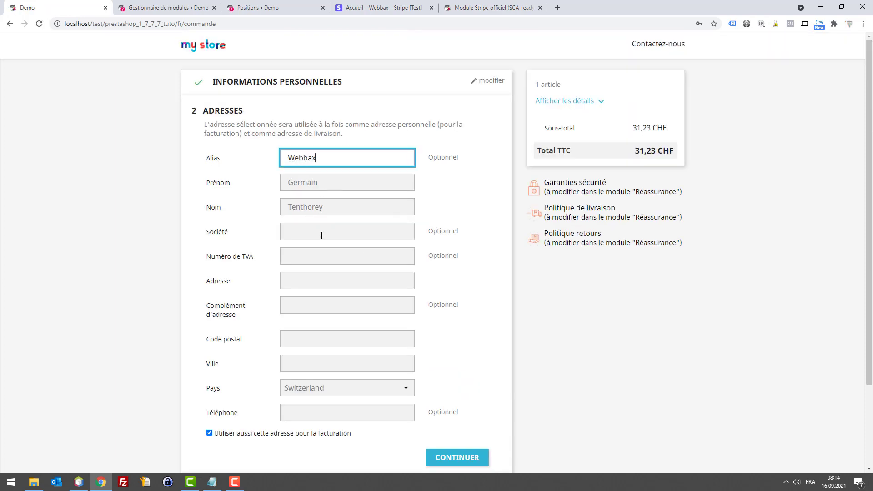
left_click(326, 237)
double_click(335, 160)
key("ctrl+x")
left_click(317, 233)
key("ctrl+v")
Step: Fill in the street address, postcode and city, then submit the address step
left_click(319, 280)
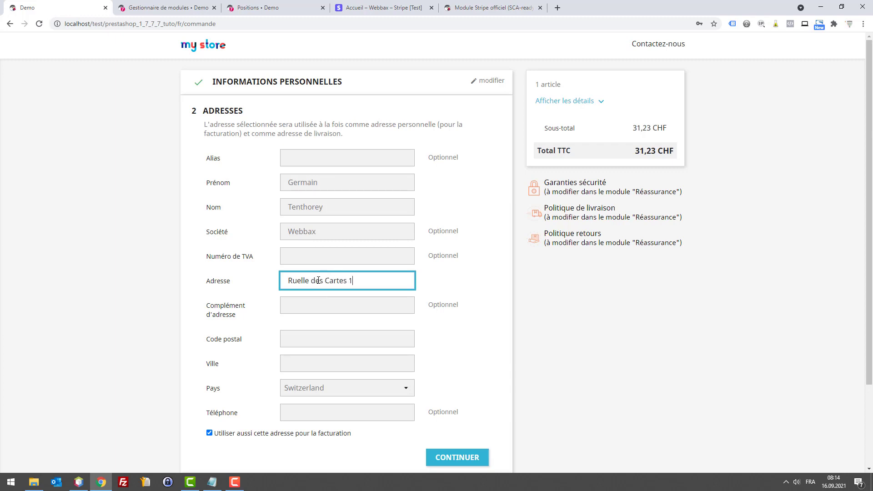
key("Tab")
key("Tab")
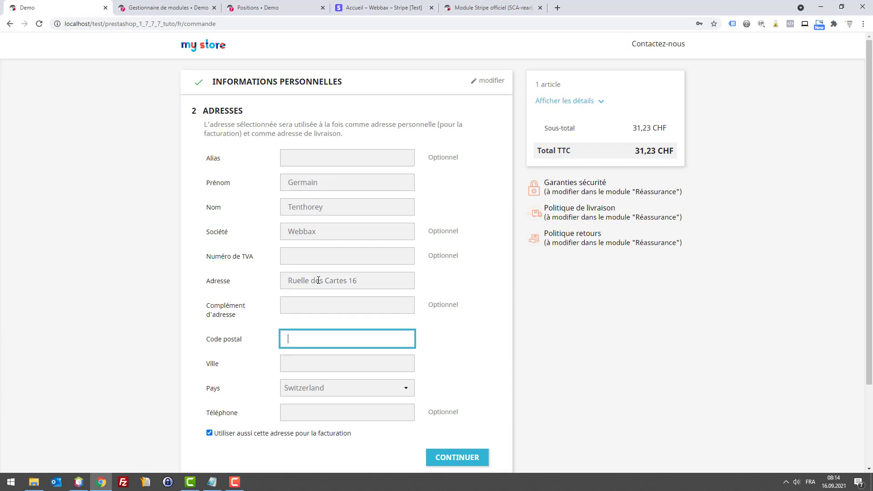
type("1926")
key("Tab")
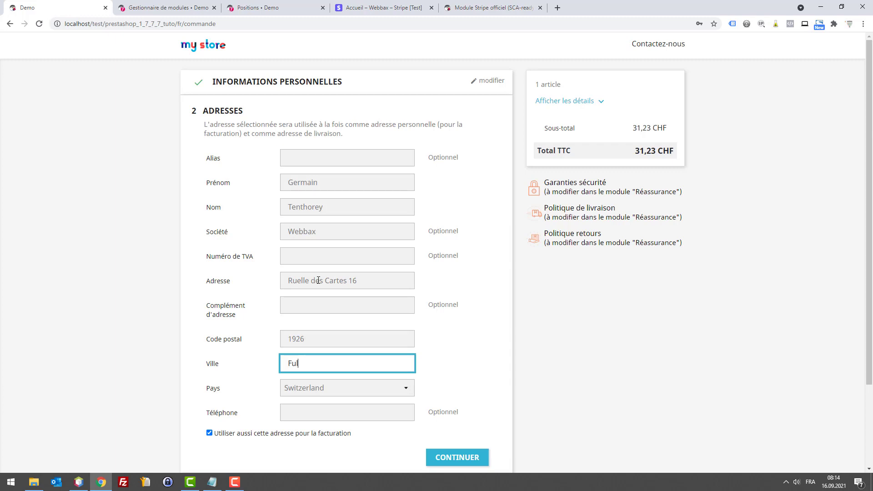
key("Tab")
key("Tab")
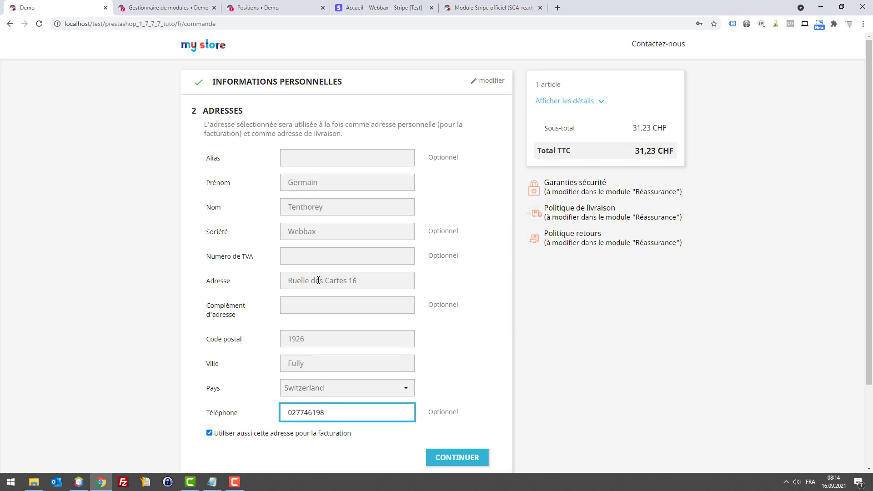
scroll(455, 446, "down", 1)
left_click(467, 411)
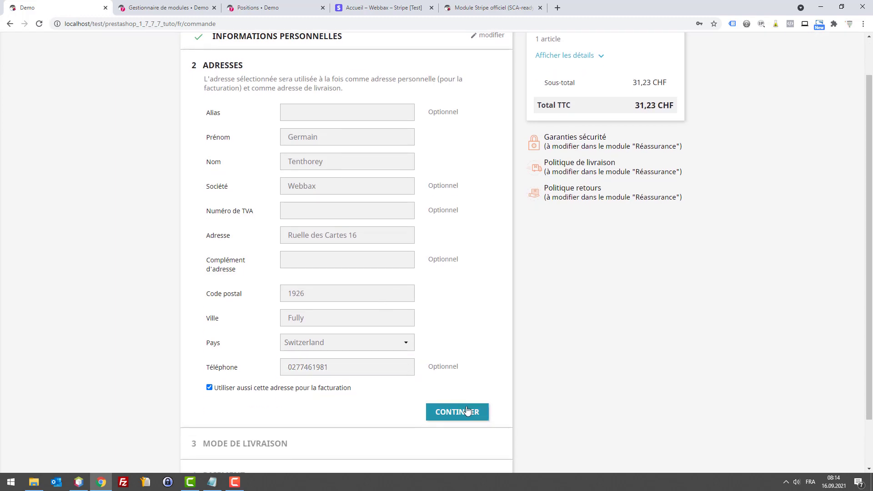
left_click(467, 410)
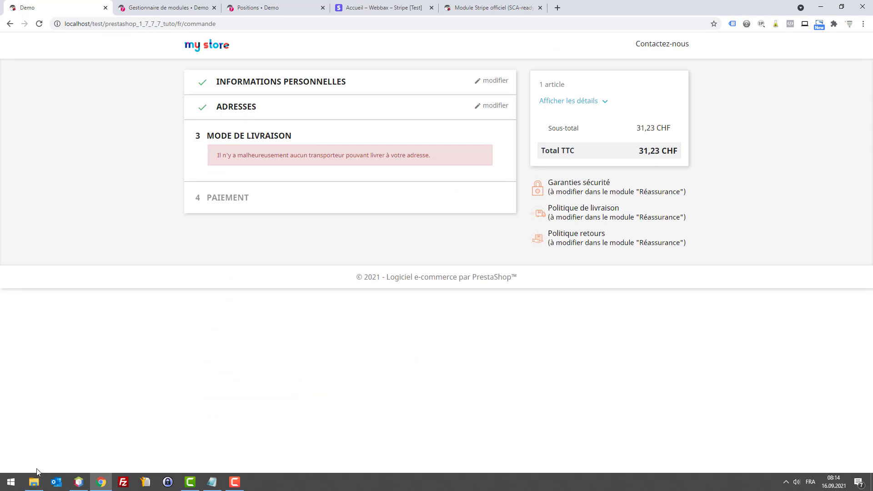
Step: Open Livraison > Transporteurs in a new tab placed beside the storefront tab
left_click(186, 5)
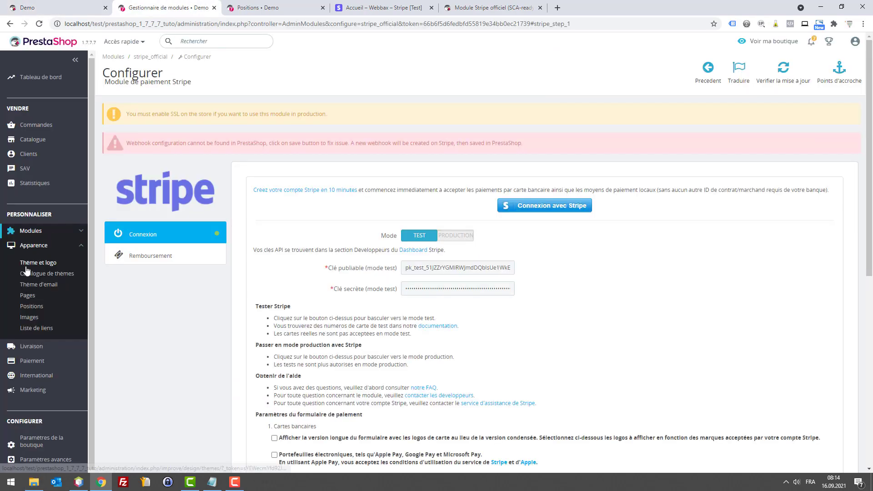
right_click(30, 348)
left_click(57, 351)
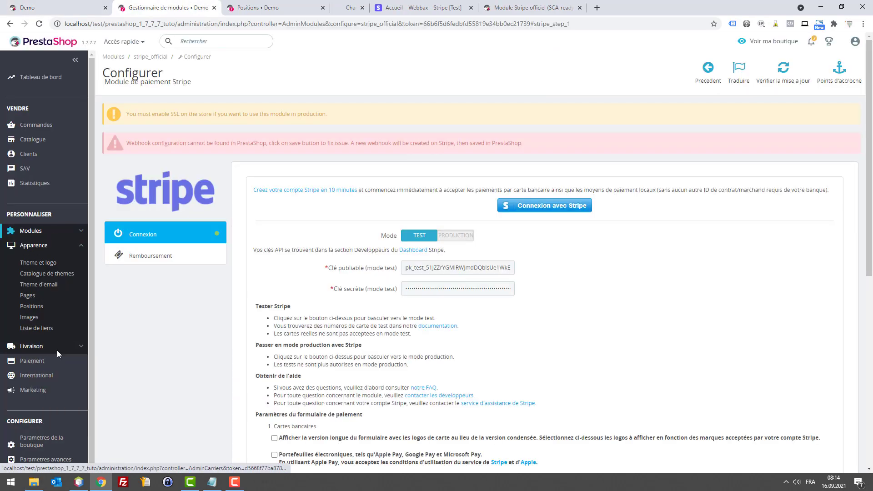
left_click_drag(351, 5, 134, 6)
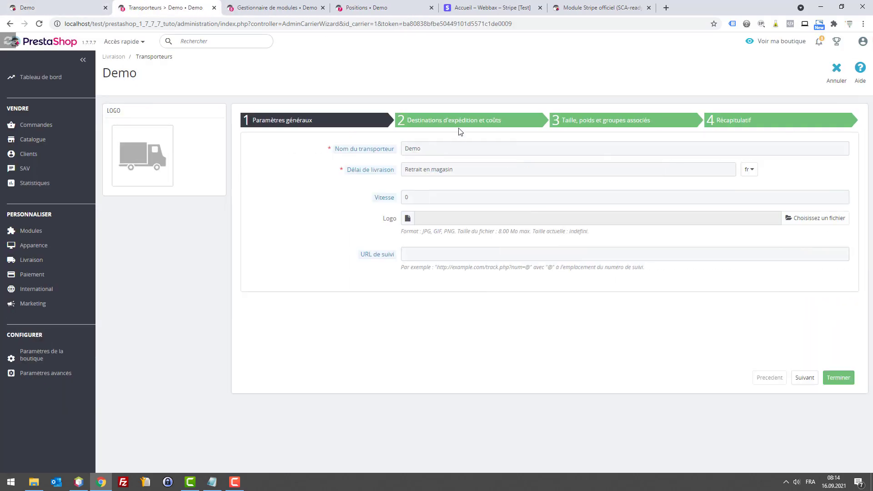
Step: Make the Demo carrier deliver to all zones, save with Terminer, and reload the checkout
left_click(458, 122)
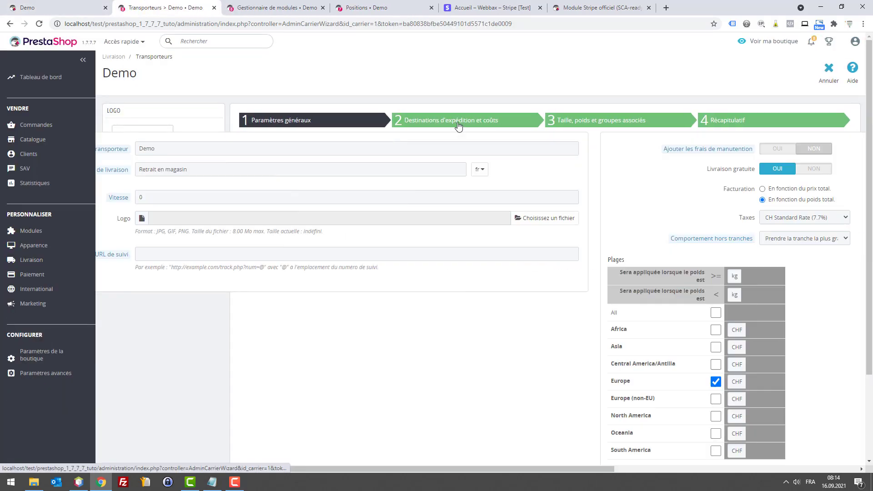
left_click(355, 312)
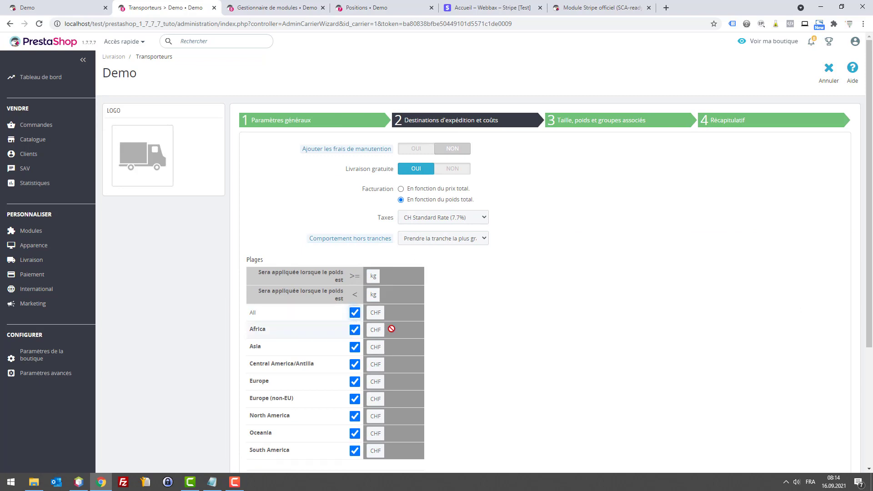
scroll(596, 341, "down", 4)
scroll(690, 343, "up", 4)
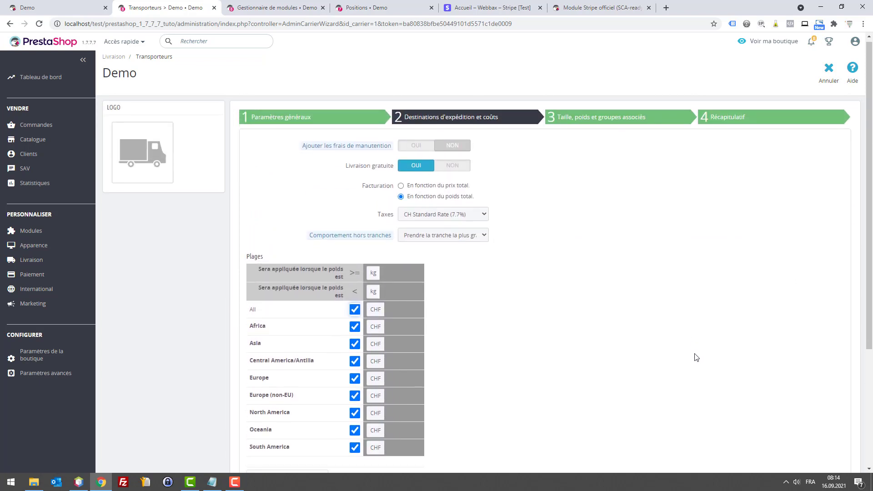
scroll(696, 363, "down", 4)
left_click(829, 420)
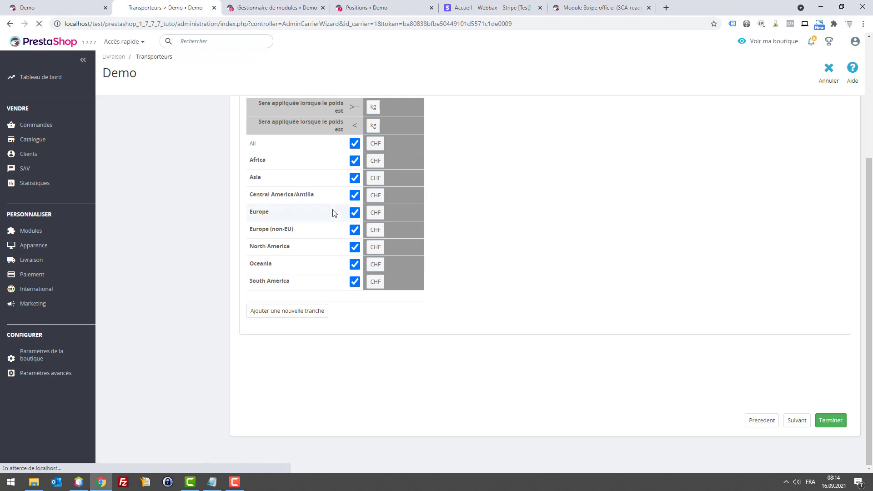
left_click(70, 3)
key("F5")
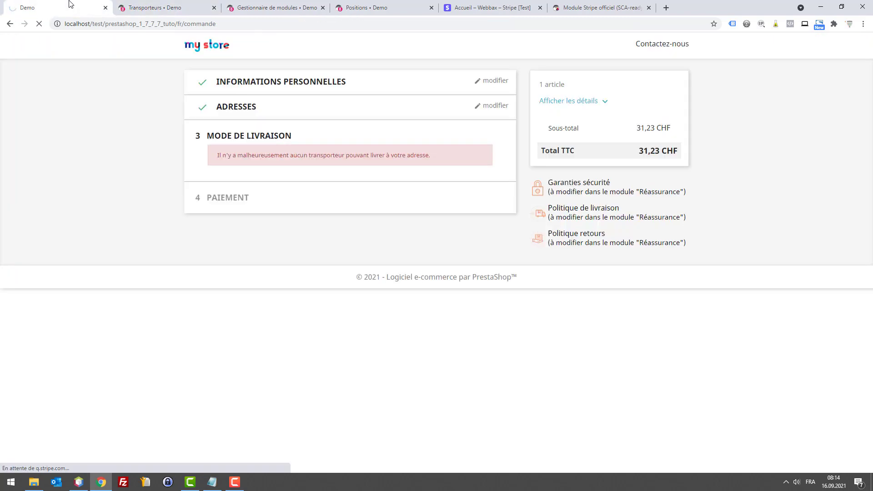
Step: Continue past the delivery step and choose 'Payer par carte bancaire'
left_click(453, 253)
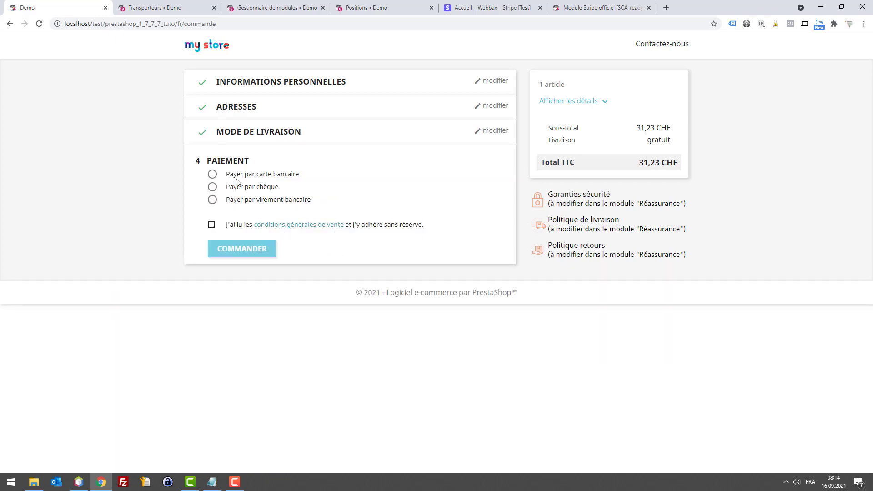
left_click_drag(359, 189, 249, 170)
left_click(345, 180)
left_click(212, 175)
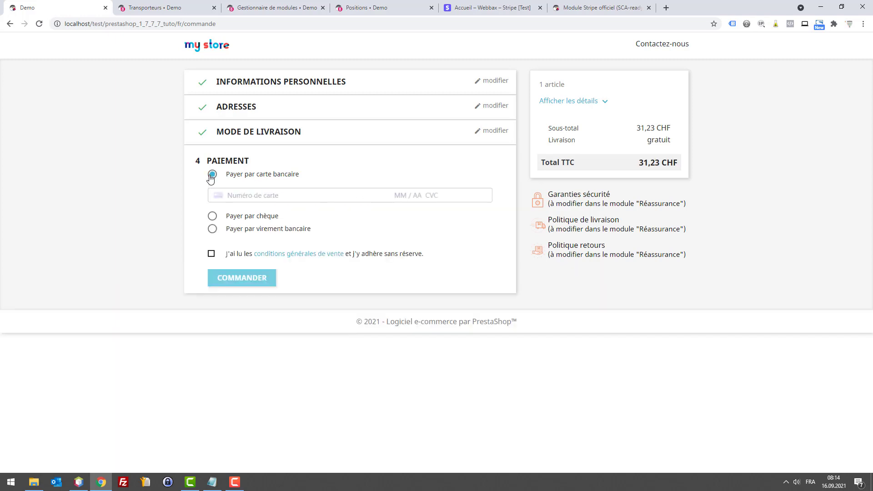
Step: Type an invalid card number into the Stripe card field, then delete it again
left_click(237, 195)
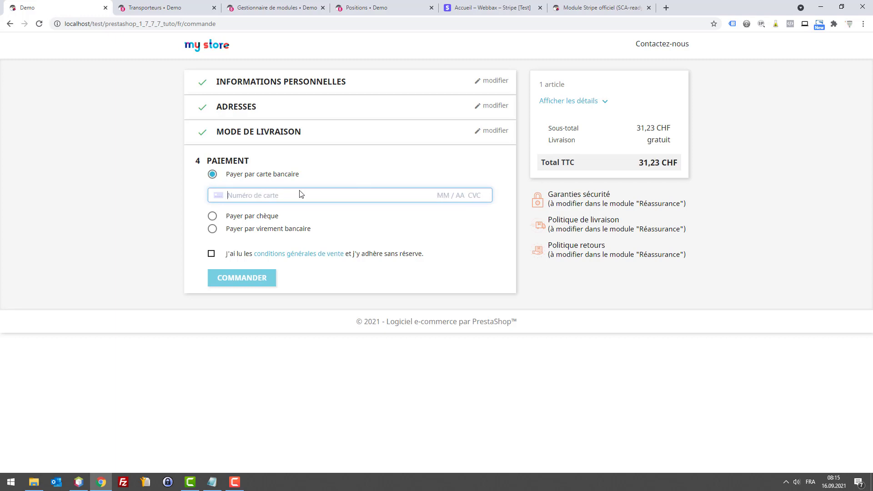
type("1231 3123 1313 1231 ")
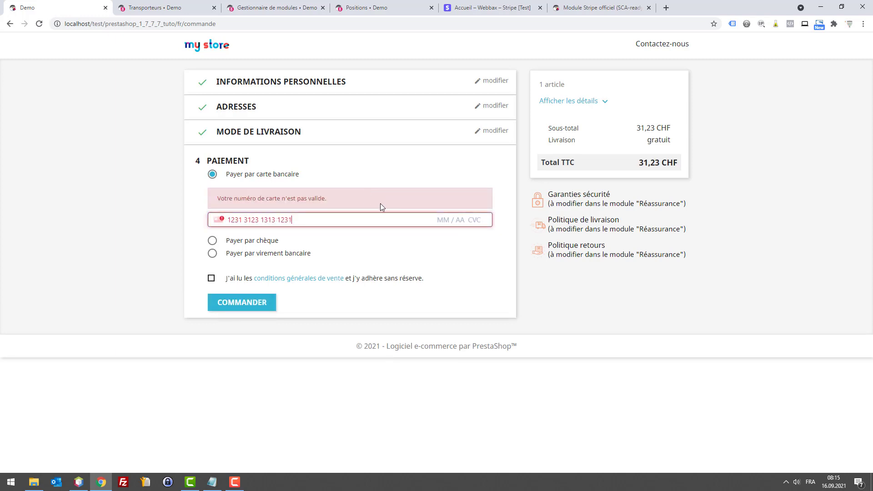
type("12 / 31 2312")
triple_click(356, 217)
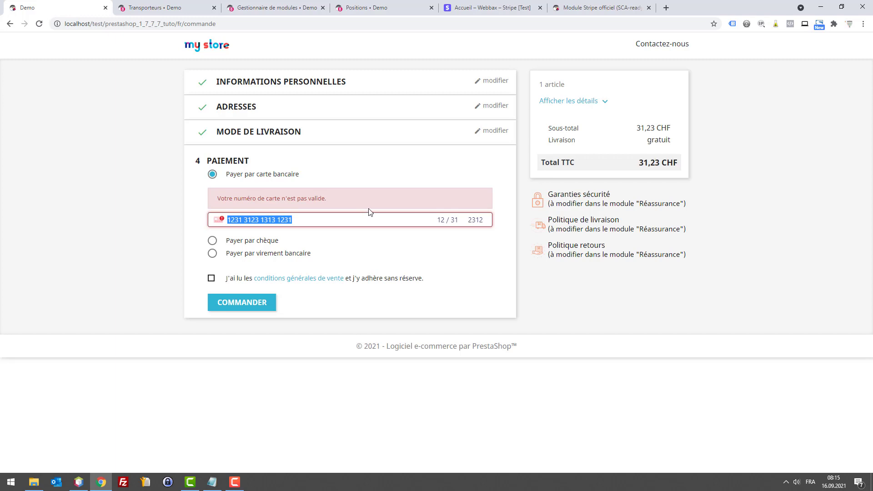
key("BackSpace")
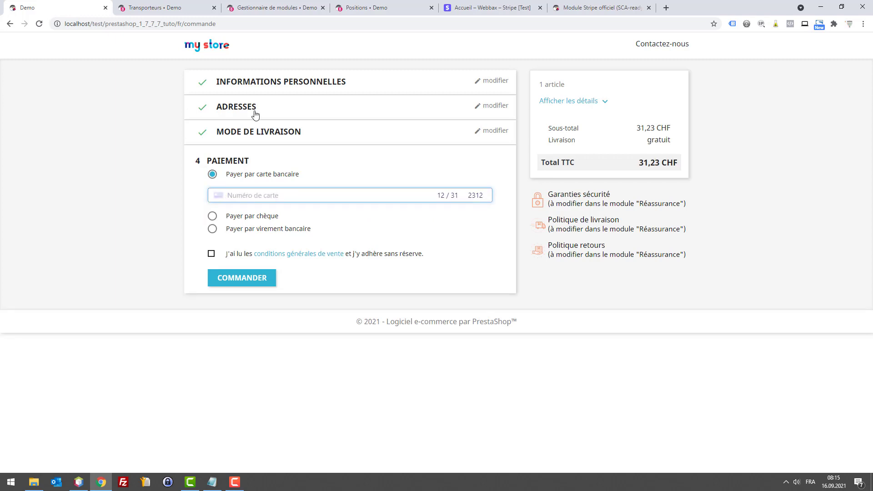
left_click_drag(273, 8, 171, 7)
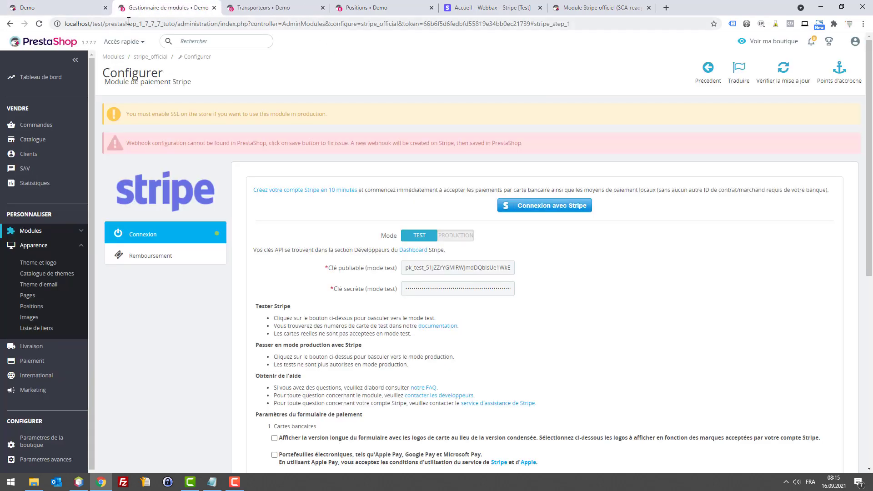
left_click(86, 8)
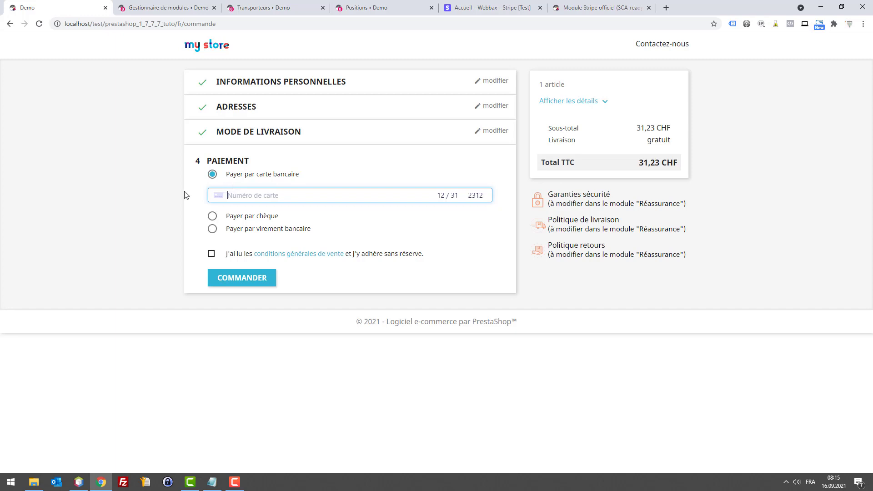
left_click(33, 178)
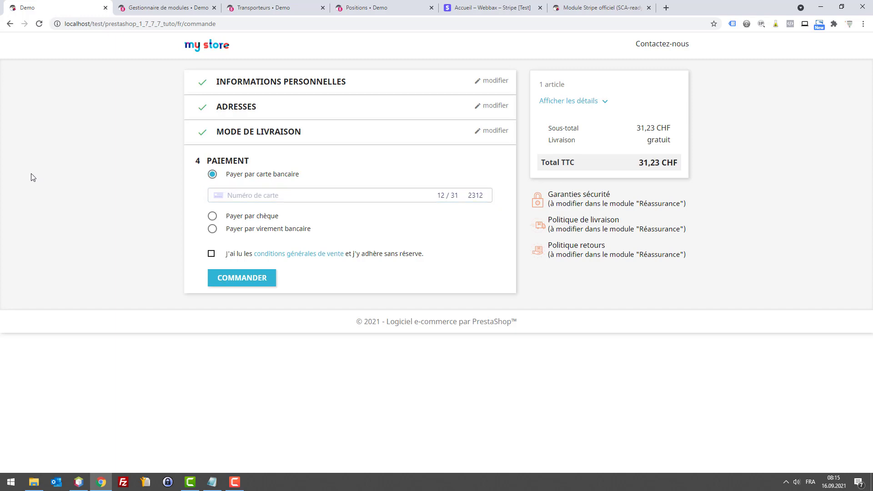
key("ctrl+shift+i")
scroll(366, 187, "down", 5)
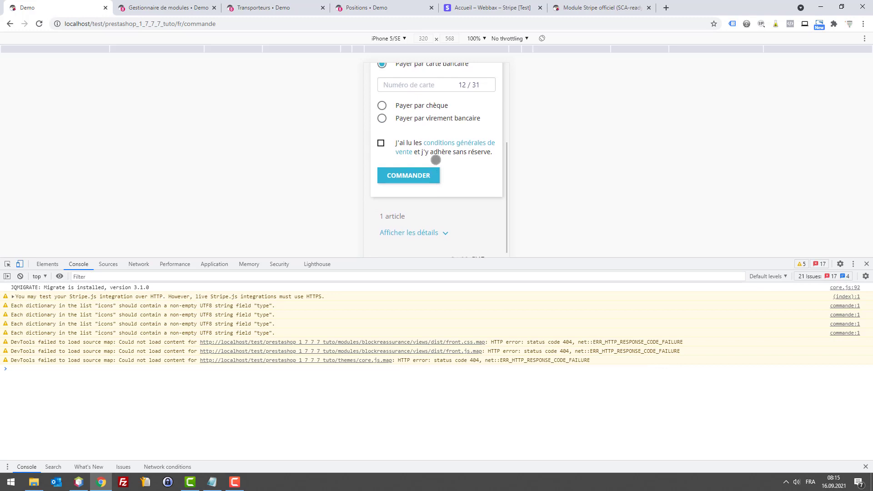
scroll(436, 159, "up", 1)
left_click(402, 131)
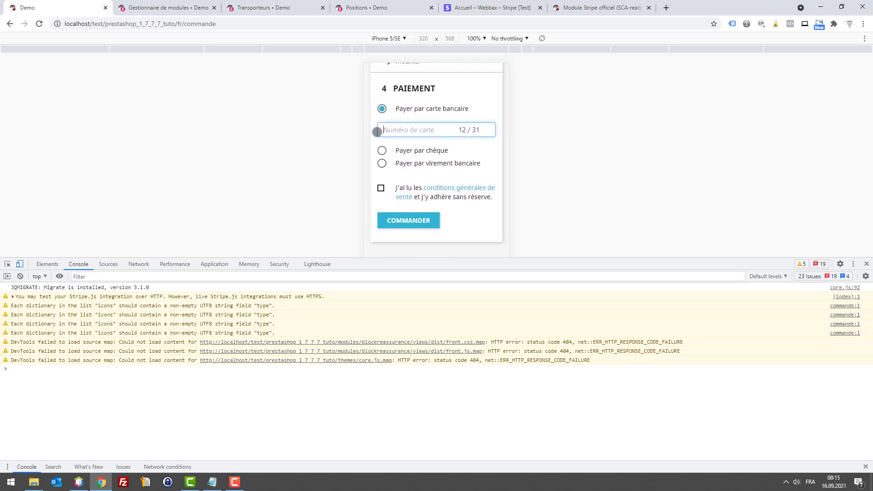
key("ctrl+shift+i")
left_click(142, 2)
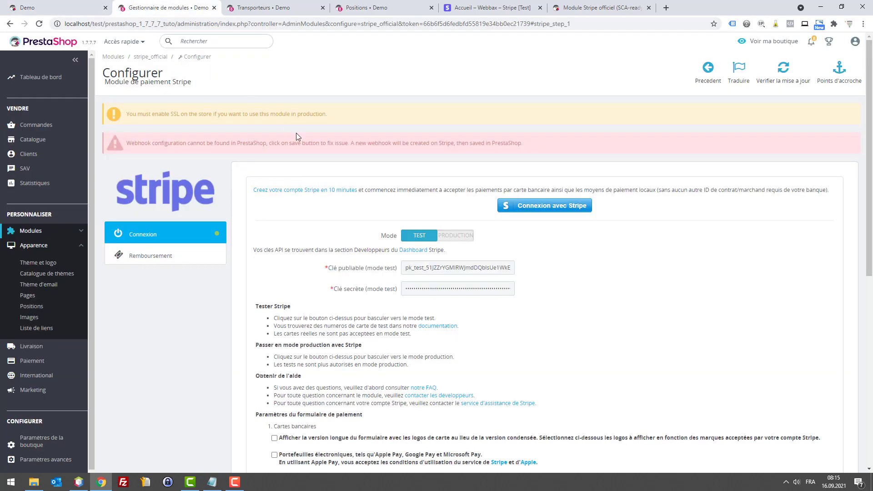
Step: Enable the long card form with Visa, Mastercard and American Express logos, save, and reload checkout
scroll(296, 137, "down", 7)
scroll(272, 177, "up", 2)
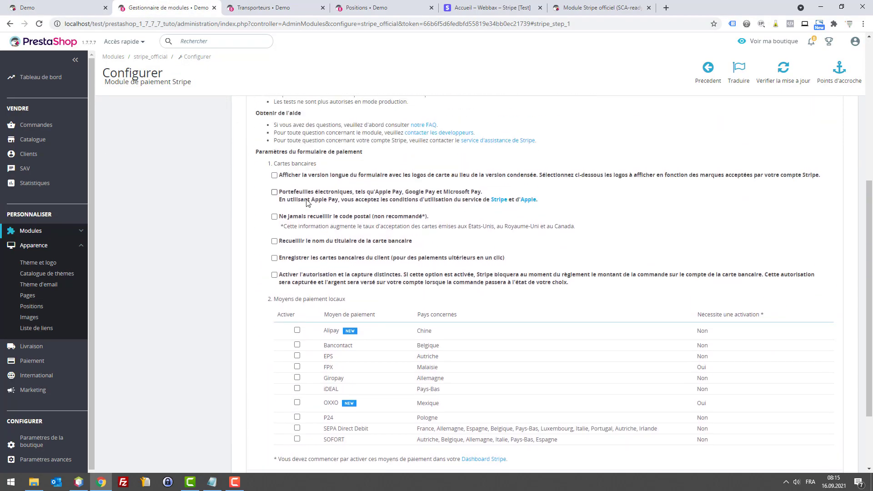
left_click(275, 176)
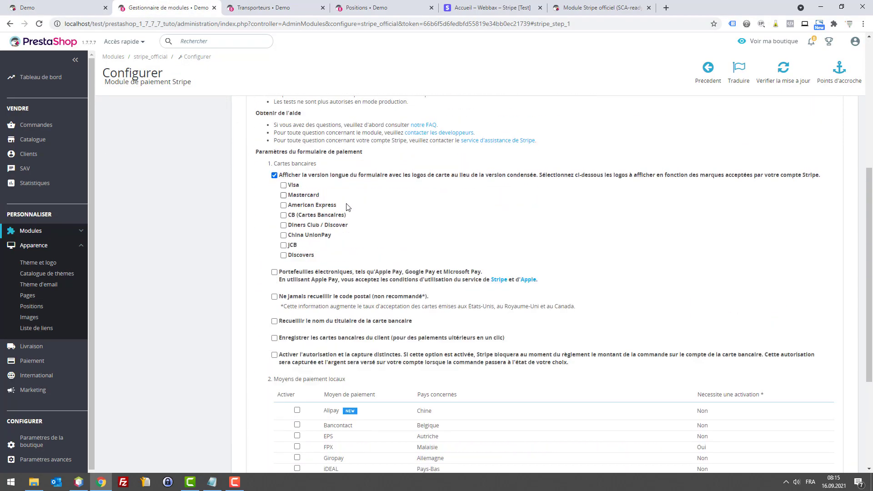
left_click(283, 185)
left_click(284, 195)
left_click(284, 205)
scroll(453, 238, "down", 4)
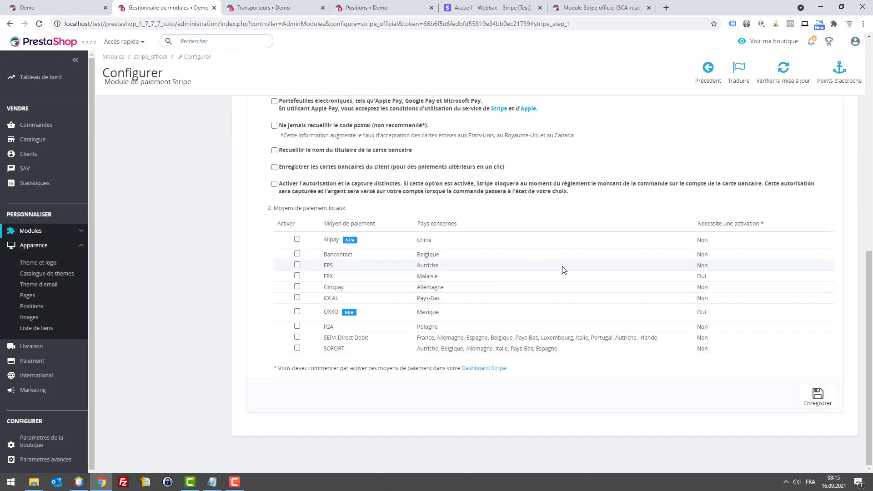
left_click(815, 394)
left_click(50, 6)
key("F5")
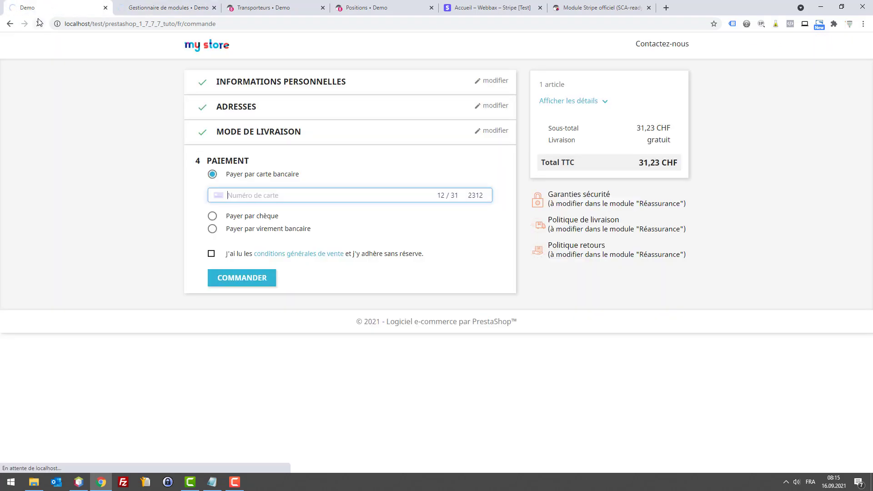
Step: Select card payment and briefly open developer tools to inspect the checkout card form
left_click(212, 174)
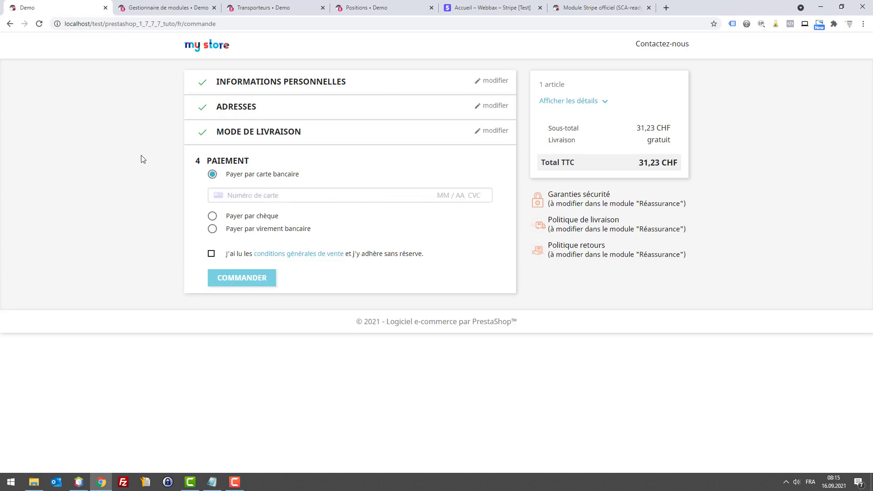
key("ctrl+shift+i")
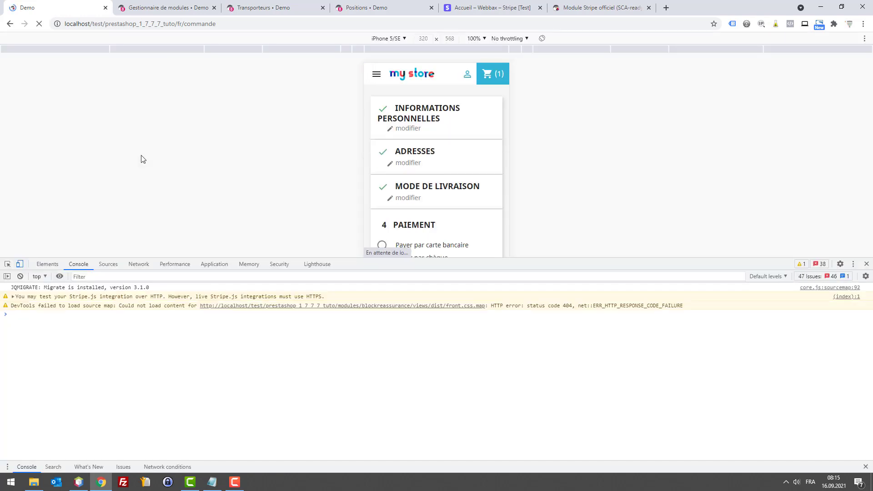
key("ctrl+shift+i")
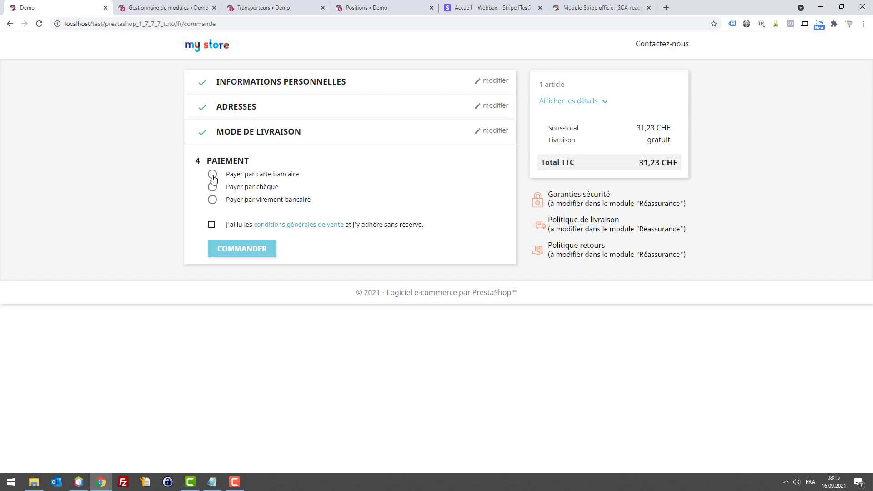
left_click(213, 175)
Step: Reload checkout with cache disabled in the DevTools Network panel, then reselect card payment
key("ctrl+shift+i")
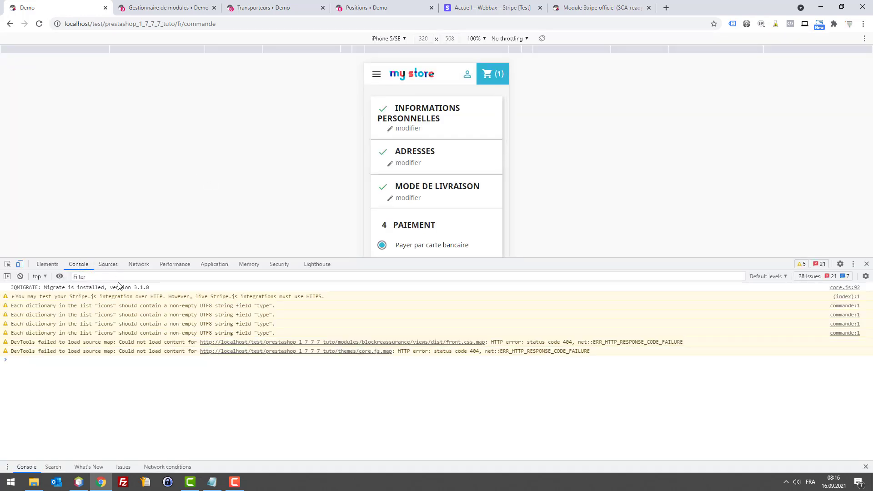
left_click(137, 265)
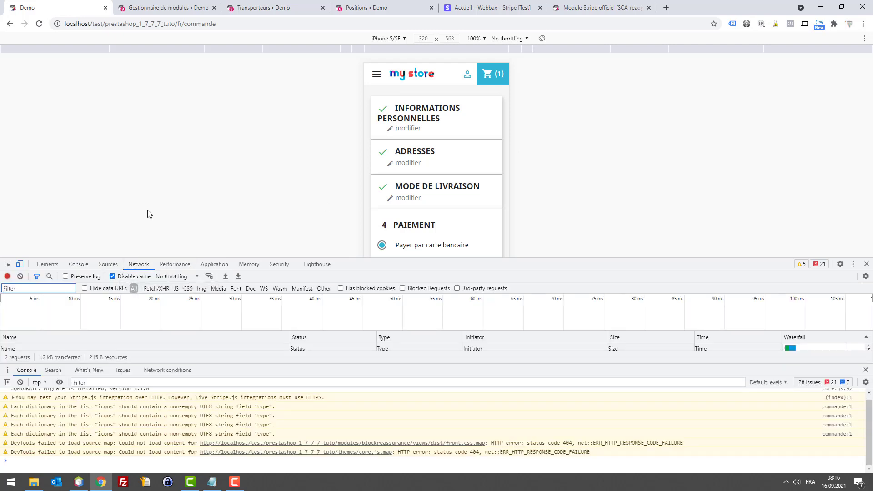
key("F5")
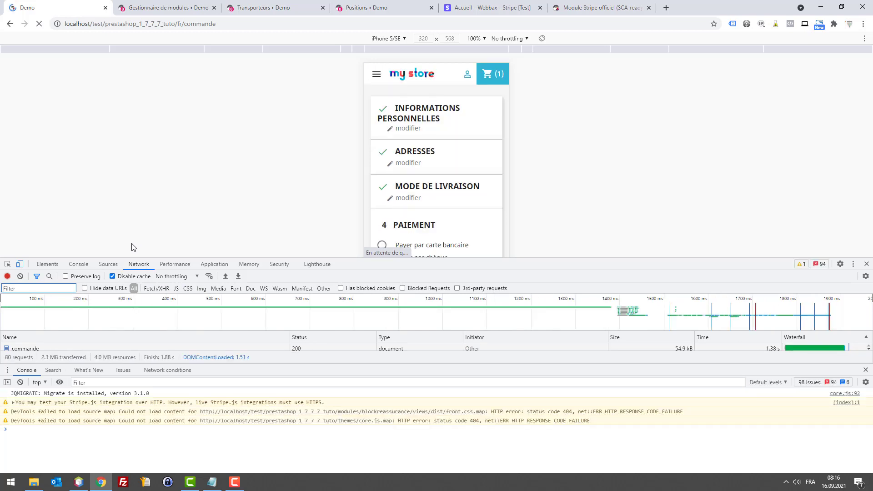
key("F12")
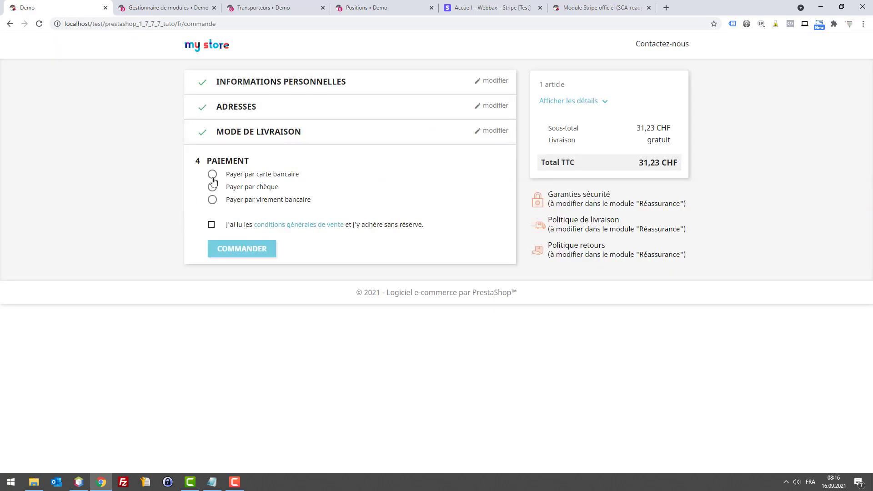
left_click(213, 174)
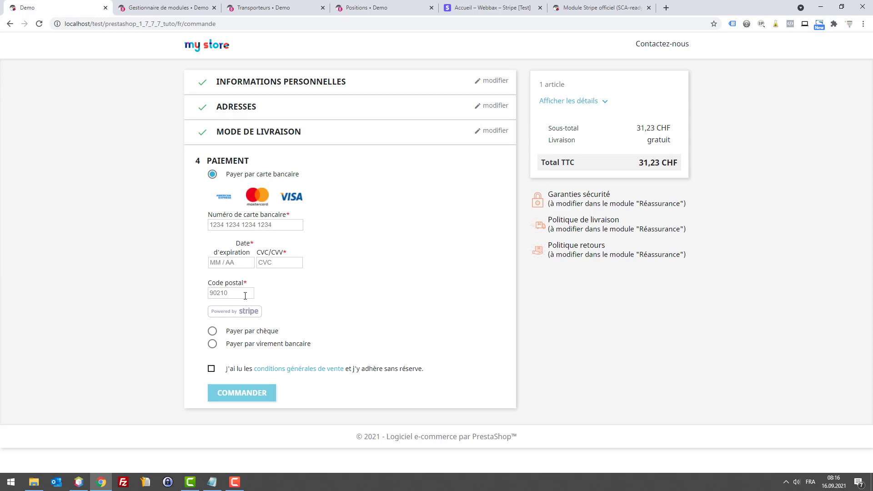
left_click(212, 331)
left_click(212, 176)
Step: Review the Stripe module configuration page, then look back at the shop checkout
left_click(187, 7)
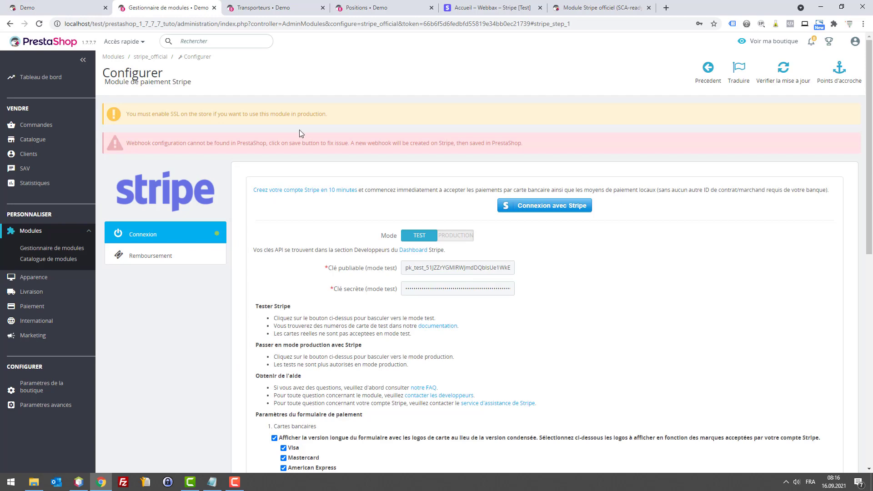
scroll(408, 252, "down", 7)
scroll(408, 252, "down", 3)
scroll(190, 105, "up", 7)
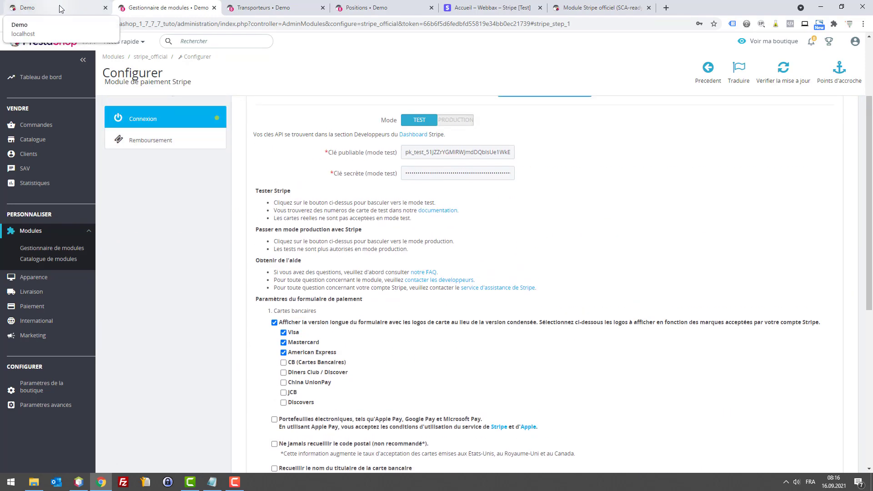
scroll(321, 181, "up", 3)
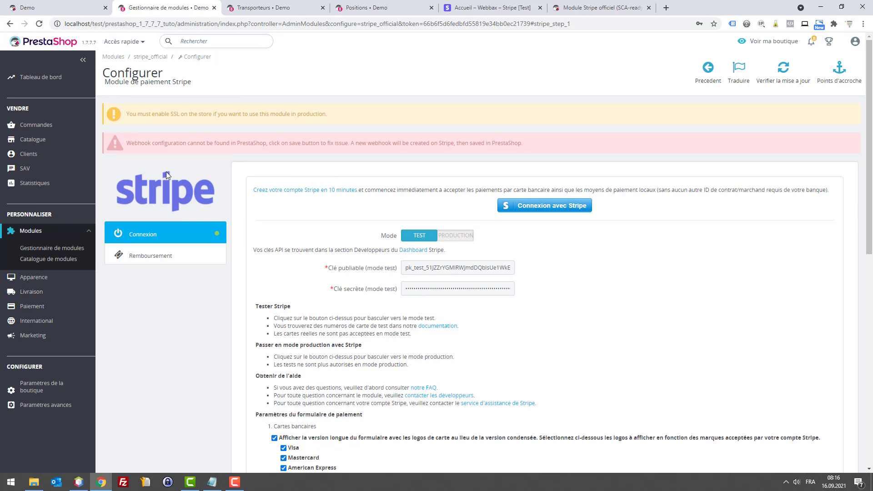
left_click(40, 5)
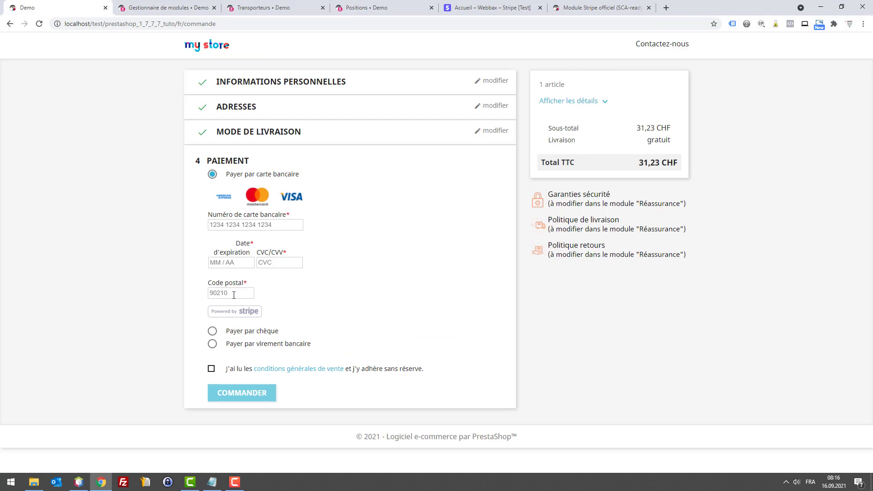
Step: Tick 'Ne jamais recueillir le code postal', save the Stripe settings, and reload the checkout
left_click(116, 6)
scroll(340, 251, "down", 10)
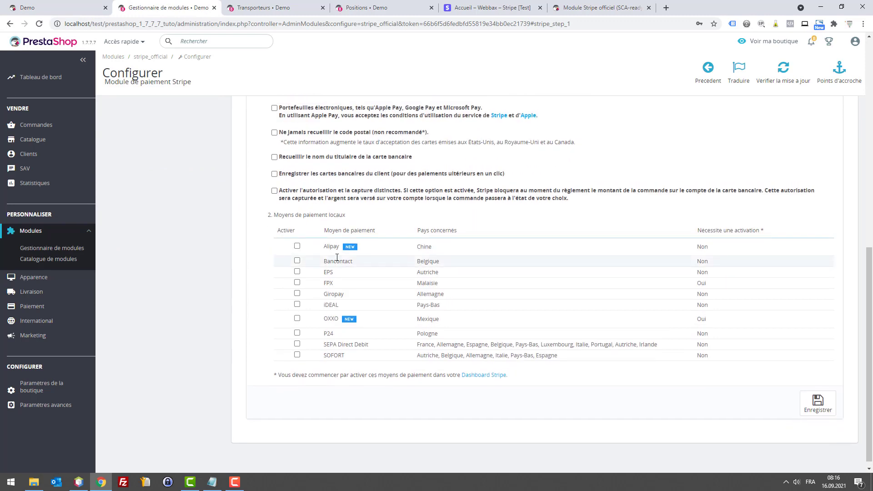
scroll(341, 251, "up", 7)
scroll(341, 252, "down", 4)
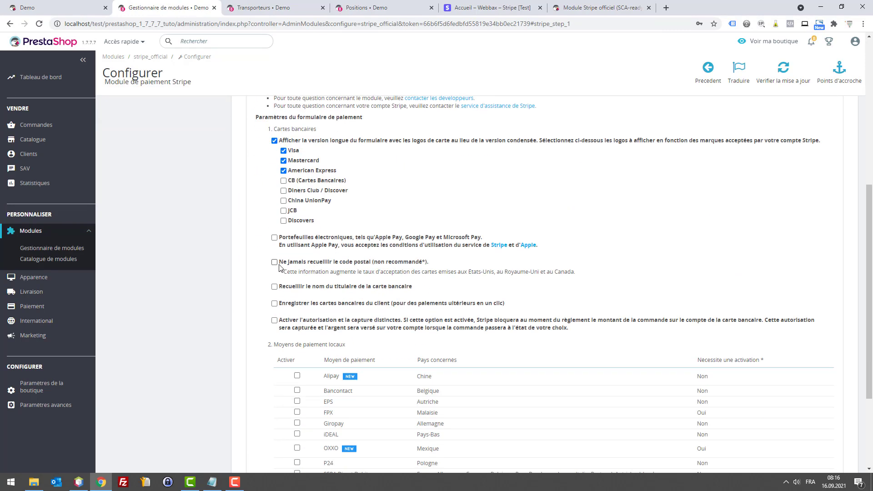
left_click_drag(429, 263, 377, 263)
left_click(275, 262)
scroll(364, 282, "down", 3)
left_click(817, 396)
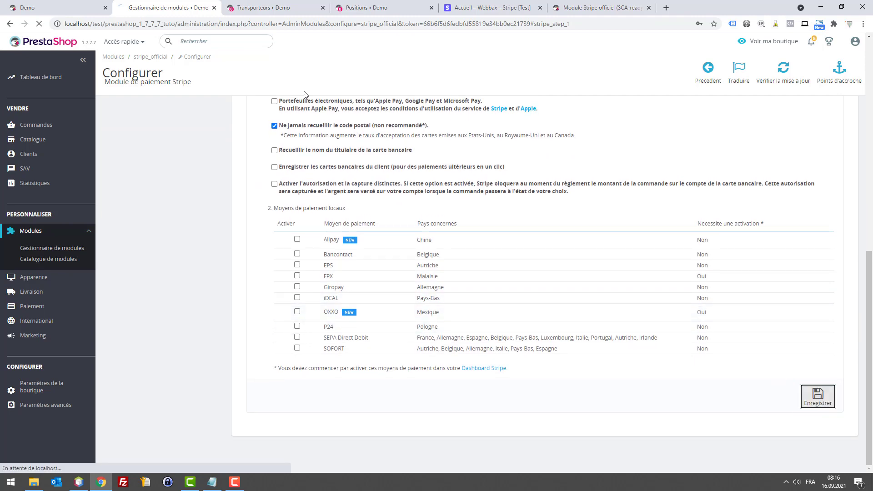
left_click(67, 5)
key("F5")
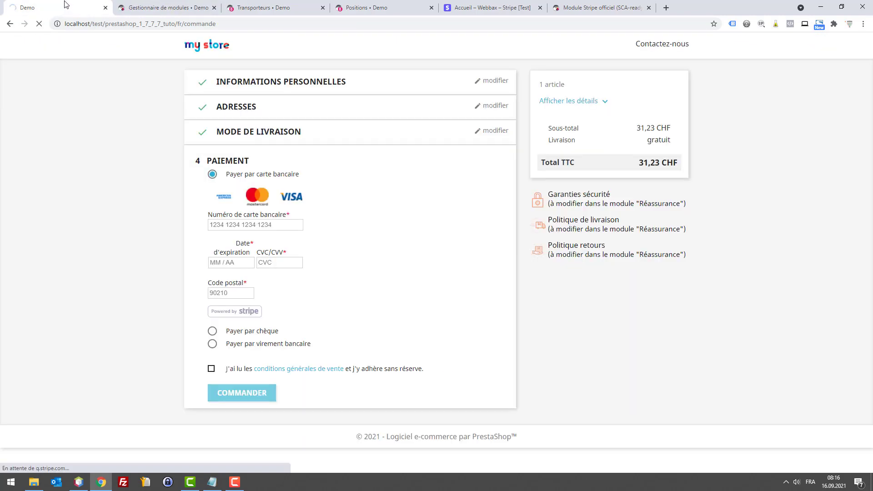
Step: Choose 'Payer par carte bancaire' at checkout to show the Stripe card form
left_click(213, 175)
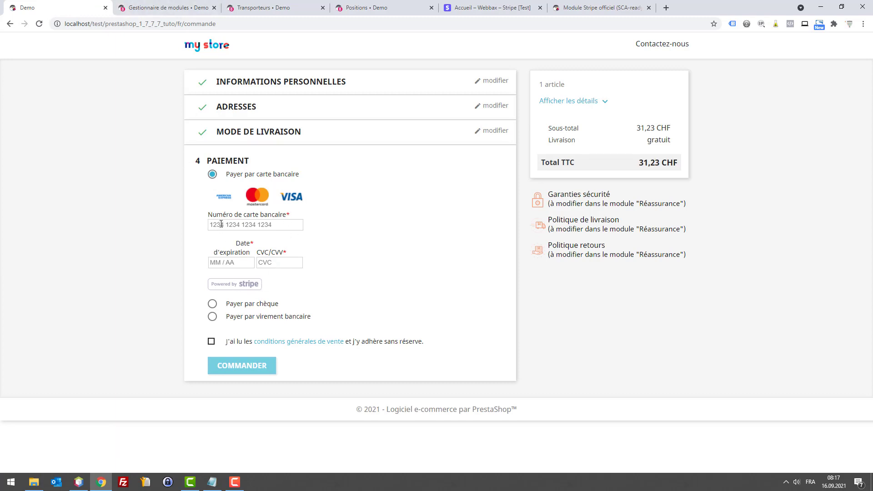
left_click(581, 4)
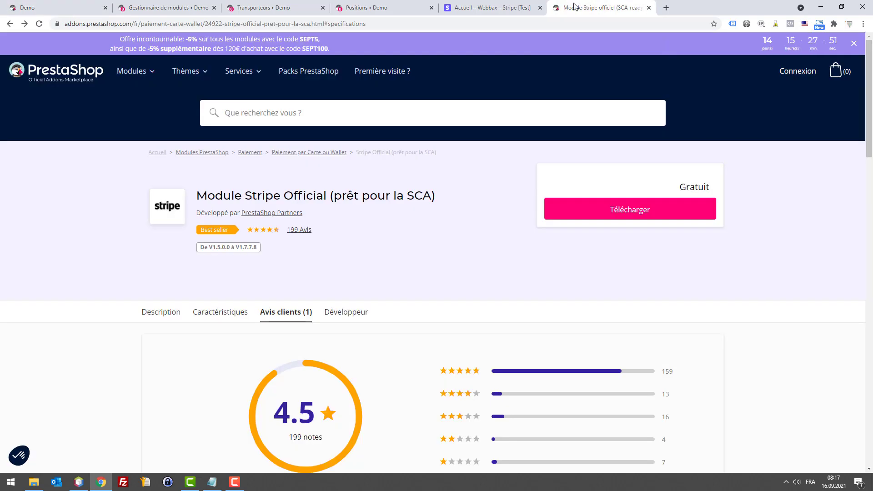
Step: Search 'stripe no test card' in a new tab and open Stripe's 'Test your integration' page
key("ctrl+t")
type("stripe n")
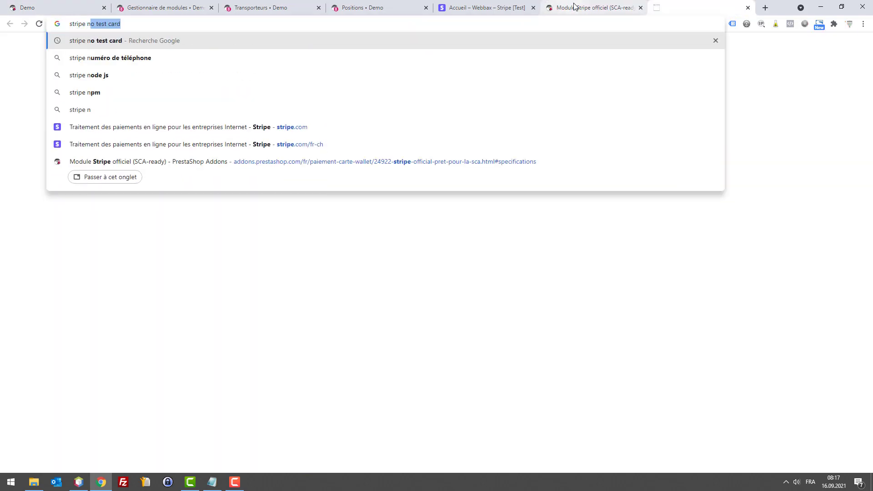
type("u")
key("BackSpace")
type("o c")
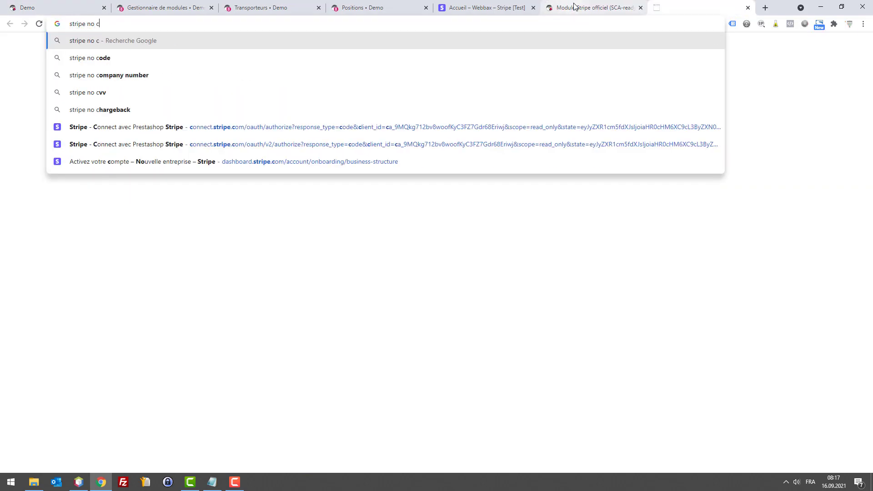
key("BackSpace")
type("tes")
key("Return")
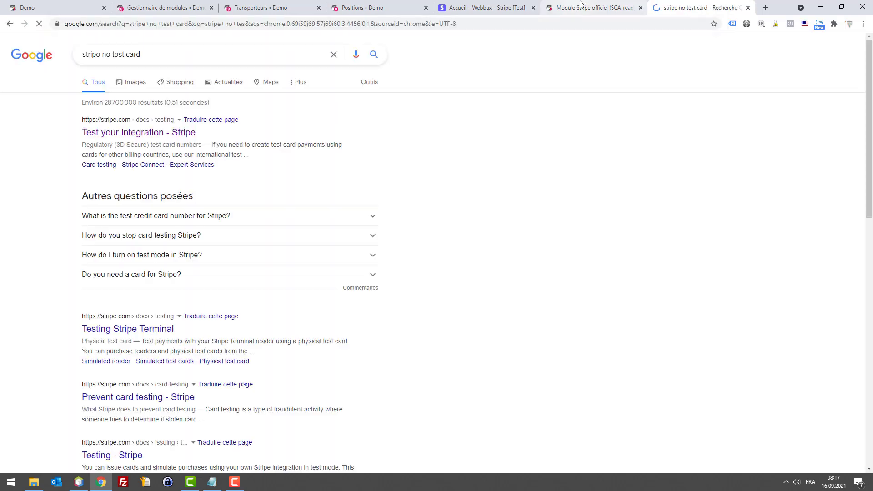
left_click(139, 136)
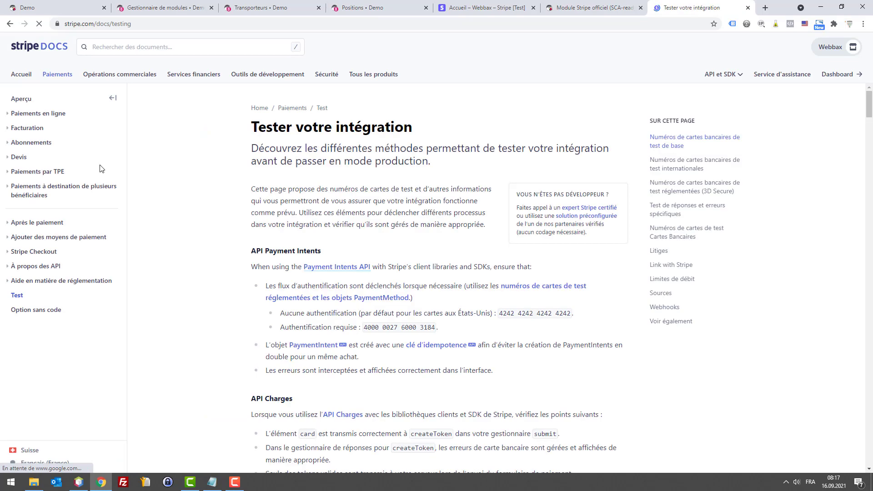
Step: Place the Stripe docs tab next to the shop tab and check the Visa card's CVC note
scroll(243, 179, "down", 15)
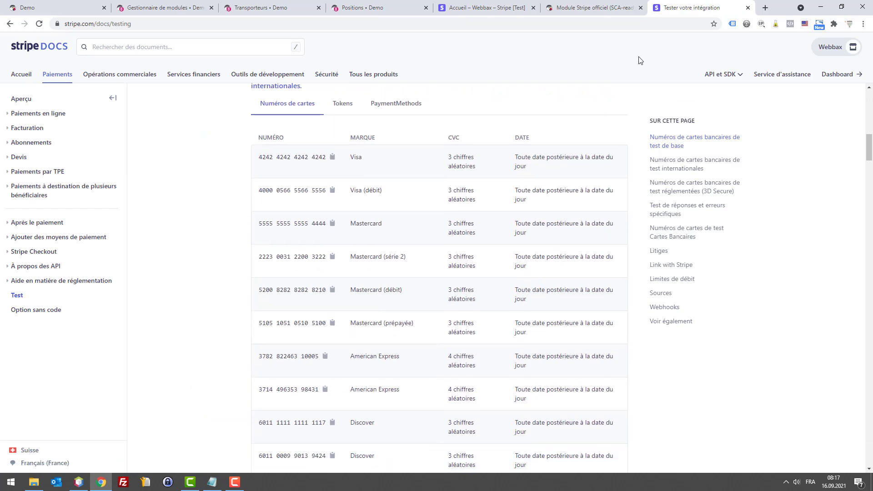
left_click_drag(699, 13, 162, 10)
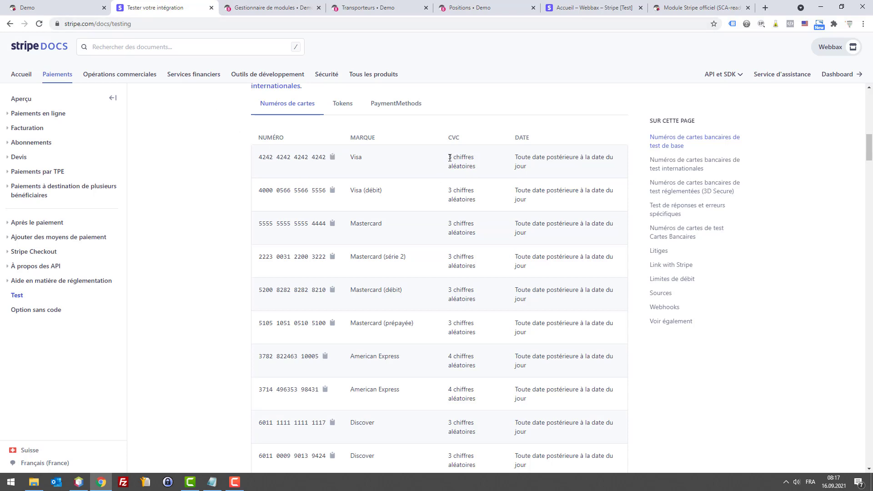
left_click_drag(454, 157, 479, 168)
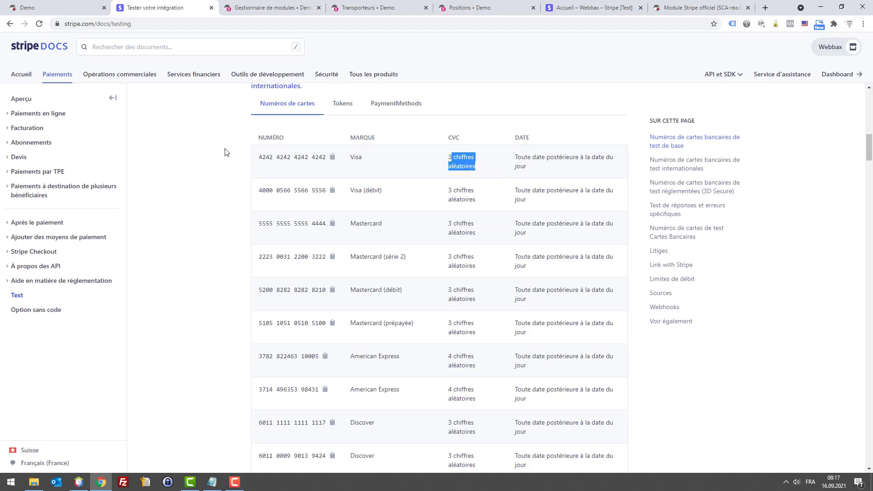
left_click(279, 152)
left_click(333, 156)
left_click(72, 8)
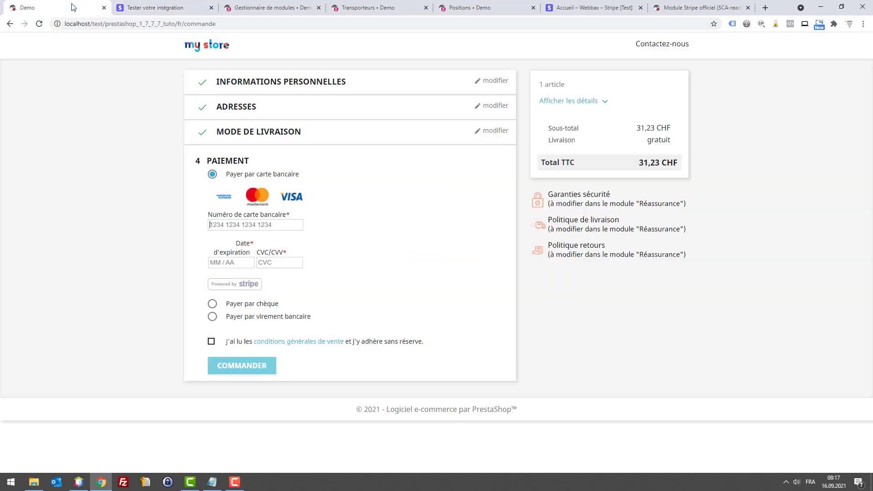
key("ctrl+v")
key("ctrl+a")
key("BackSpace")
key("ctrl+v")
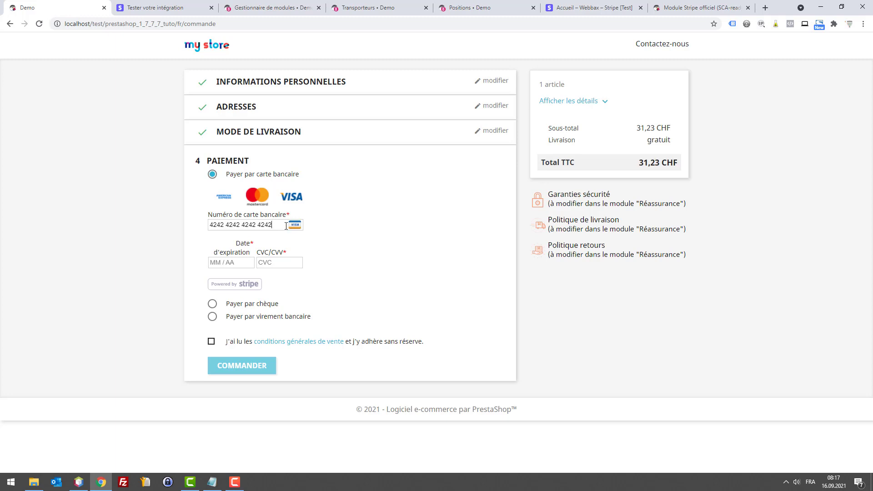
left_click(153, 10)
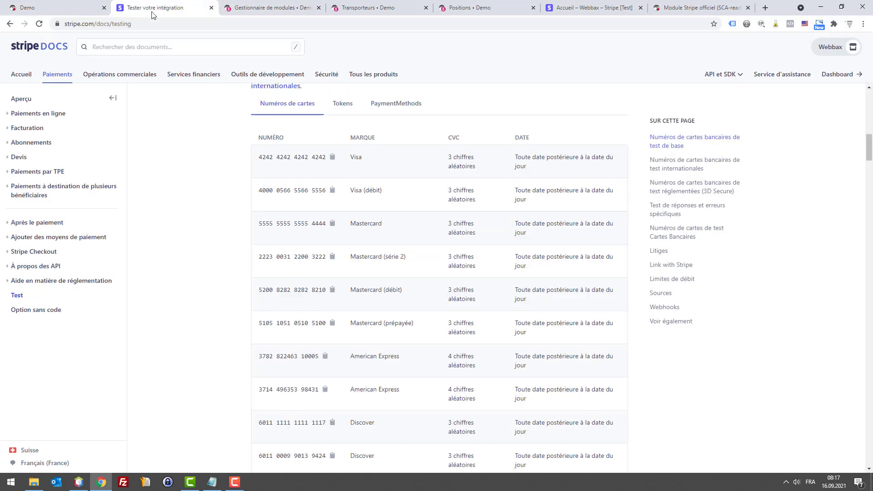
left_click(332, 223)
left_click(72, 5)
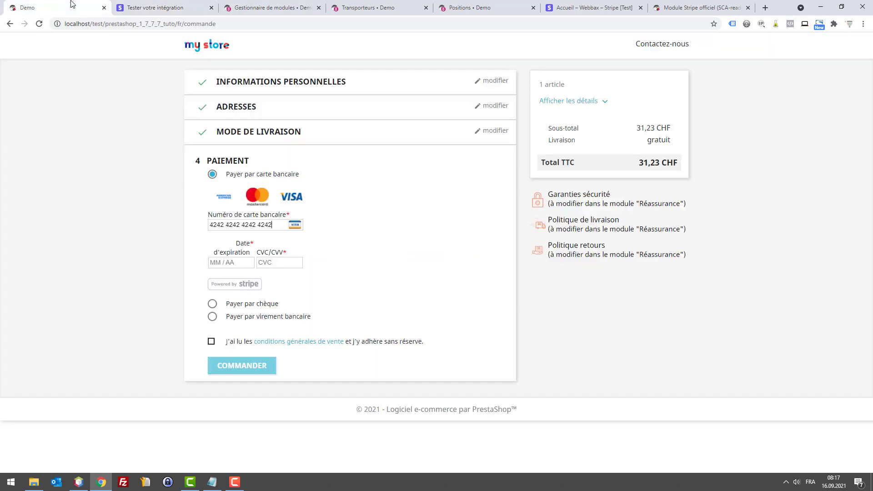
key("ctrl+a")
key("ctrl+v")
left_click(182, 7)
type("1")
key("BackSpace")
type("2")
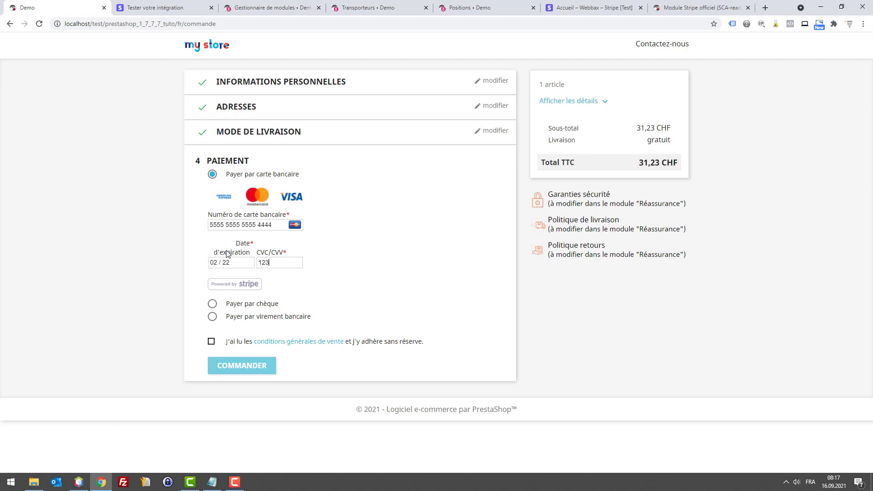
left_click(211, 342)
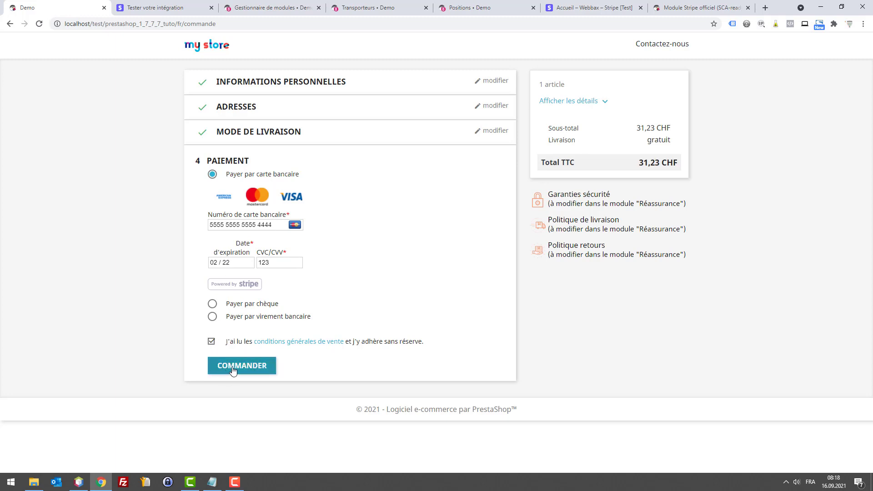
left_click(233, 370)
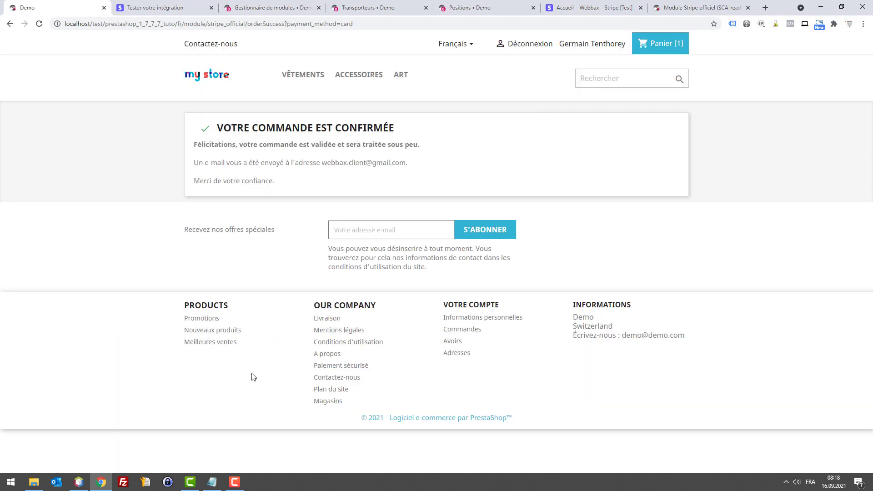
left_click(156, 4)
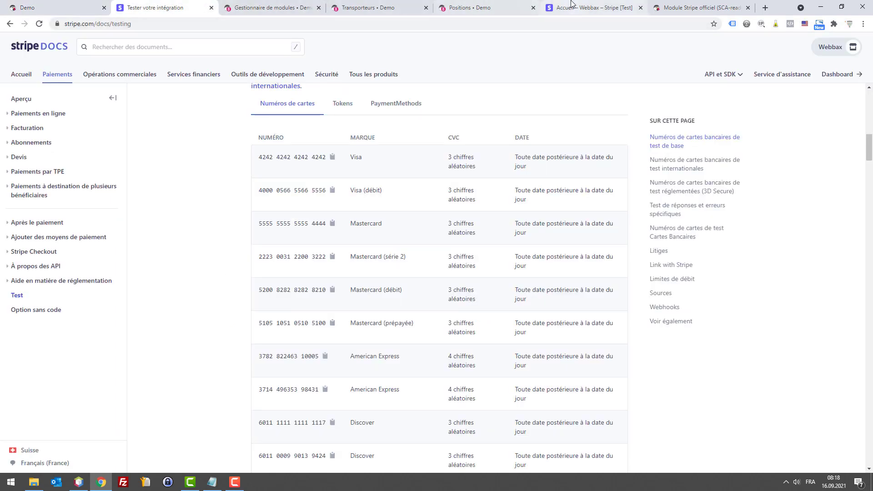
Step: Open the Stripe Dashboard payments list and switch between the successful and all-payments filters
left_click_drag(551, 7, 164, 7)
left_click(129, 63)
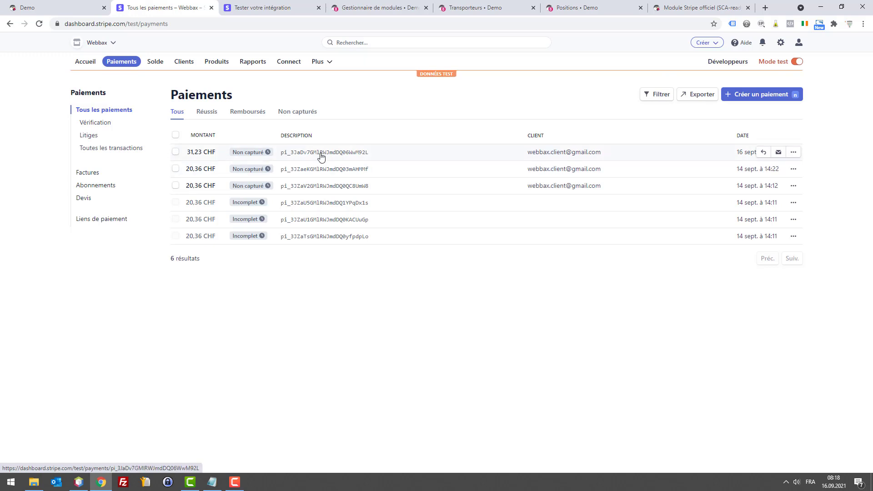
left_click(205, 112)
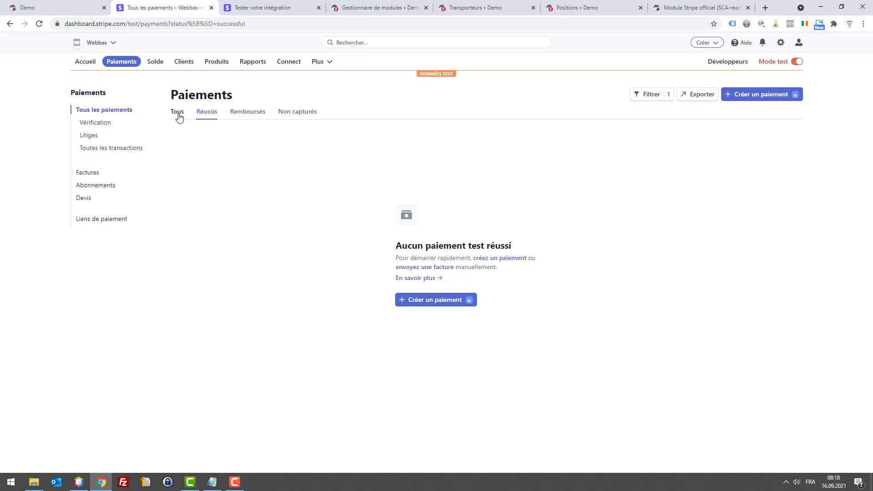
left_click(179, 117)
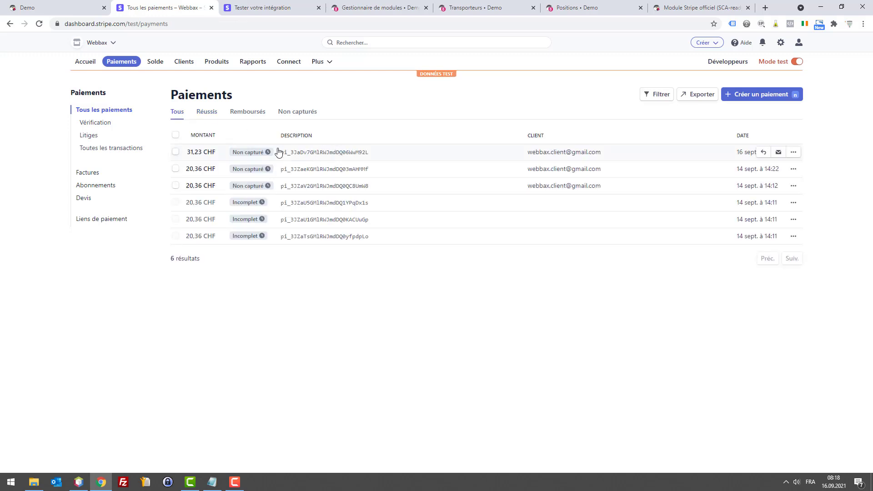
left_click(207, 114)
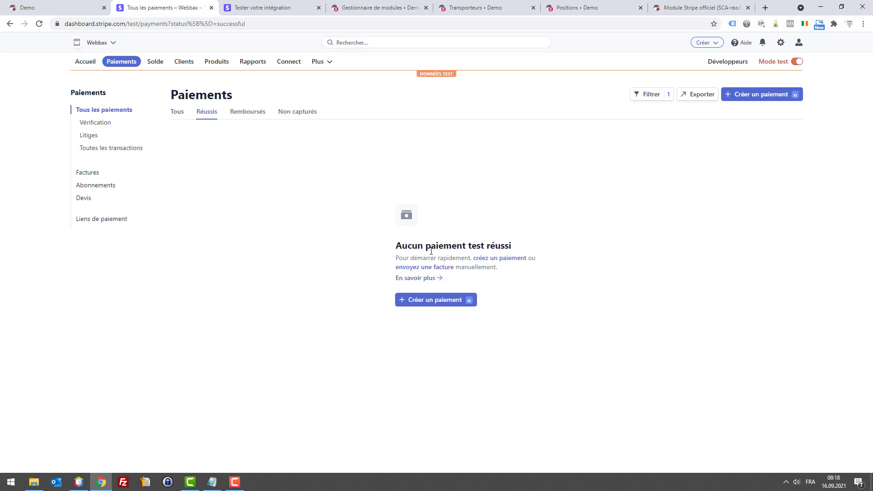
left_click_drag(431, 252, 463, 259)
left_click(173, 114)
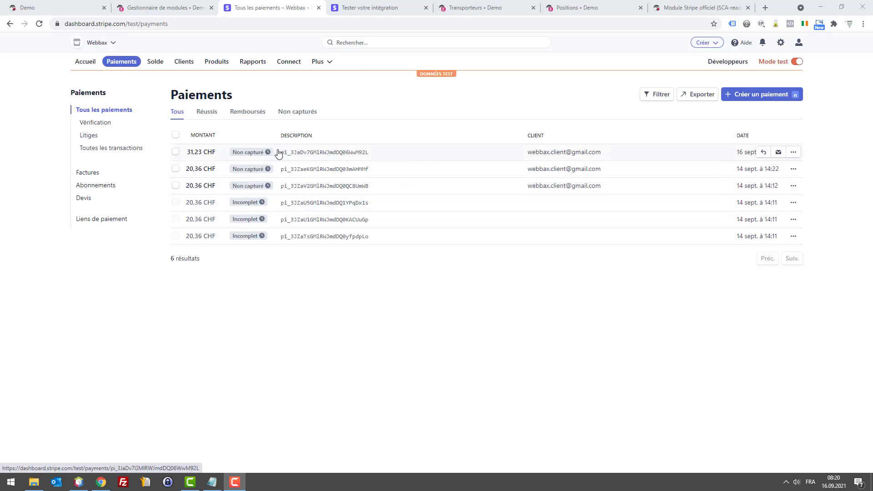
left_click(88, 111)
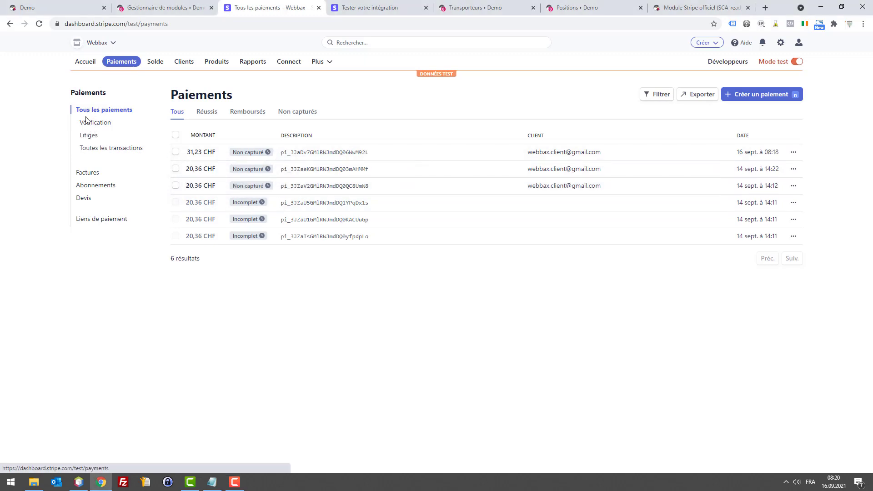
left_click(211, 115)
left_click(177, 116)
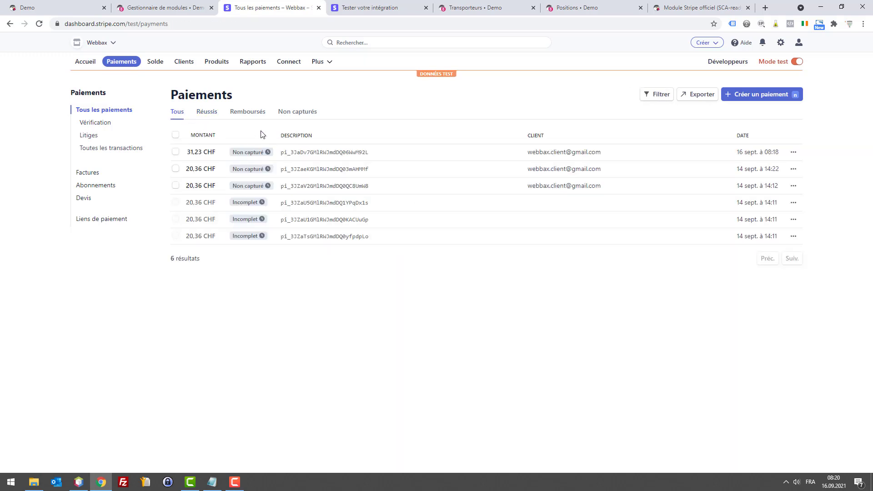
Step: Check the PrestaShop Stripe module, then turn on 'Mode test' in the Stripe Dashboard
left_click(151, 5)
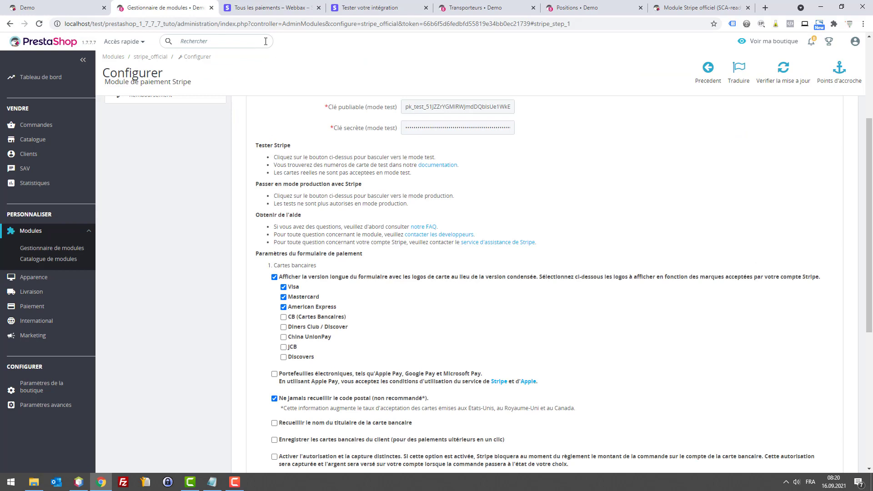
left_click(259, 5)
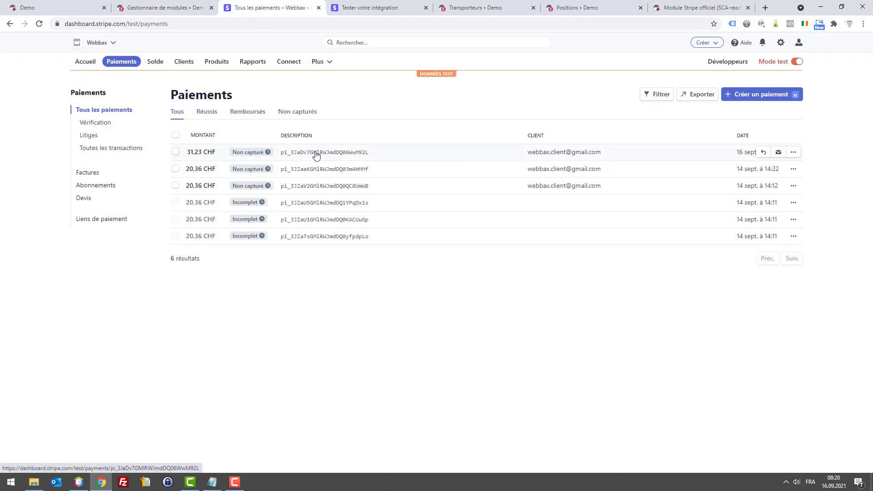
left_click(796, 62)
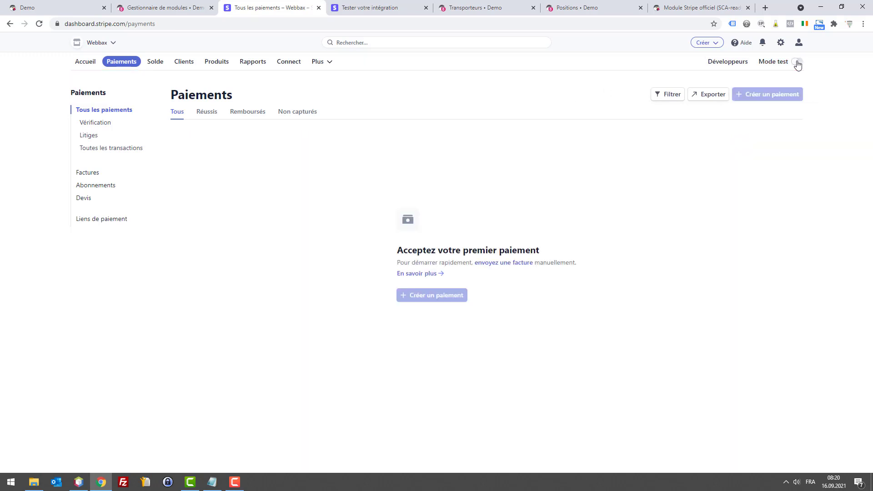
left_click(799, 63)
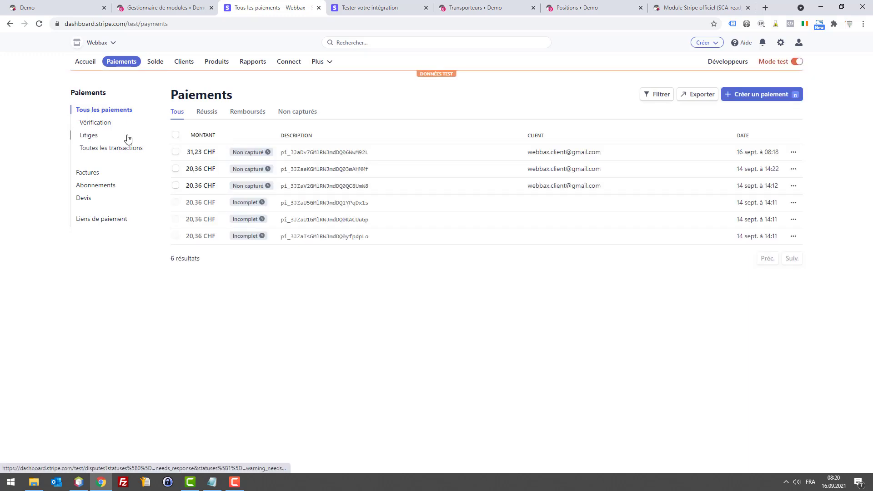
Step: Open the 31,23 CHF payment and read through its details
left_click(317, 157)
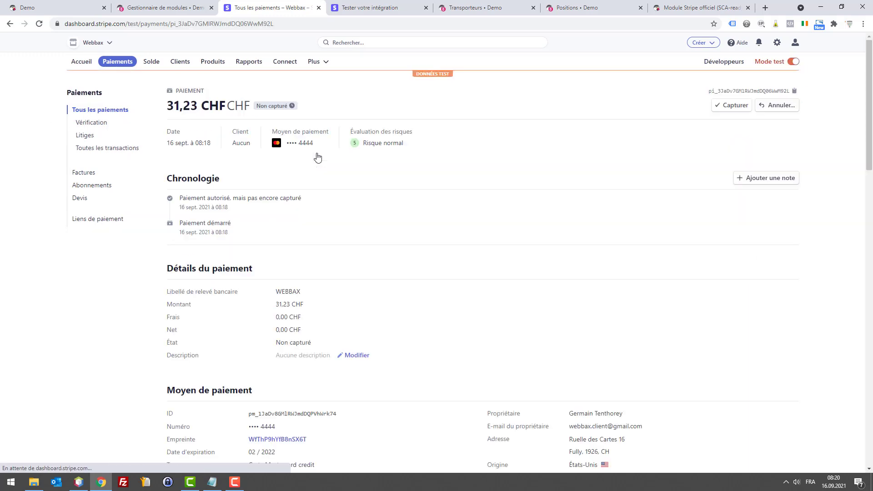
scroll(306, 170, "down", 8)
scroll(306, 172, "up", 8)
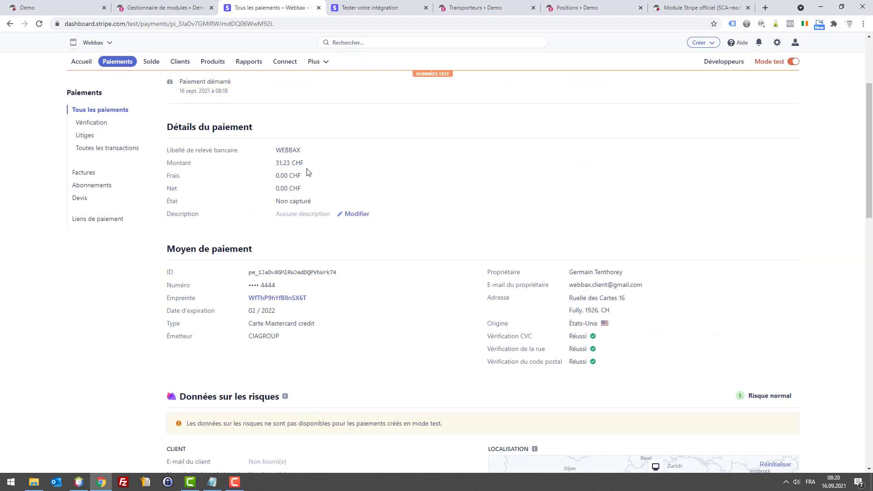
scroll(326, 184, "down", 5)
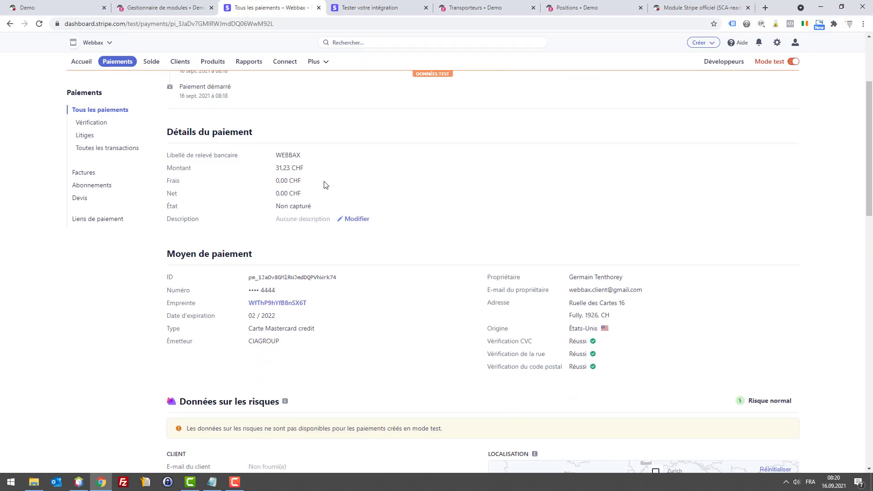
scroll(355, 205, "down", 5)
scroll(391, 213, "up", 6)
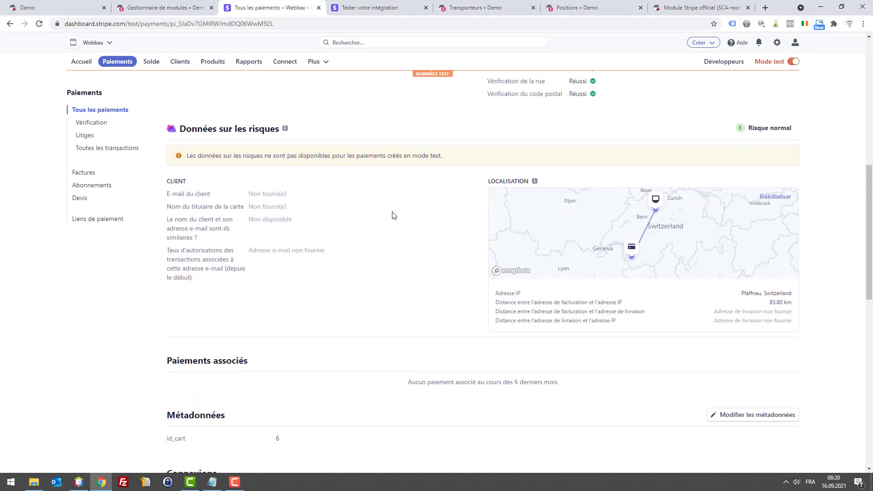
scroll(385, 214, "up", 1)
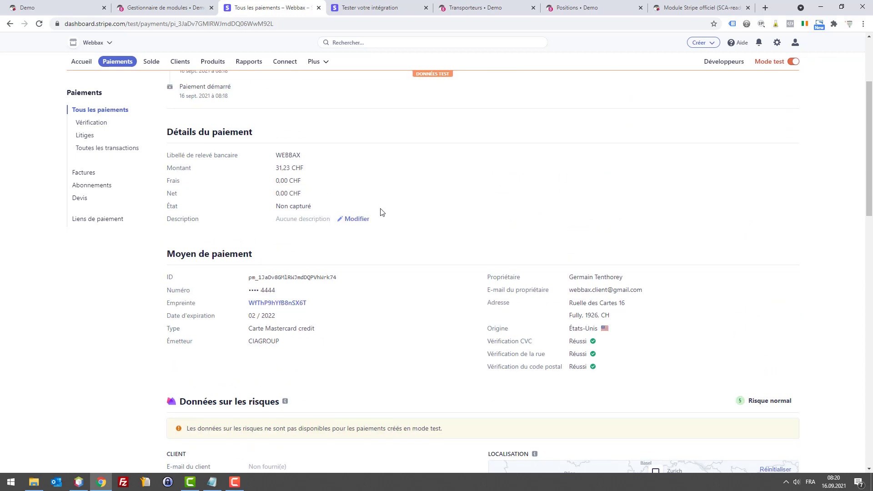
scroll(373, 214, "down", 3)
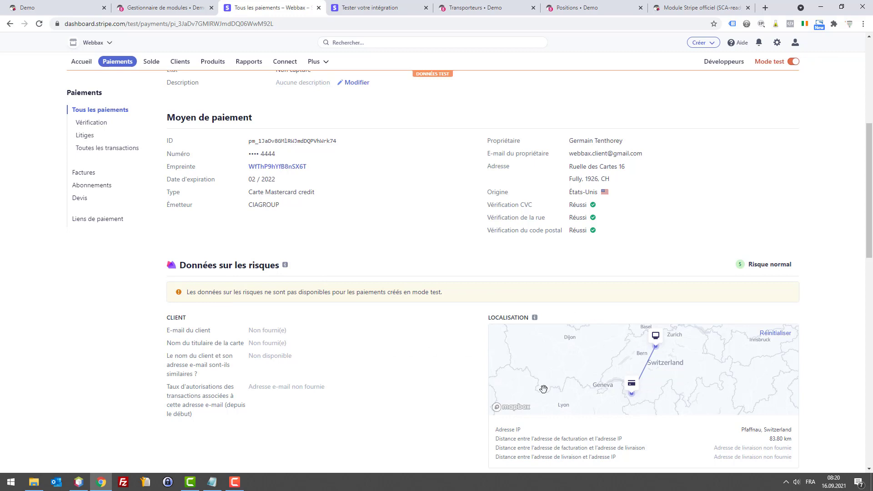
scroll(638, 372, "down", 2)
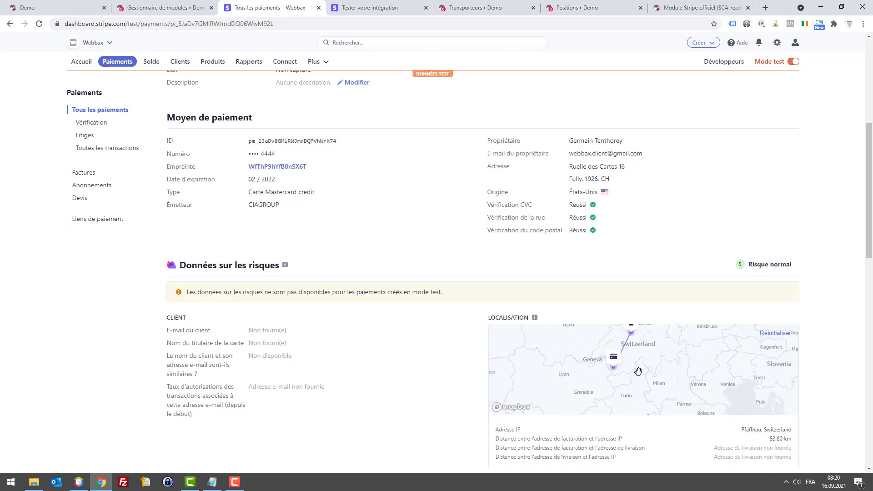
scroll(638, 372, "up", 3)
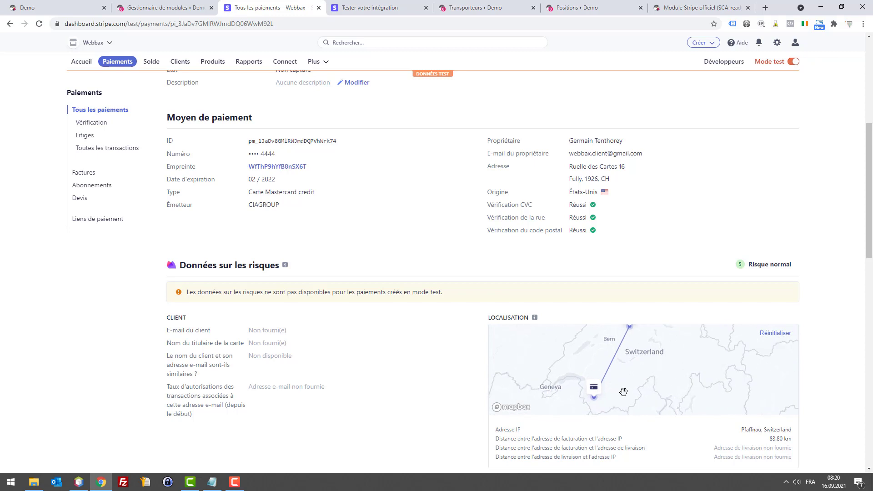
scroll(624, 392, "up", 1)
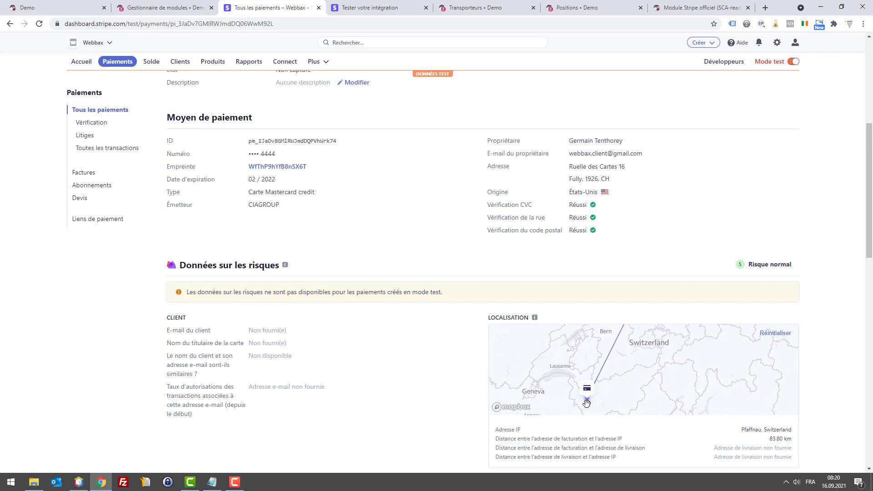
Step: Recentre the Localisation map, then return to all payments and the PrestaShop Stripe module settings
left_click(587, 401)
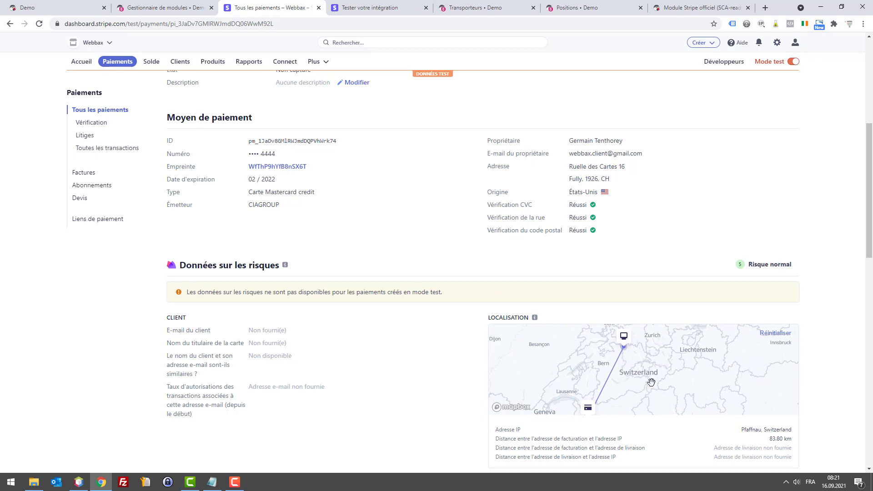
scroll(643, 369, "down", 3)
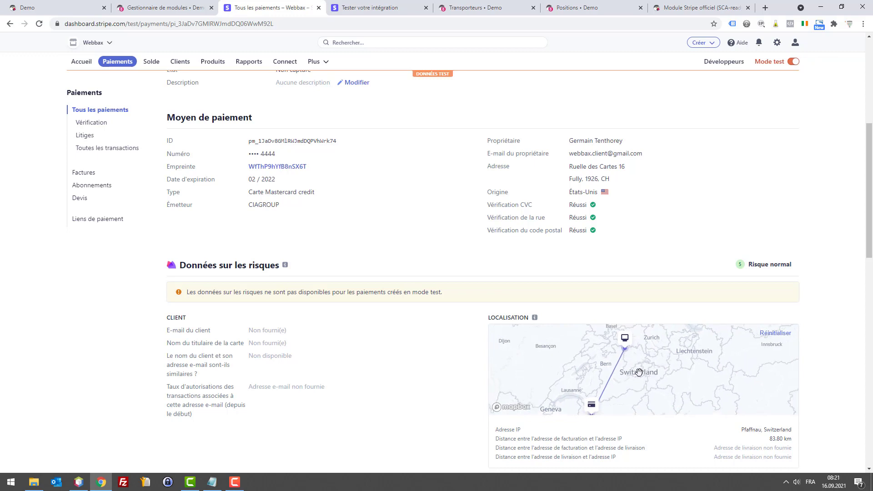
scroll(611, 391, "down", 3)
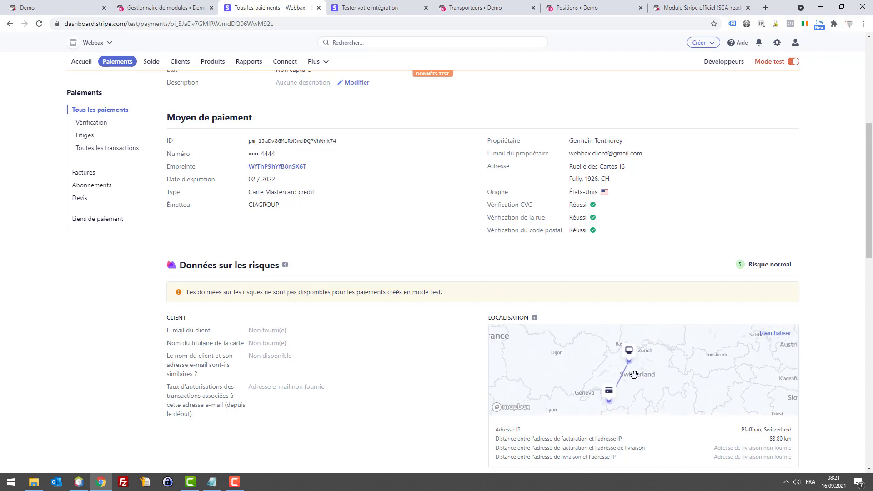
scroll(806, 382, "down", 3)
scroll(745, 357, "up", 3)
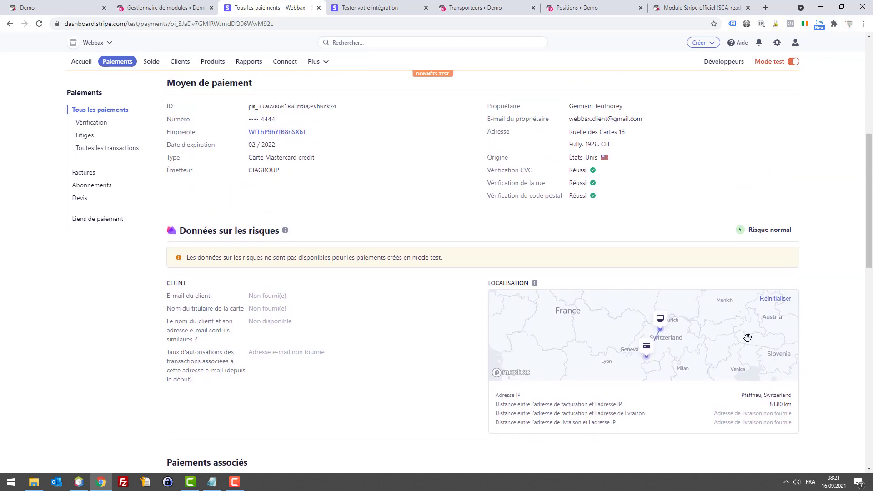
scroll(674, 368, "up", 5)
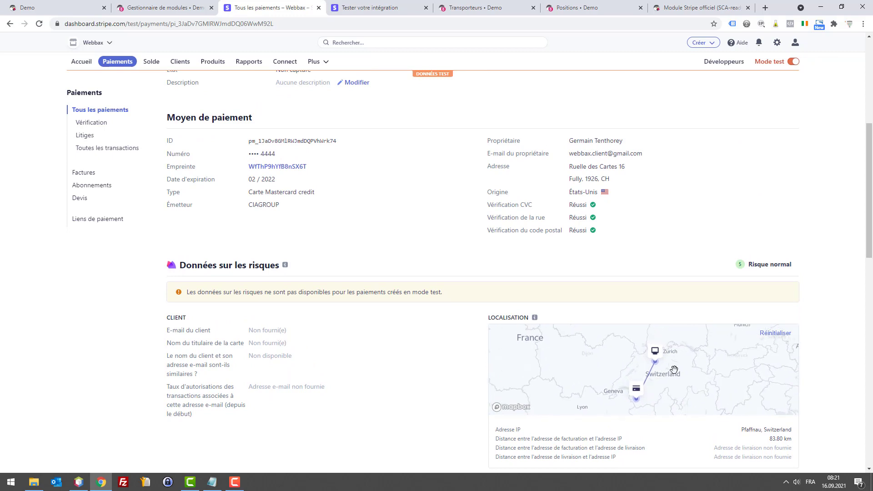
scroll(651, 360, "down", 3)
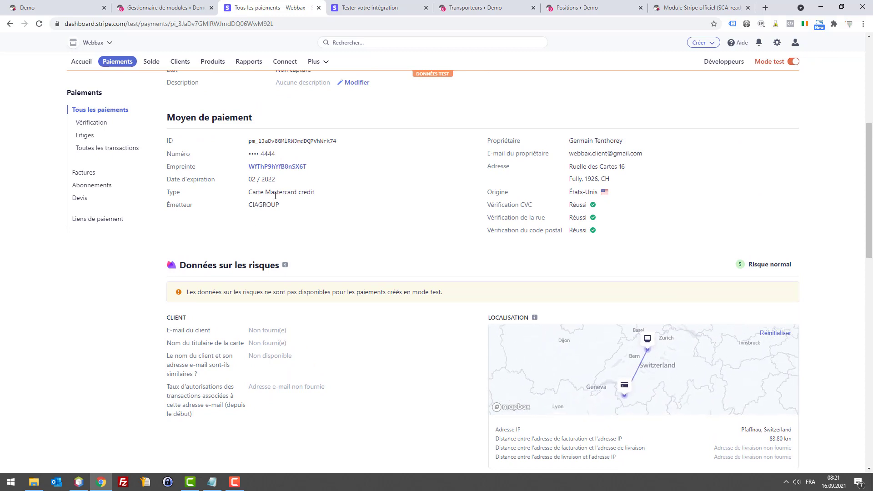
scroll(209, 159, "up", 1)
scroll(262, 137, "up", 5)
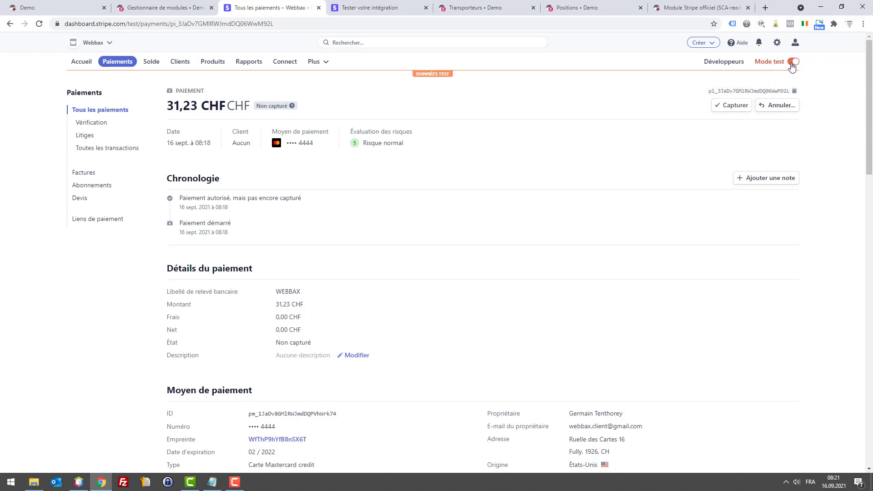
left_click(96, 114)
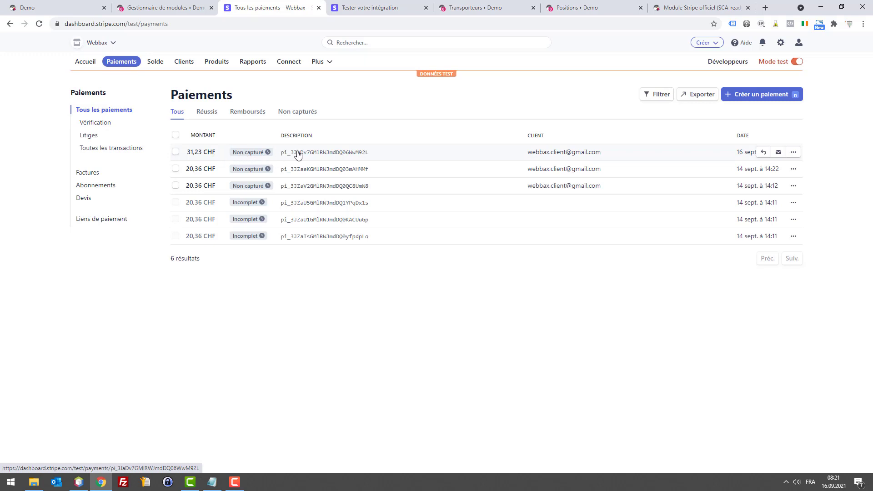
left_click(146, 5)
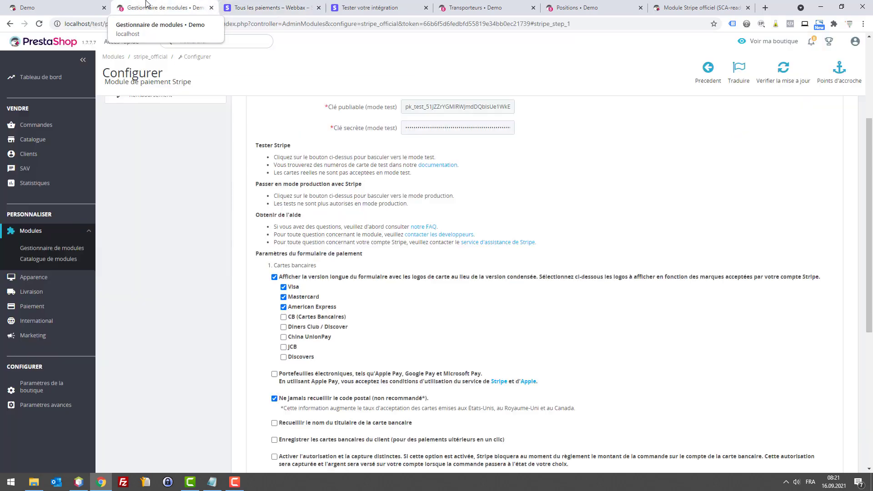
scroll(317, 132, "up", 4)
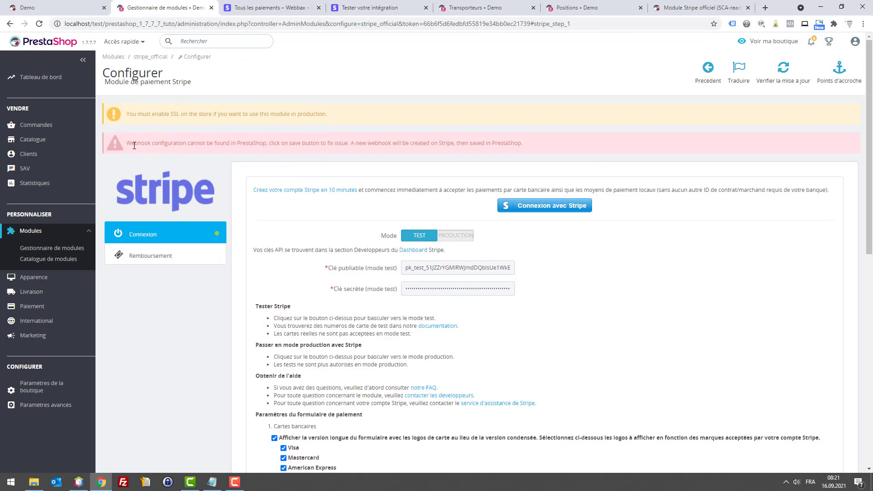
mouse_move(135, 142)
left_mouse_down()
mouse_move(260, 142)
mouse_move(139, 136)
left_mouse_up()
left_click(262, 143)
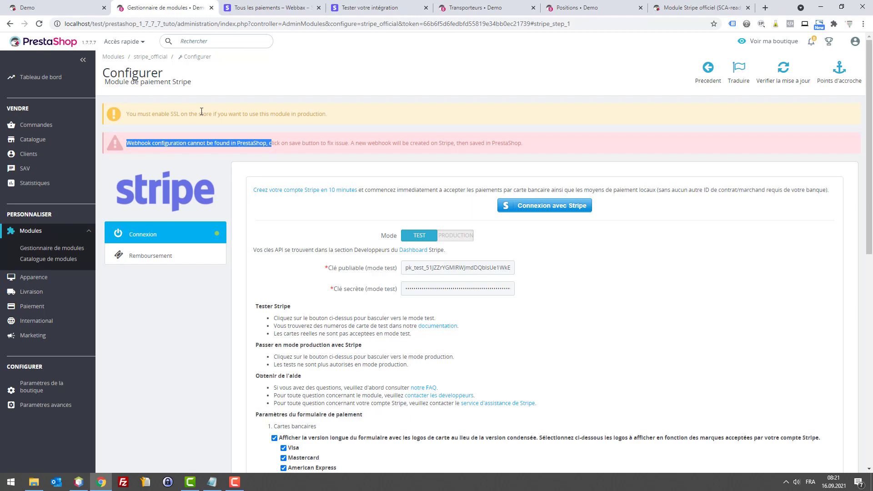
Step: Switch to the Stripe dashboard's Payments list showing the six test payments
left_click(242, 6)
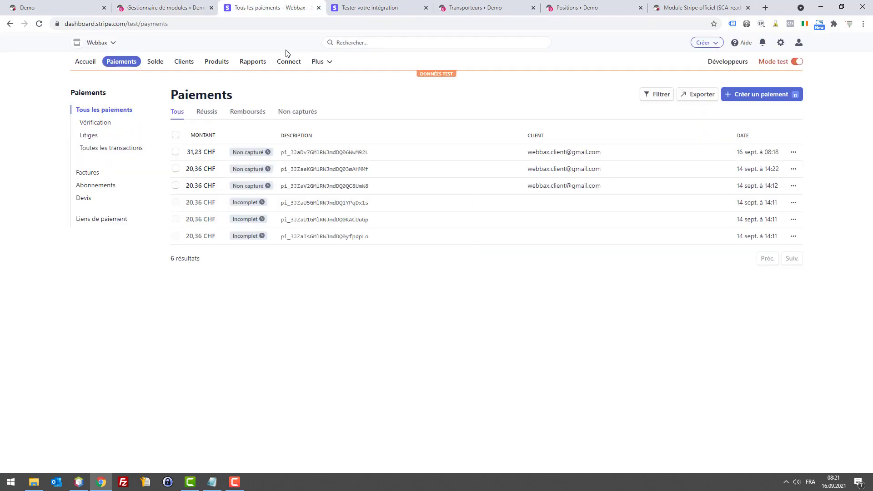
Step: Open the 31,23 CHF payment, then glance at the verification and disputes pages before returning to all payments
left_click(326, 152)
scroll(457, 217, "down", 7)
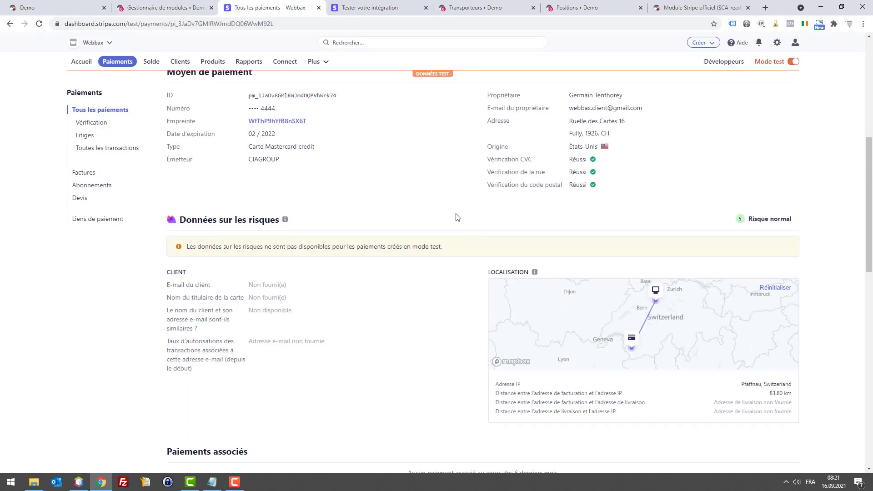
scroll(432, 207, "down", 7)
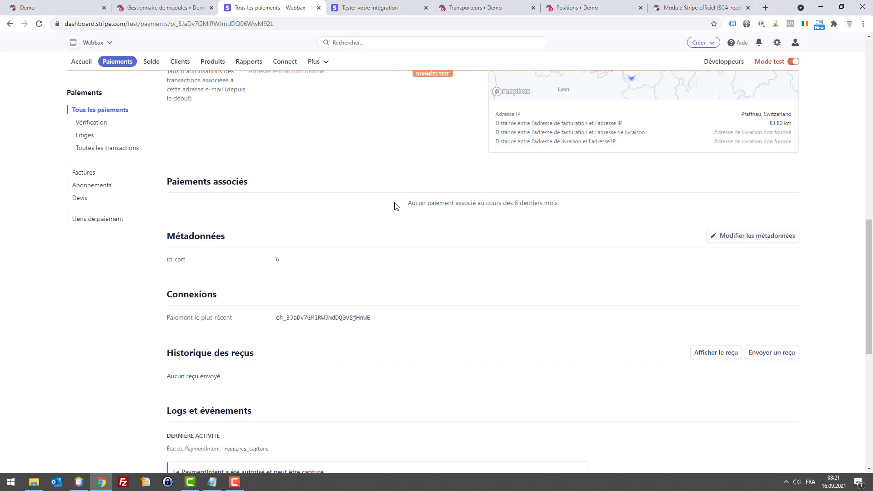
scroll(394, 205, "up", 11)
scroll(186, 132, "up", 3)
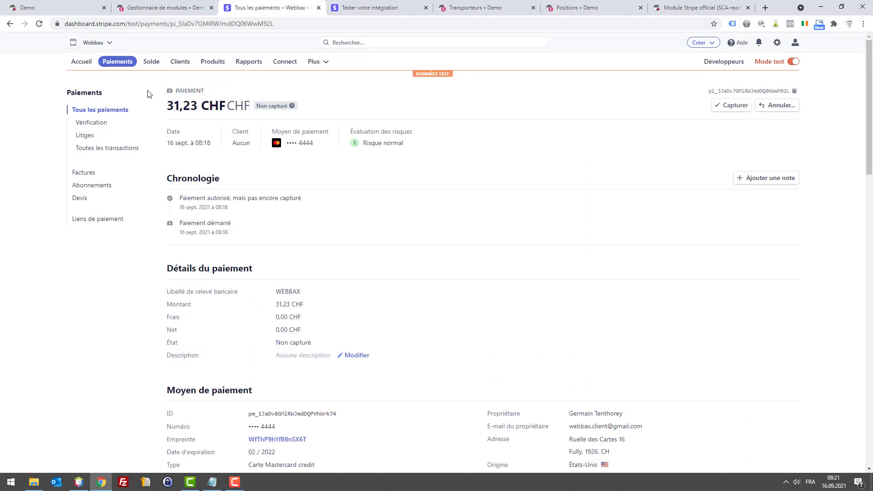
left_click(89, 122)
left_click(86, 134)
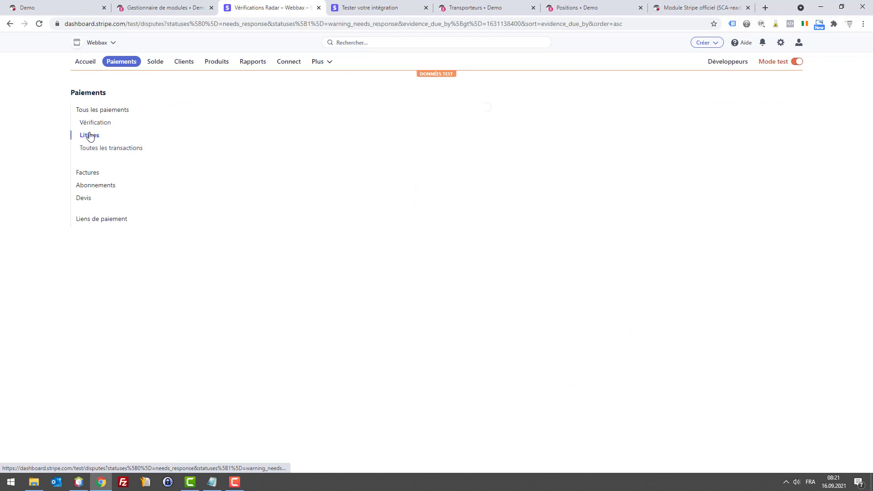
left_click(90, 111)
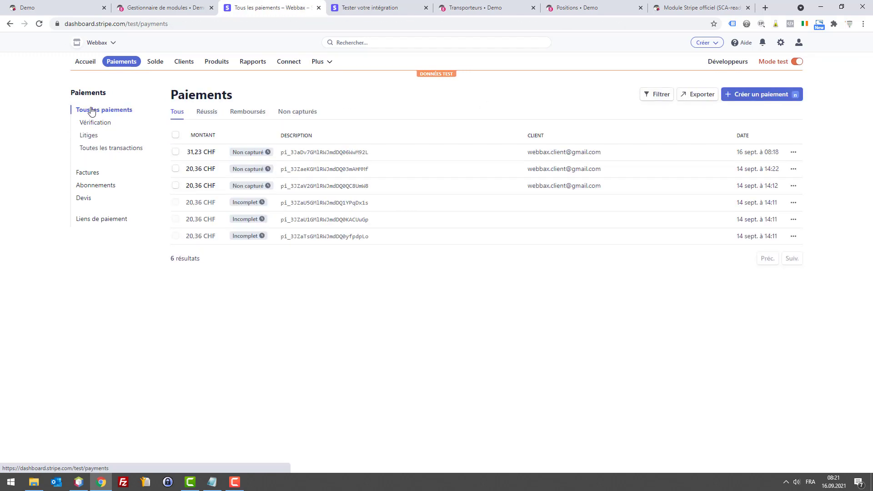
Step: Reopen the 31,23 CHF payment and inspect its amount_capturable and charge.succeeded events awaiting a webhook response
left_click(339, 153)
scroll(342, 177, "down", 5)
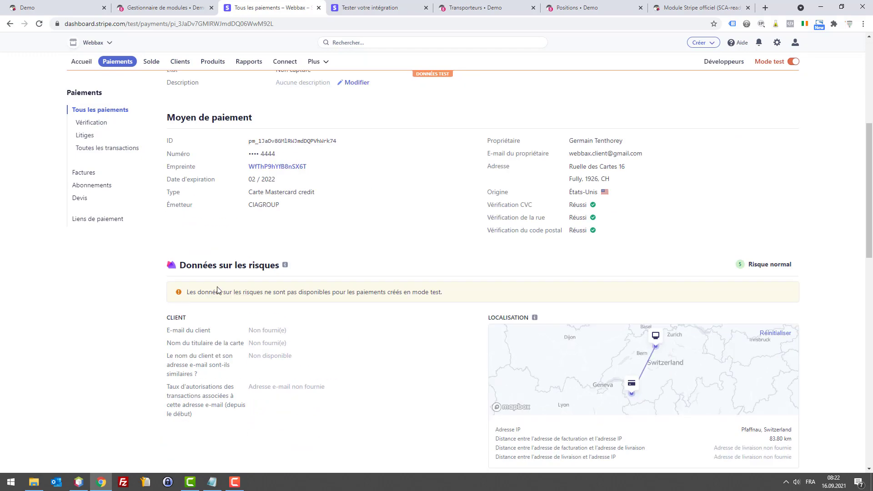
scroll(286, 278, "down", 12)
scroll(287, 277, "up", 5)
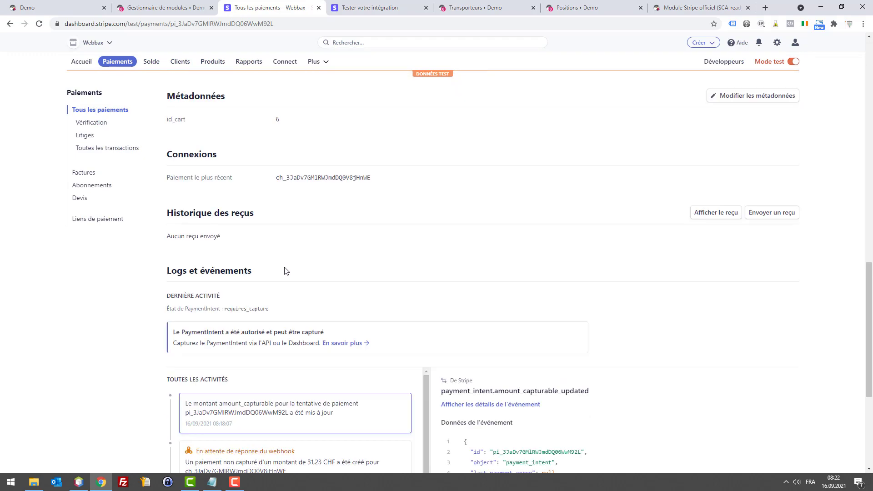
scroll(245, 271, "down", 3)
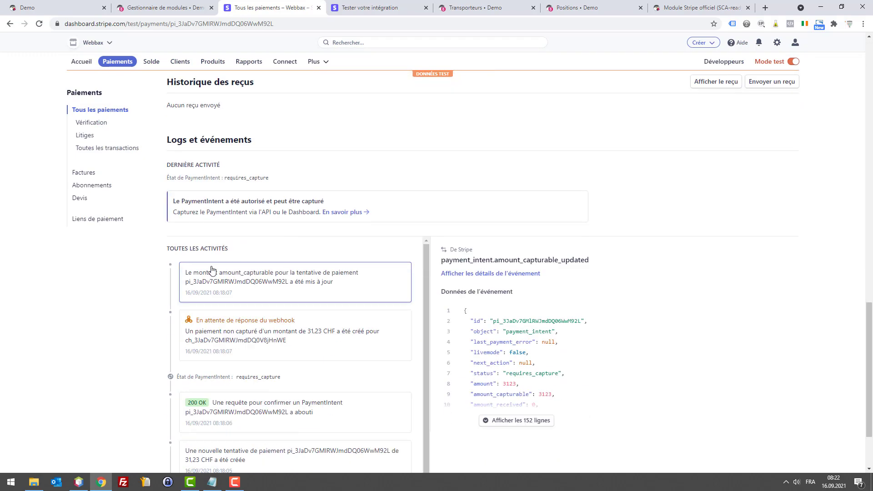
left_click(203, 335)
left_click(232, 291)
scroll(313, 333, "down", 1)
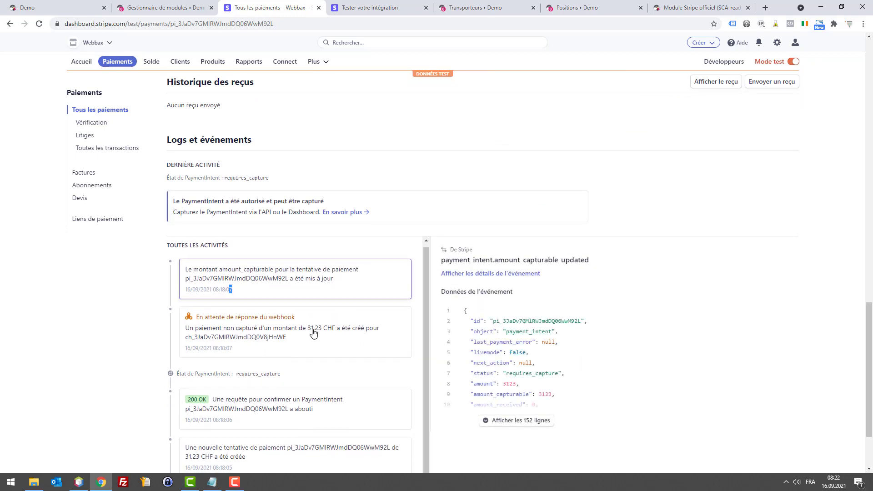
left_click(311, 336)
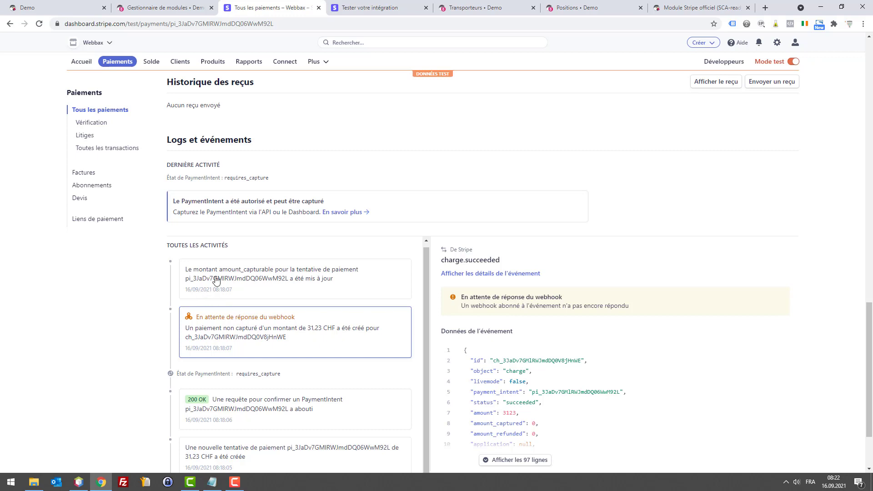
scroll(484, 289, "down", 2)
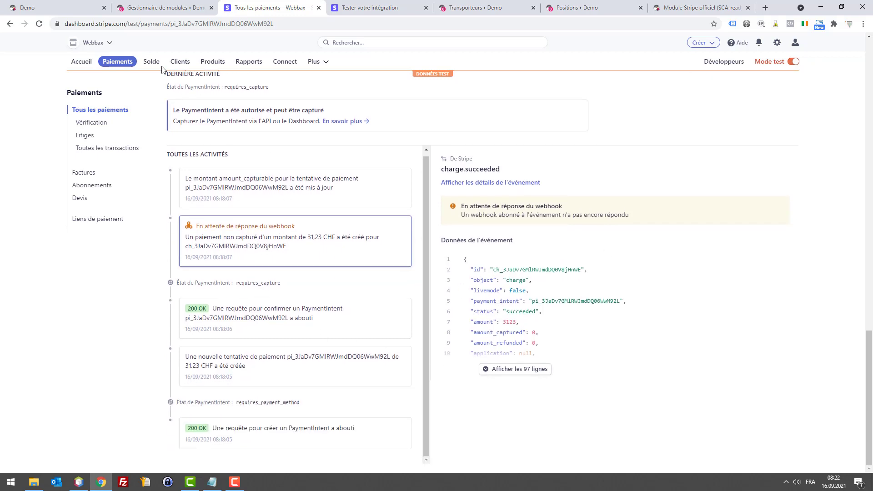
left_click(164, 8)
Step: Highlight the webhook warning in PrestaShop and compare it with the order confirmation and Stripe payment details
left_click(281, 142)
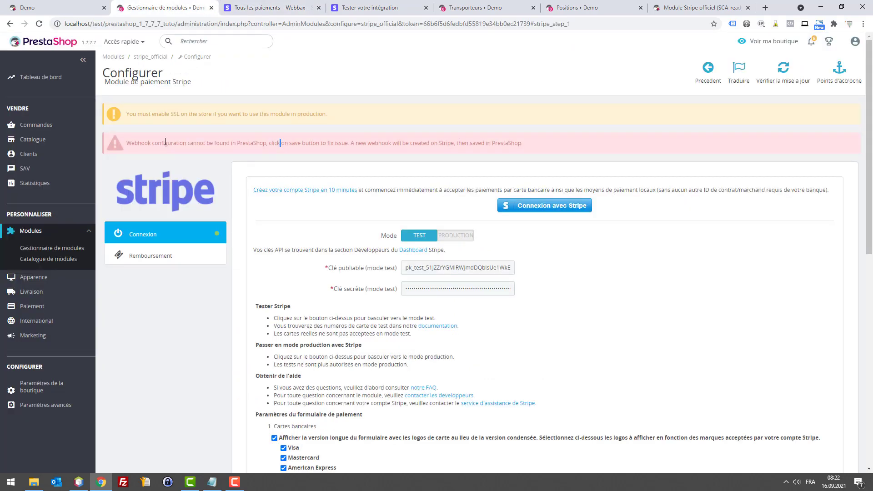
left_click_drag(137, 143, 263, 142)
left_click(230, 5)
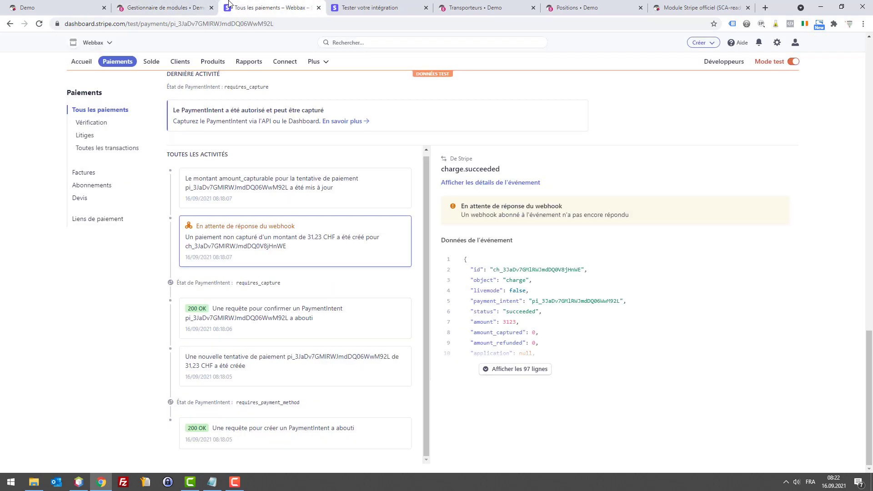
left_click(45, 6)
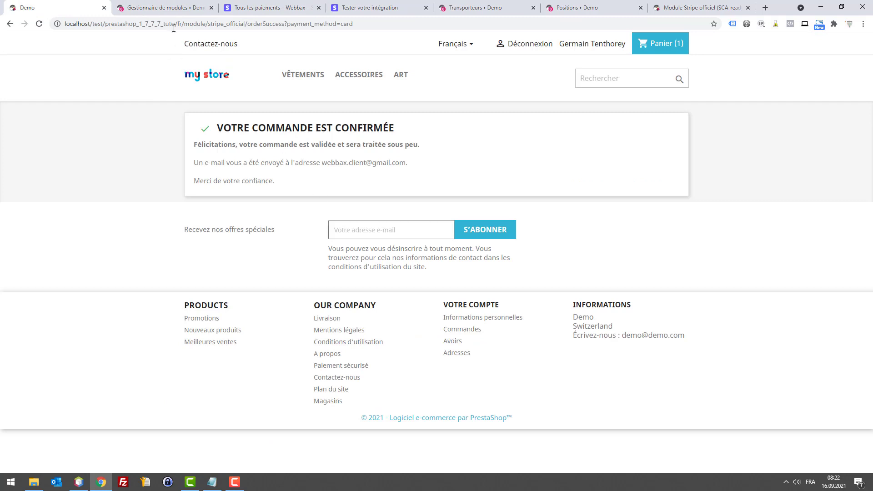
left_click(168, 8)
left_click(249, 8)
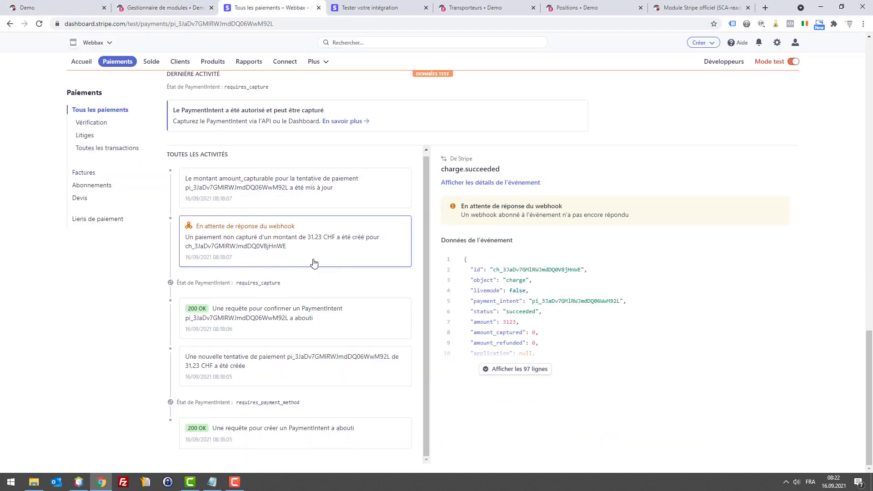
Step: Check the Stripe balance, filter payments to Réussis and back to Tous, then return to PrestaShop
scroll(314, 248, "up", 6)
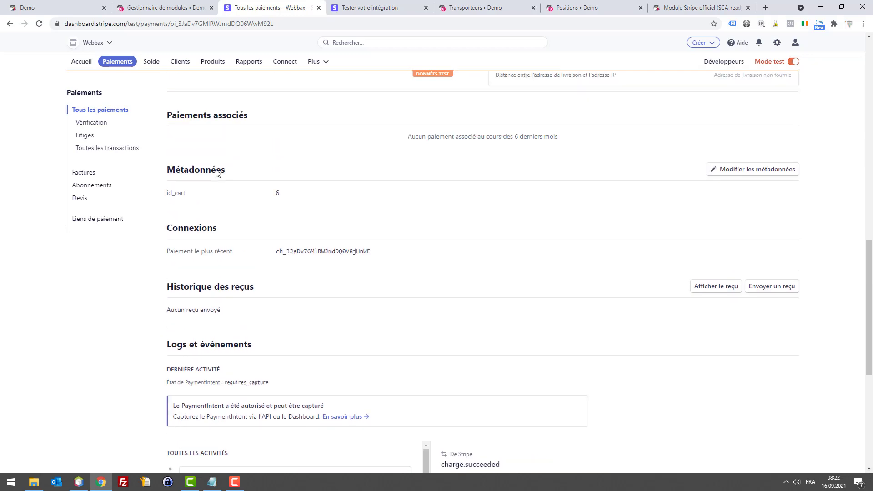
scroll(217, 174, "up", 5)
scroll(209, 157, "up", 6)
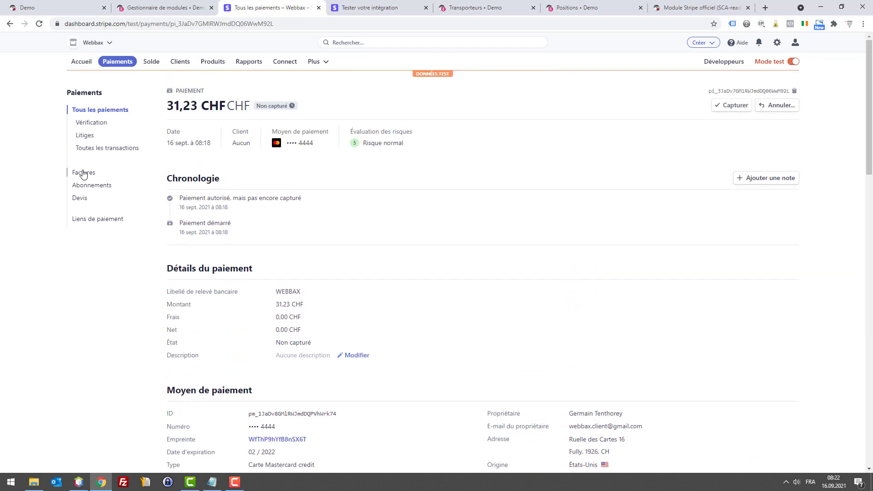
left_click(147, 64)
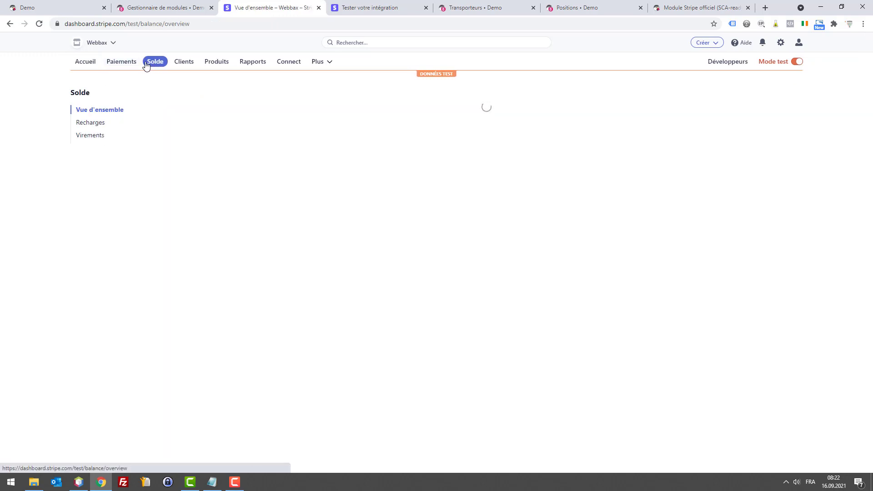
left_click(119, 62)
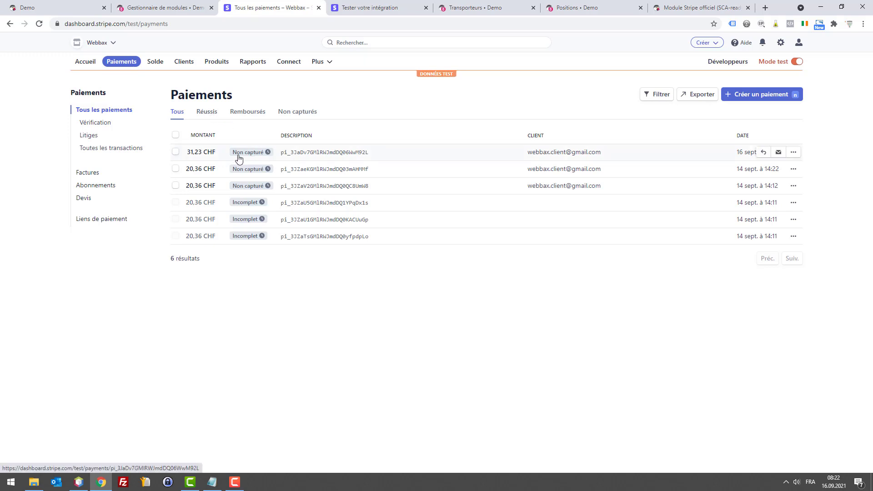
left_click(206, 112)
left_click(178, 112)
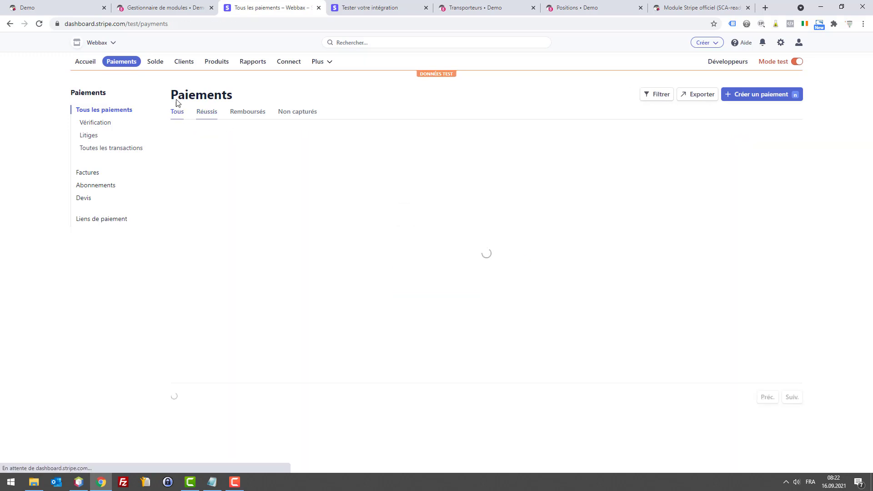
key("ctrl+shift+Tab")
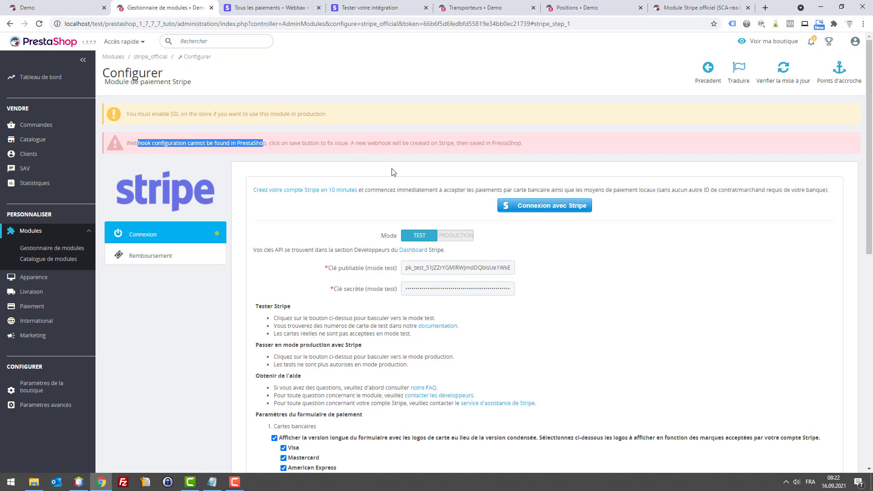
Step: Select the webhook configuration warning text on the Stripe module page, checking the Stripe payments list in between
left_click(319, 136)
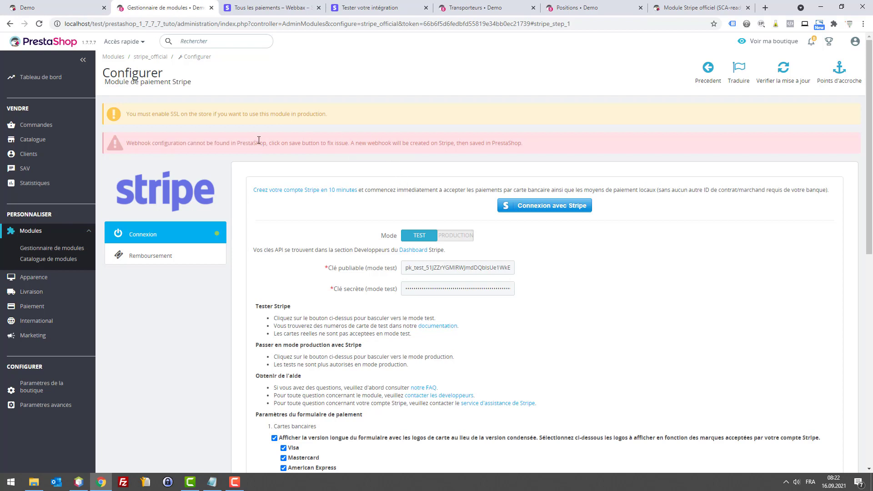
left_click_drag(174, 143, 257, 143)
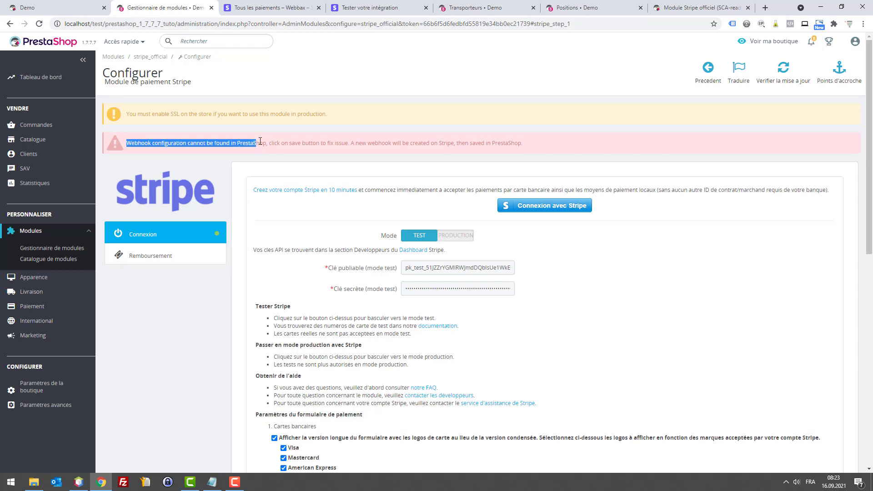
left_click(268, 143)
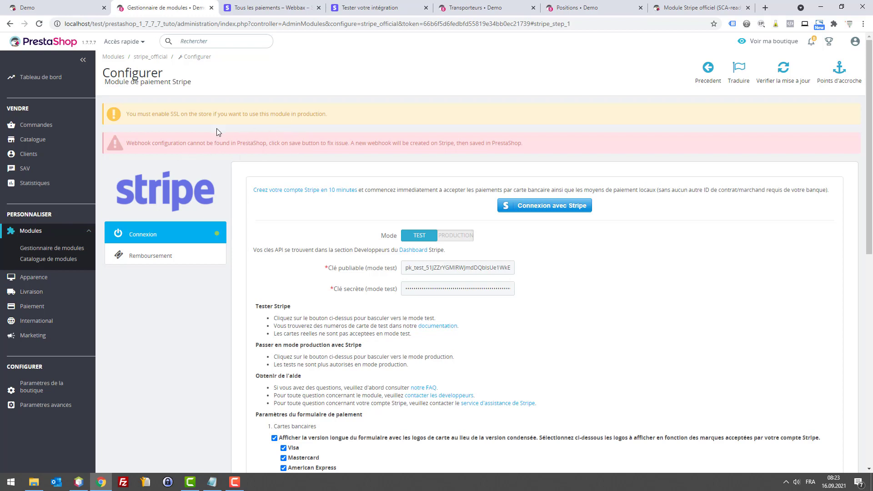
left_click_drag(127, 143, 526, 147)
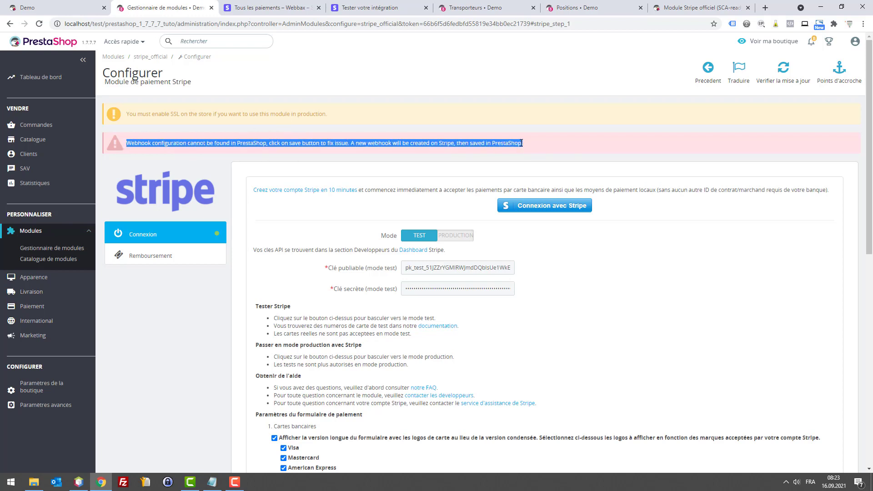
left_click(552, 147)
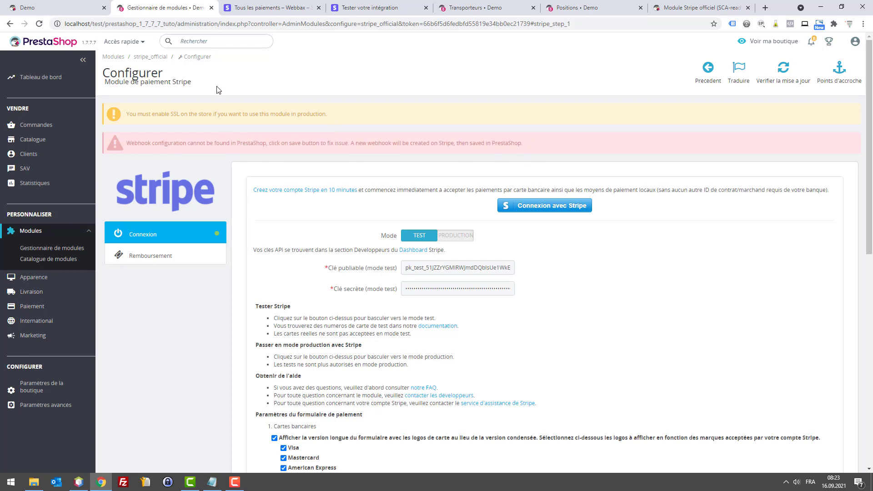
left_click(245, 8)
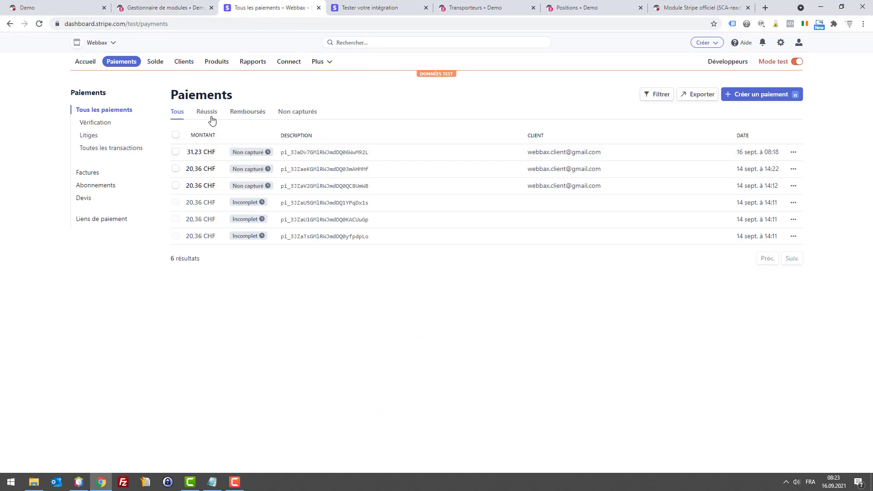
left_click(165, 7)
left_click_drag(127, 144, 347, 145)
left_click(258, 7)
left_click(156, 8)
left_click(183, 144)
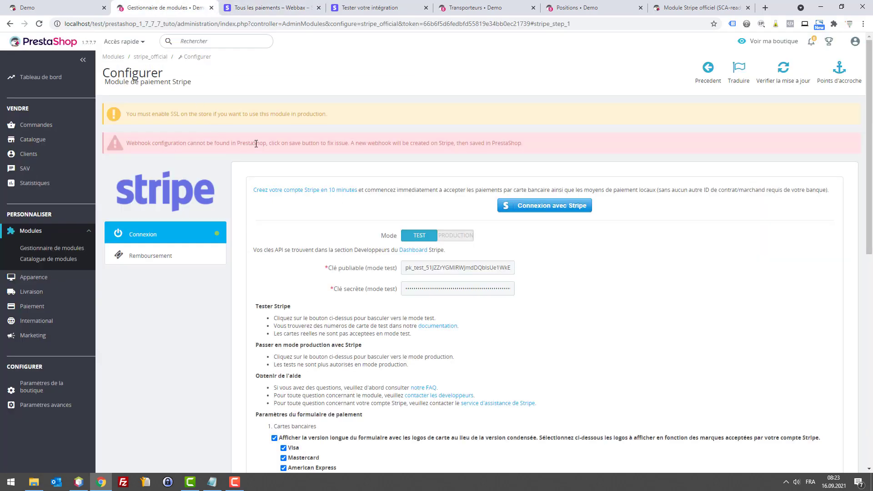
left_click_drag(266, 142, 133, 146)
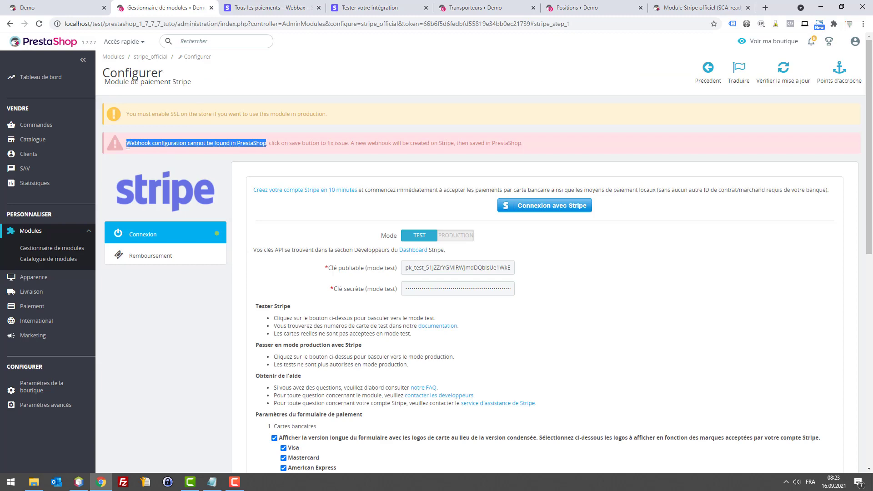
Step: Search Google for the Stripe webhook warning and open the 'Stripe module not creating order' forum thread
key("ctrl+t")
type("stre")
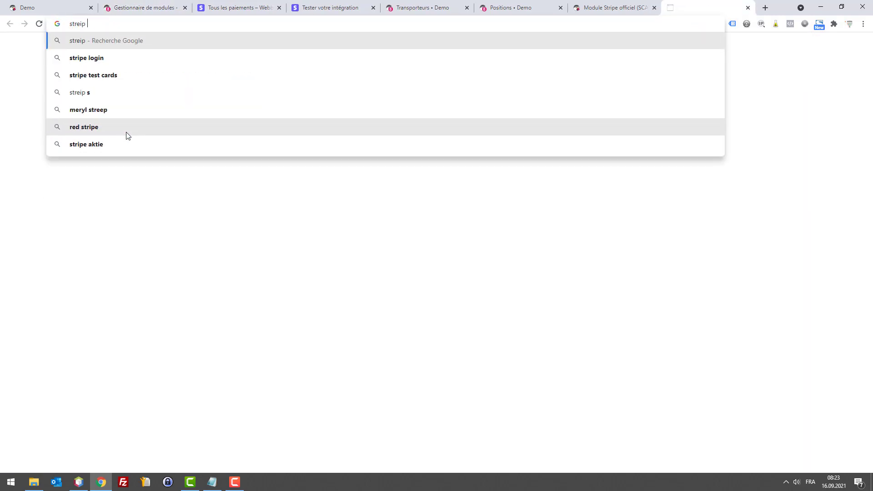
type("ipe")
key("Return")
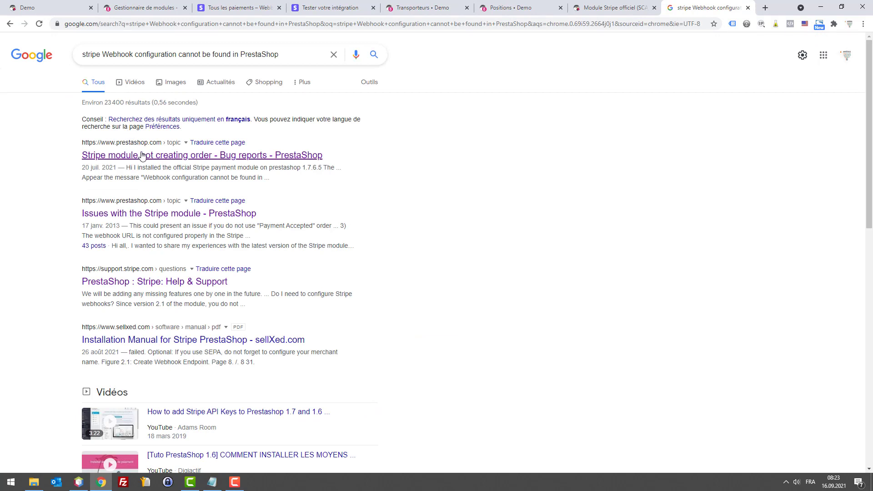
left_click(146, 158)
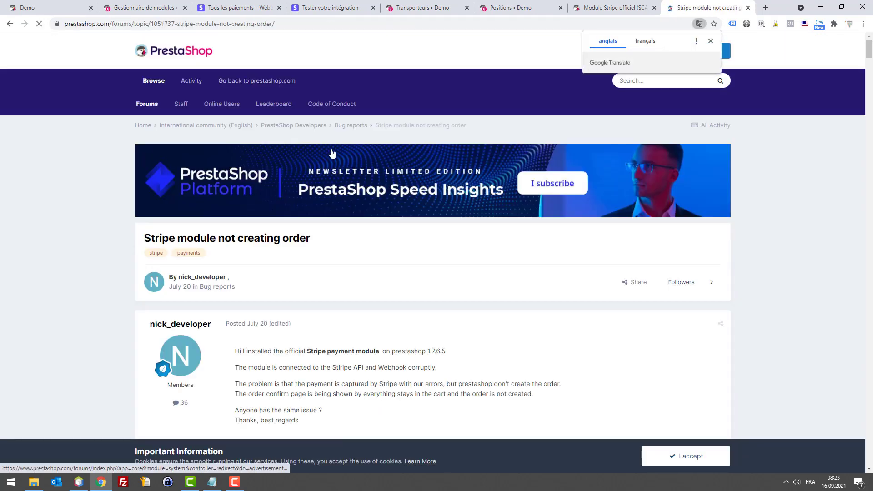
Step: Read through the replies in the 'Stripe module not creating order' forum thread
scroll(416, 158, "down", 4)
scroll(415, 158, "down", 20)
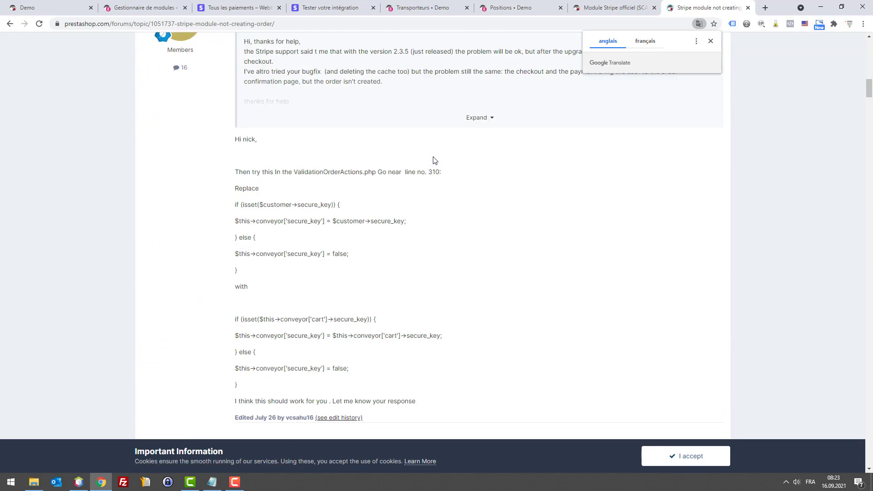
scroll(433, 160, "up", 5)
scroll(433, 160, "down", 15)
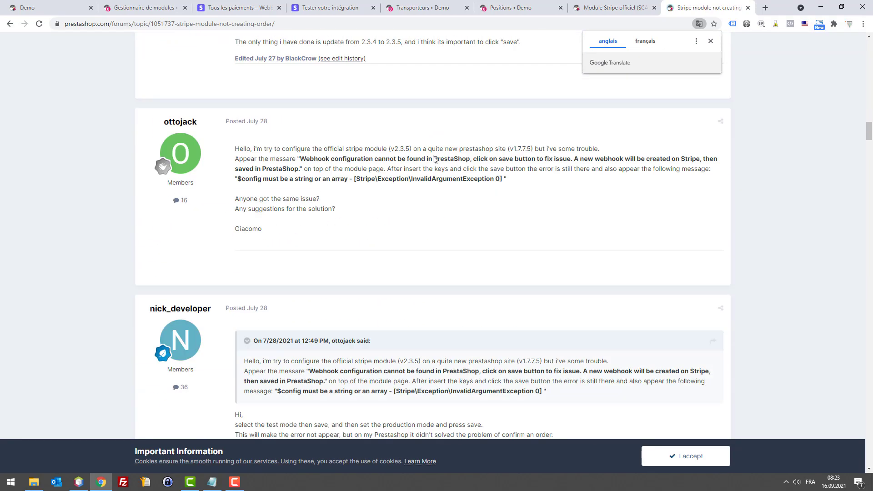
scroll(434, 160, "down", 20)
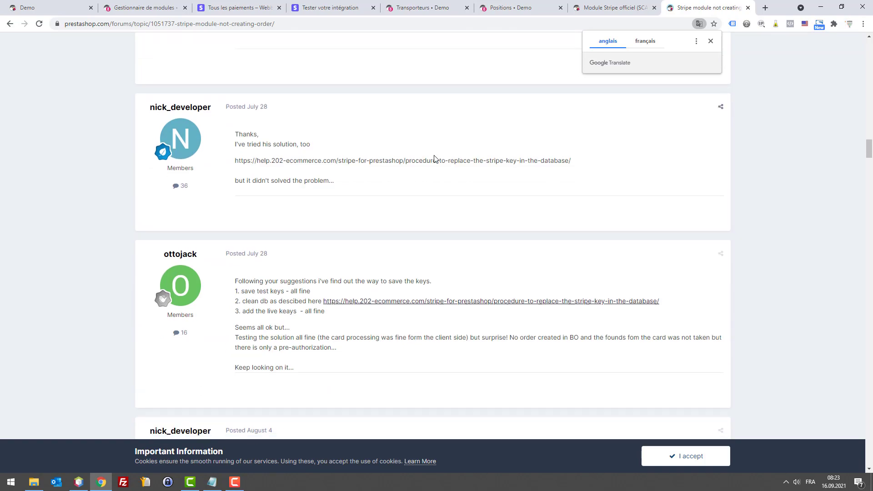
scroll(414, 151, "down", 15)
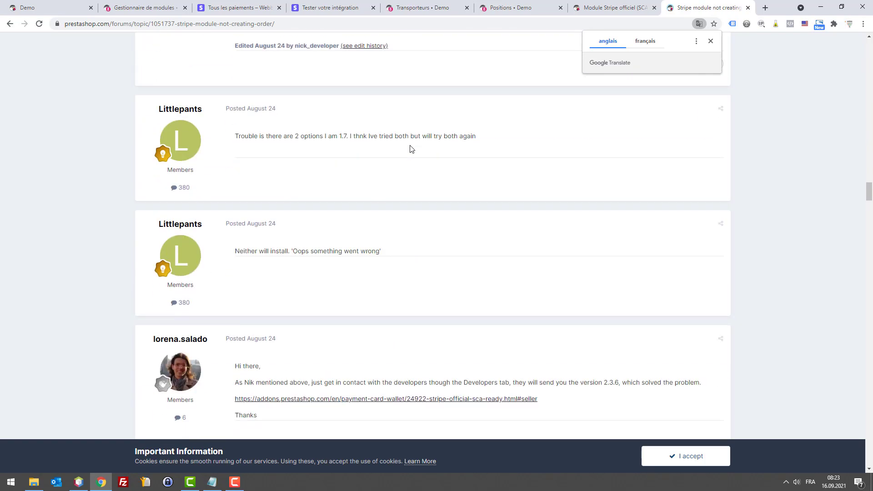
scroll(408, 152, "down", 15)
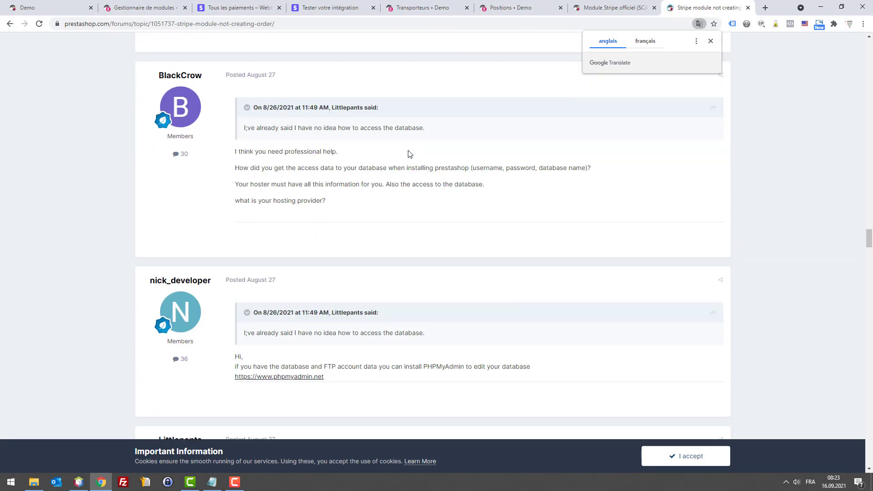
Step: Select the Stripe module configuration page's address, reread the thread's phpMyAdmin webhook advice, then view the order confirmation
left_click(150, 4)
left_click(158, 25)
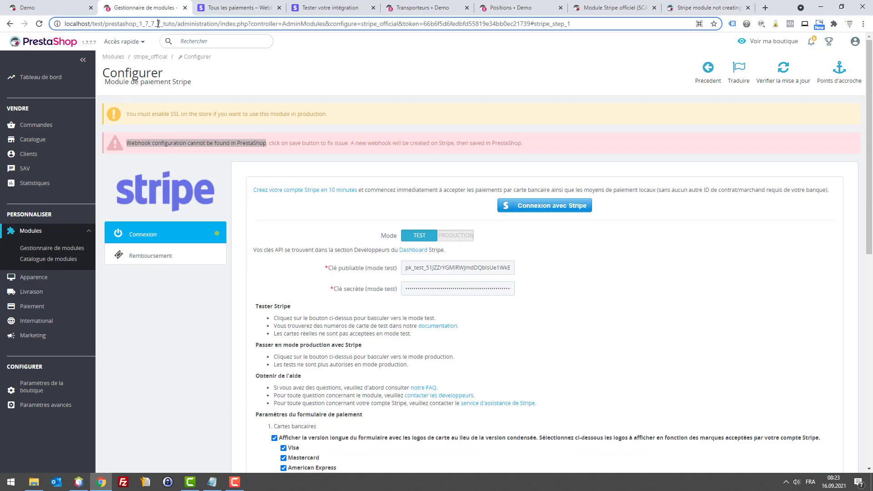
left_click(160, 26)
left_click(699, 5)
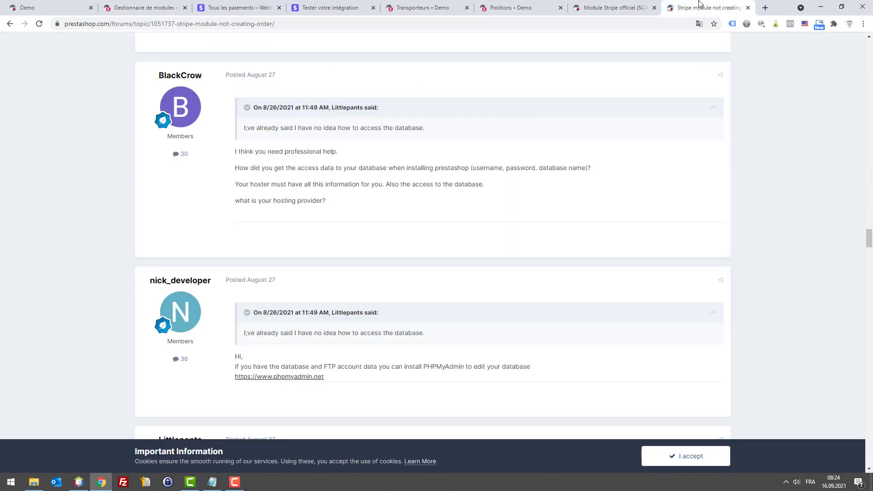
scroll(657, 48, "down", 20)
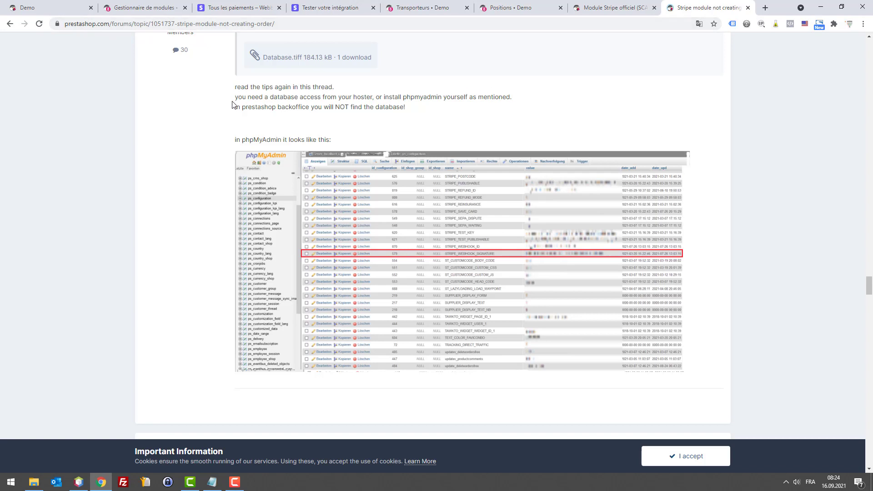
scroll(106, 36, "up", 10)
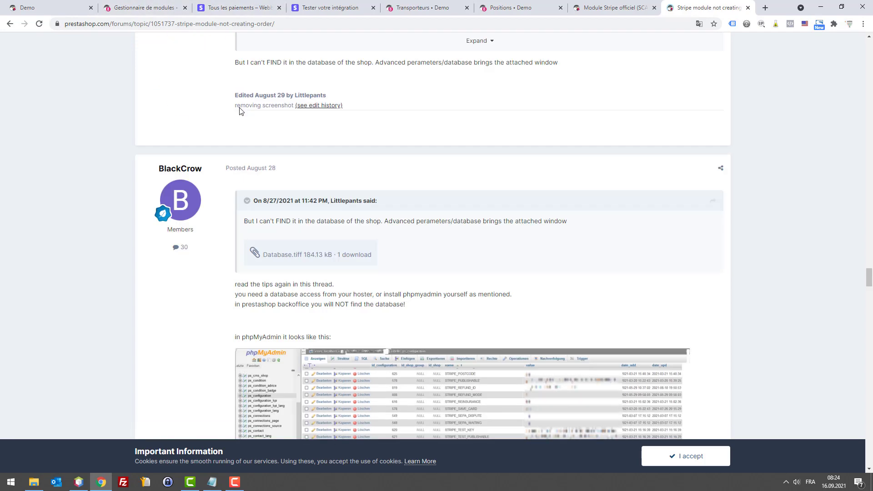
left_click(48, 6)
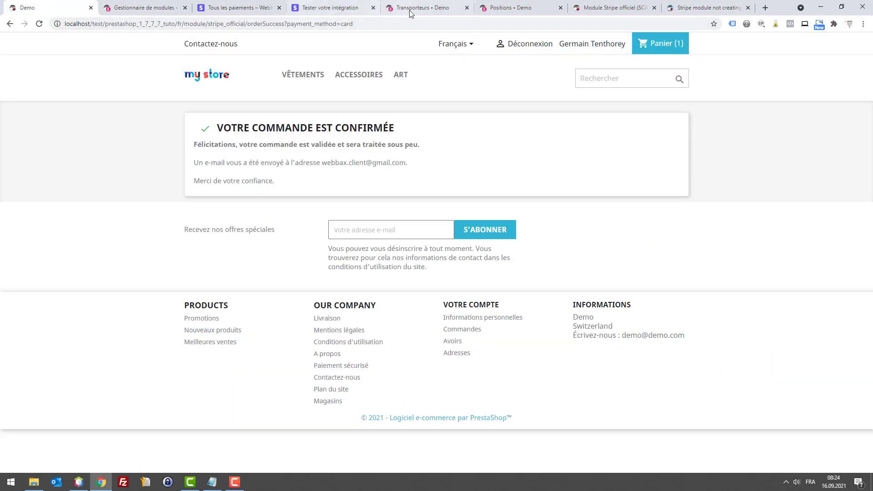
Step: Glance at the carriers list, Stripe payments and testing docs, then go to PrestaShop Addons
left_click(446, 4)
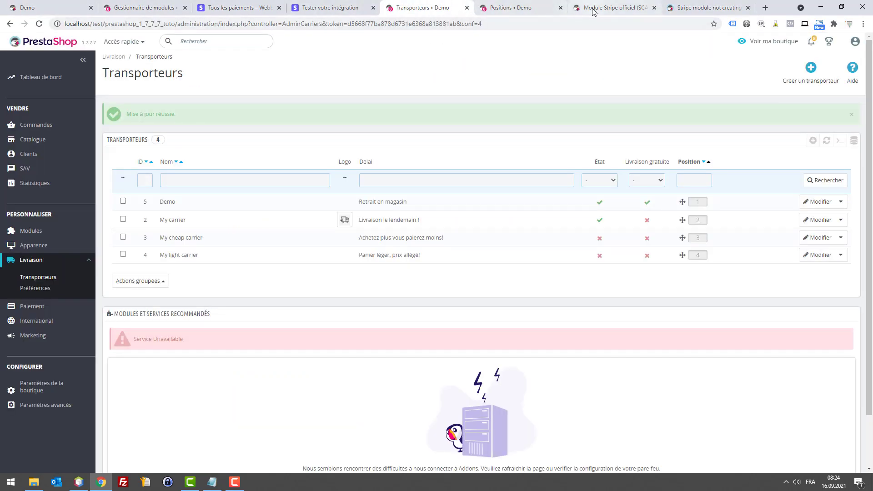
left_click(215, 8)
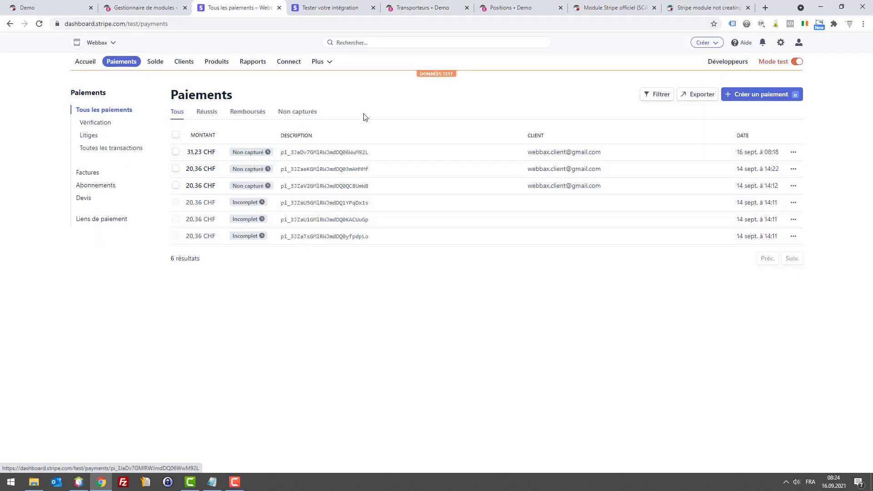
left_click(316, 5)
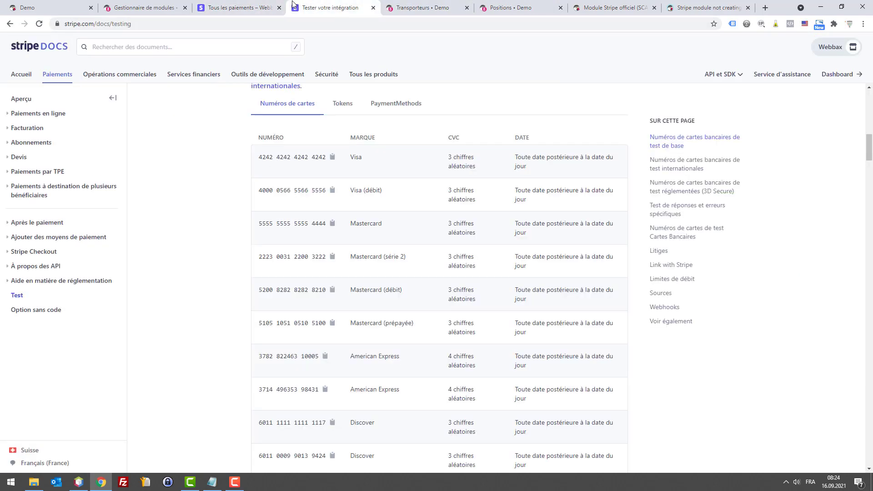
key("ctrl+t")
type("addons.prestashop.com/fr/")
key("Return")
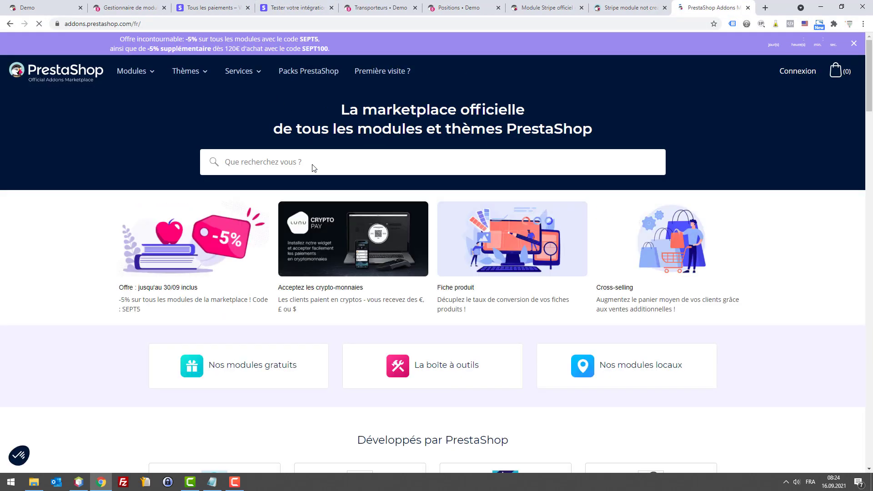
Step: Search the Addons marketplace for 'stripe' and browse the 27 results down to Stripe Payment Pro
left_click(311, 162)
type("stripe")
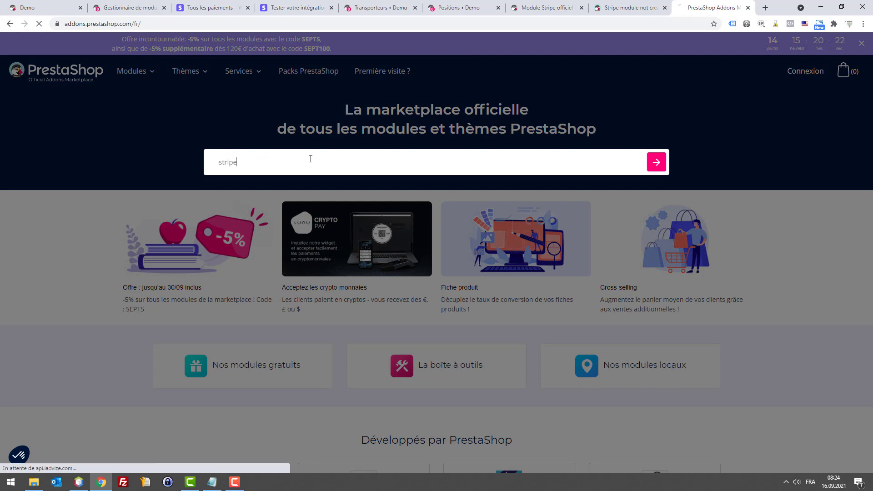
key("Return")
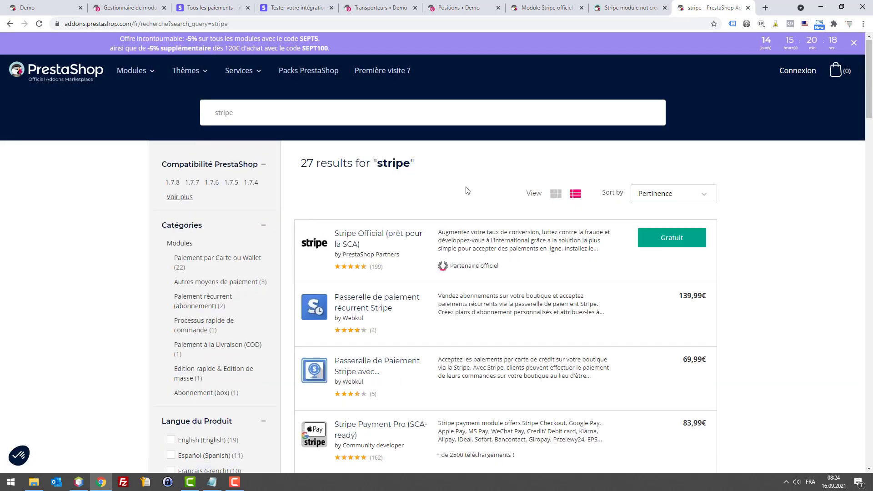
scroll(468, 172, "down", 1)
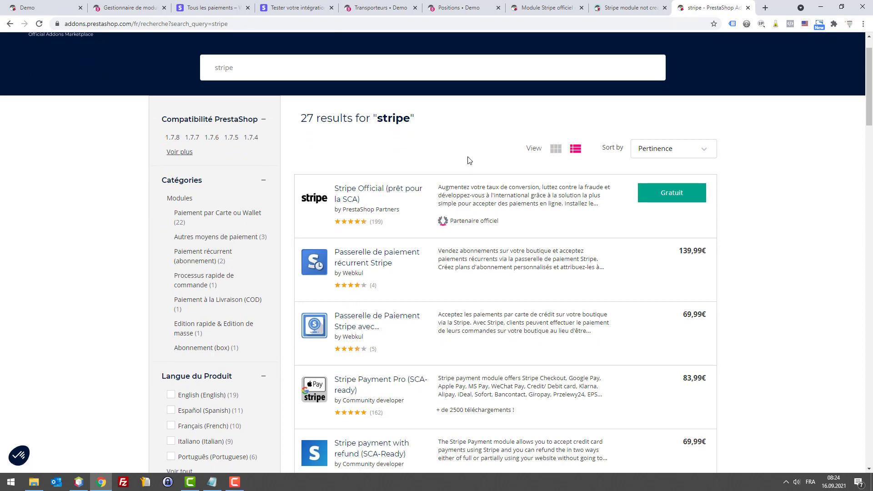
scroll(467, 165, "down", 5)
scroll(441, 202, "up", 2)
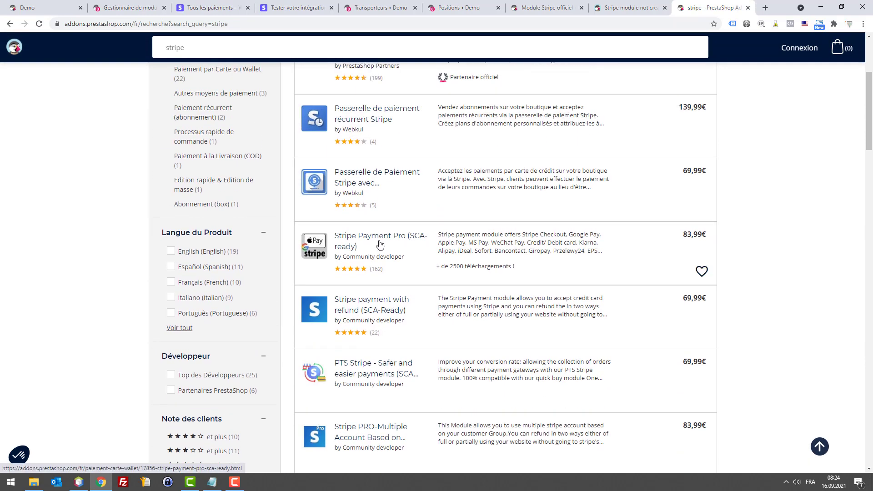
right_click(357, 246)
Step: Open Stripe Payment Pro in a new tab and view its gallery, including the Stripe Hosted Checkout screenshot
left_click(387, 251)
left_click(382, 245)
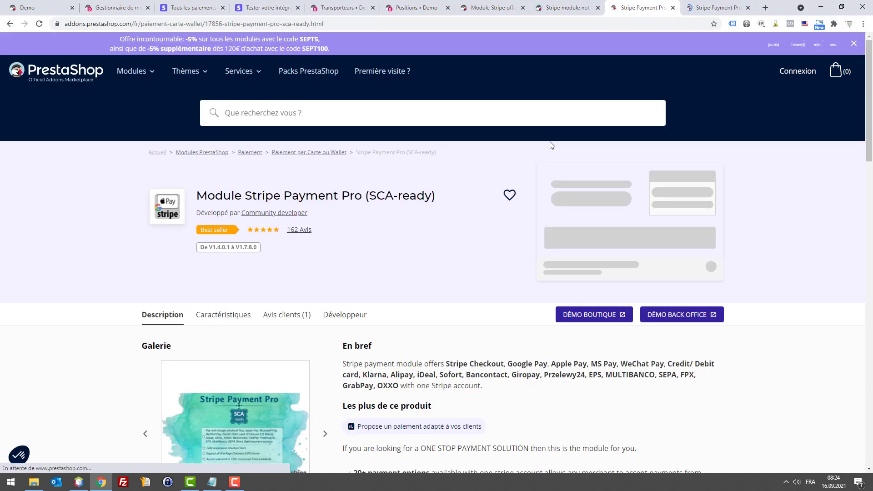
scroll(338, 230, "down", 4)
left_click(307, 238)
left_click(582, 135)
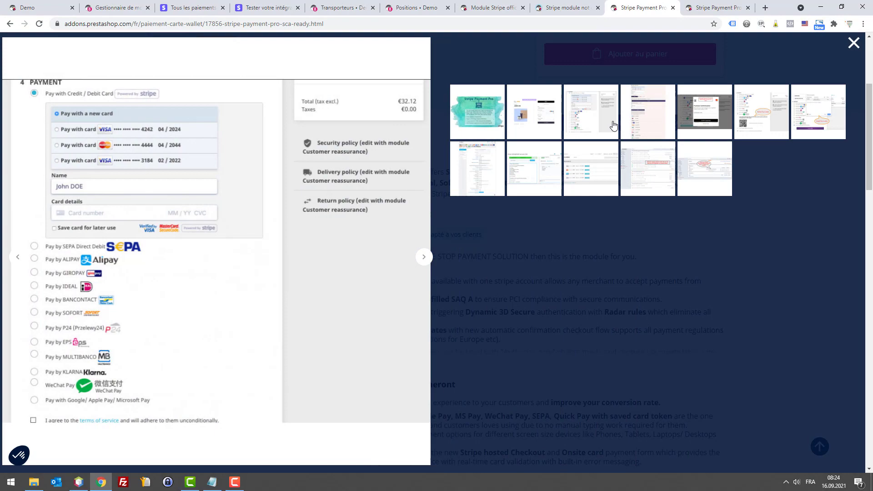
left_click(535, 131)
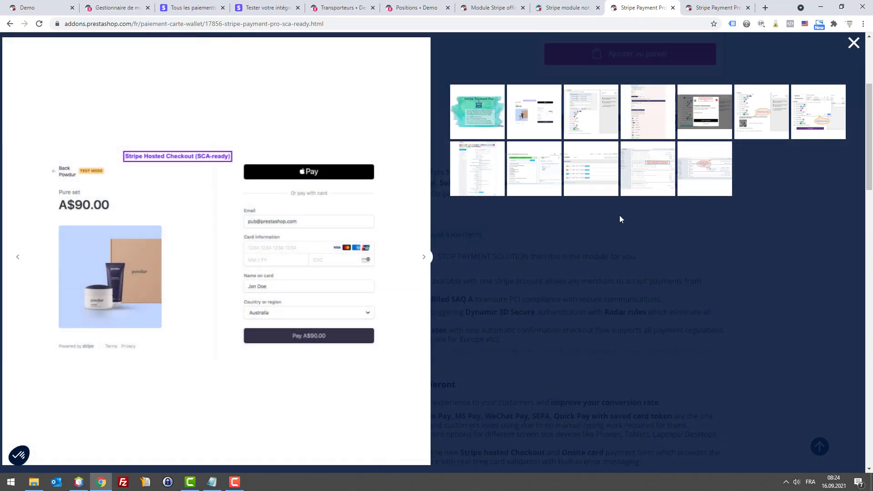
left_click(664, 200)
scroll(626, 172, "up", 5)
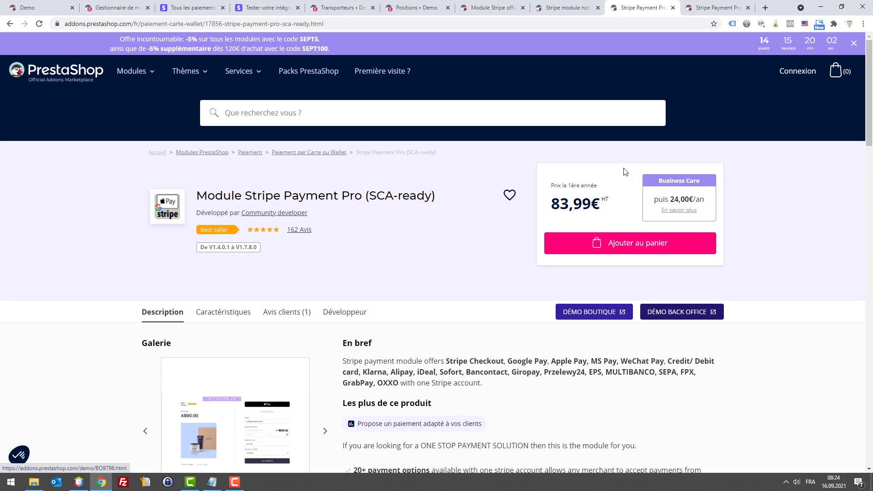
Step: Check the 83,99€ price and V1.4.0.1–V1.7.8.0 compatibility, then return to the Stripe module configuration
left_click_drag(550, 203, 597, 207)
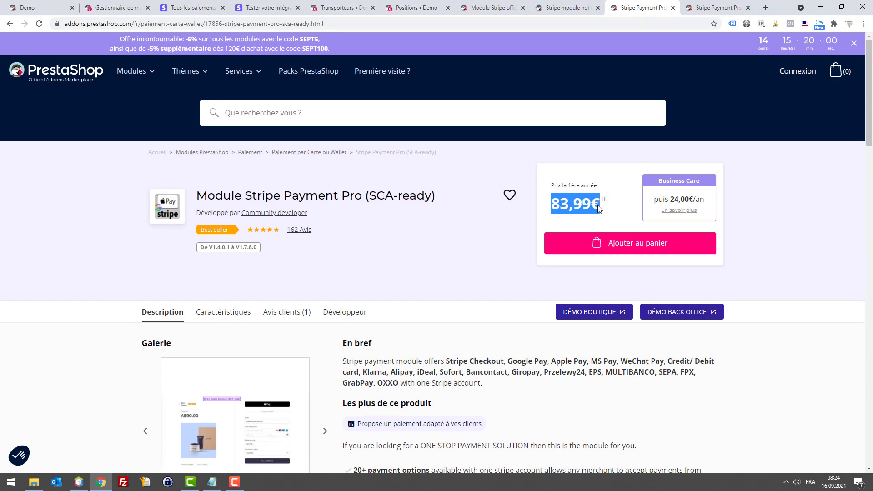
left_click(534, 195)
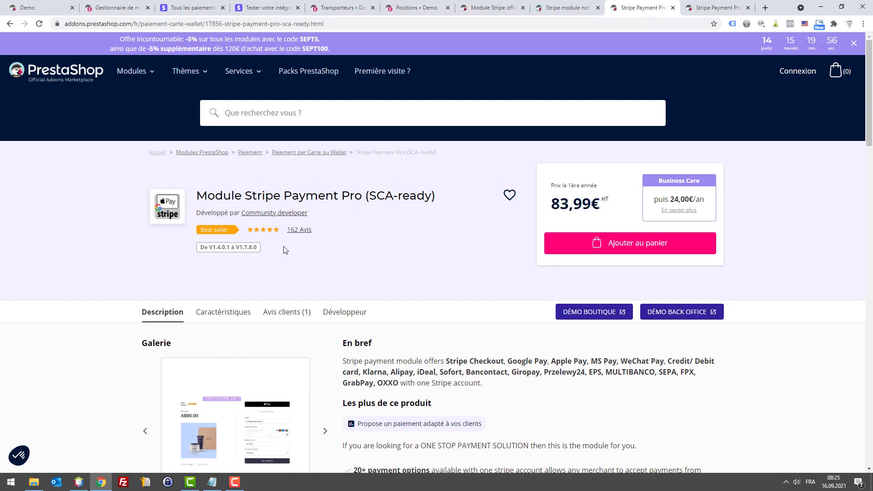
scroll(210, 215, "down", 1)
left_click_drag(247, 205, 274, 233)
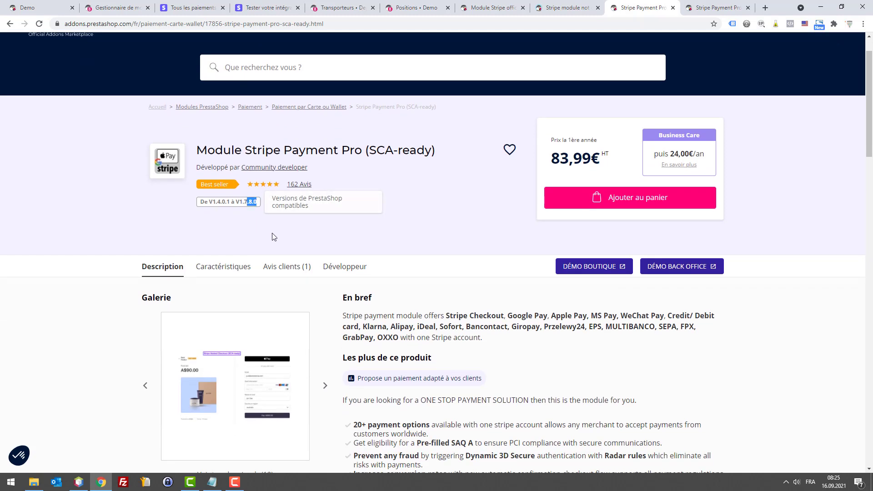
left_click(282, 200)
scroll(353, 220, "down", 3)
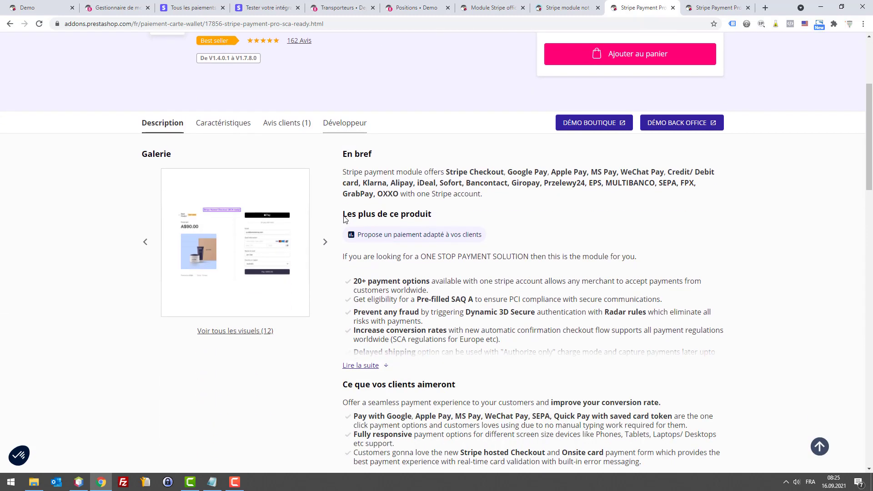
left_click(123, 5)
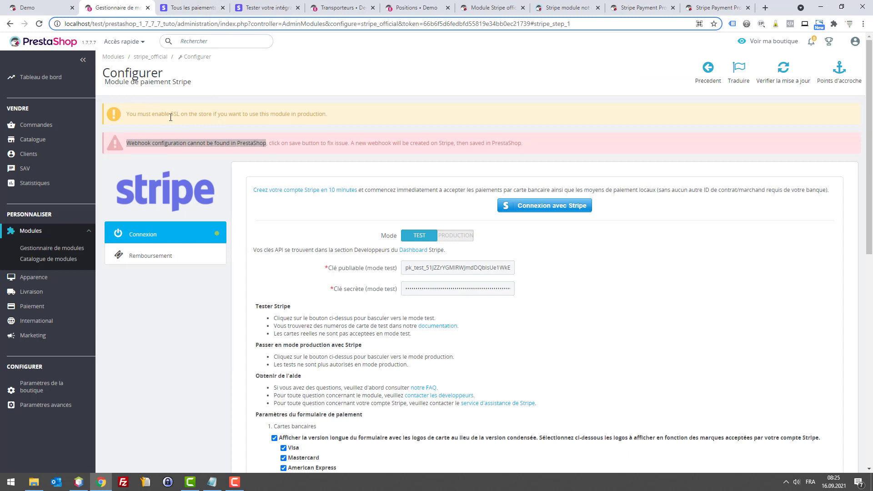
Step: Reselect the webhook configuration warning on the Stripe module page, then return to the Stripe Payment Pro Addons page
left_click(477, 144)
left_click_drag(527, 143, 152, 136)
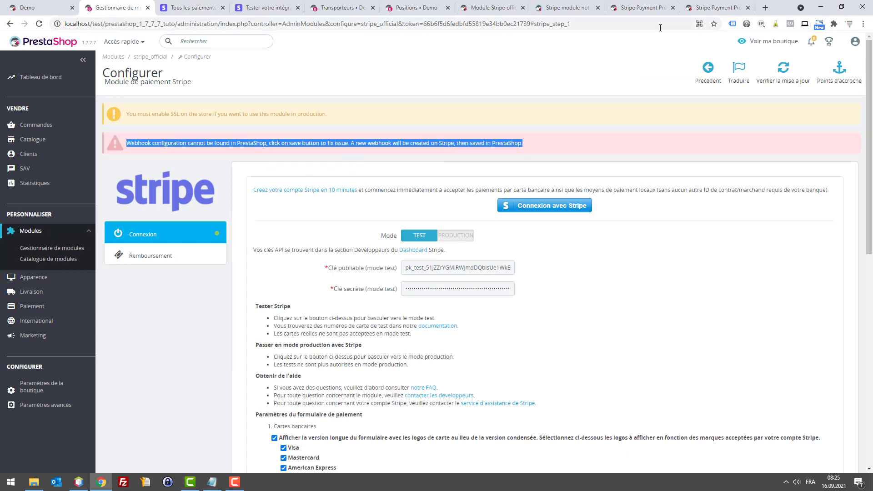
left_click(705, 8)
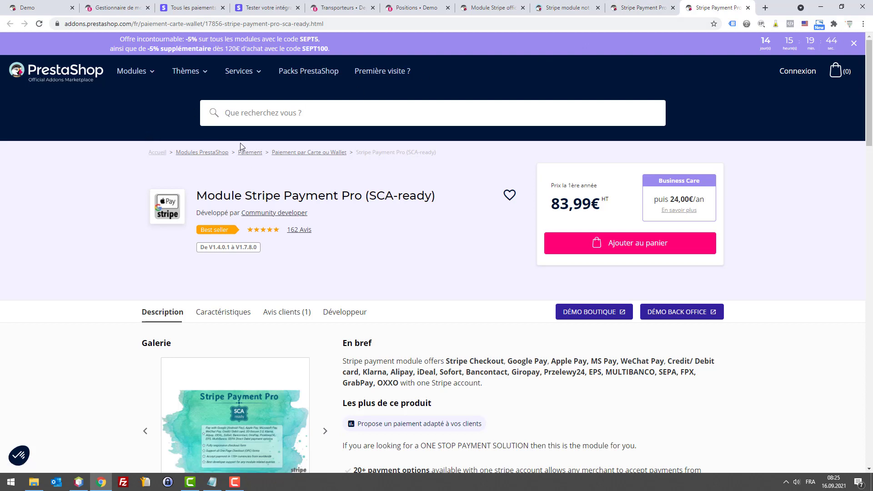
left_click(128, 5)
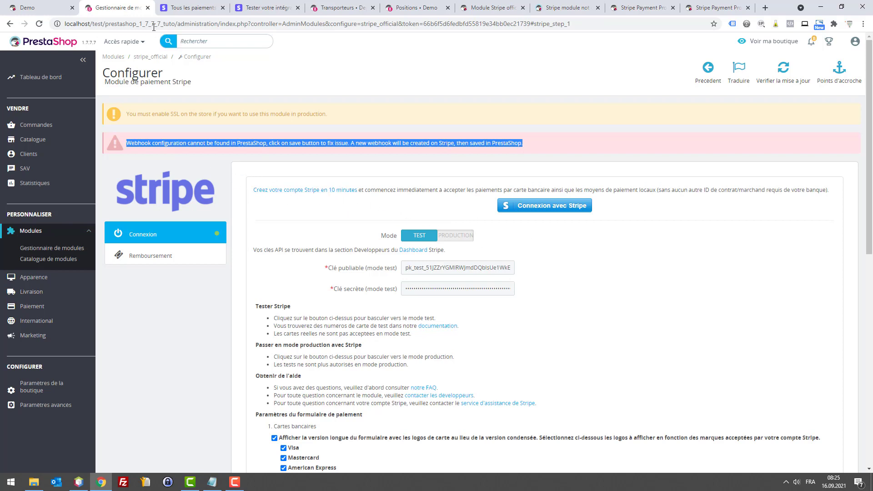
key("ctrl+t")
type("module")
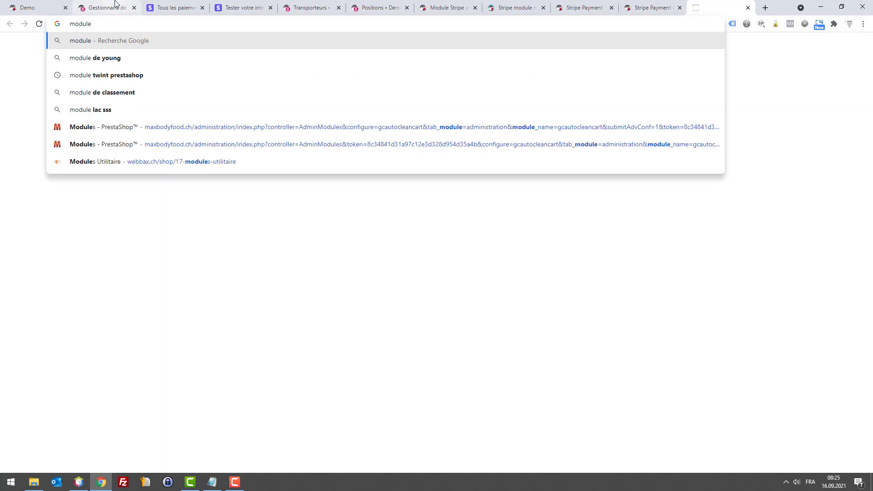
key("ctrl+w")
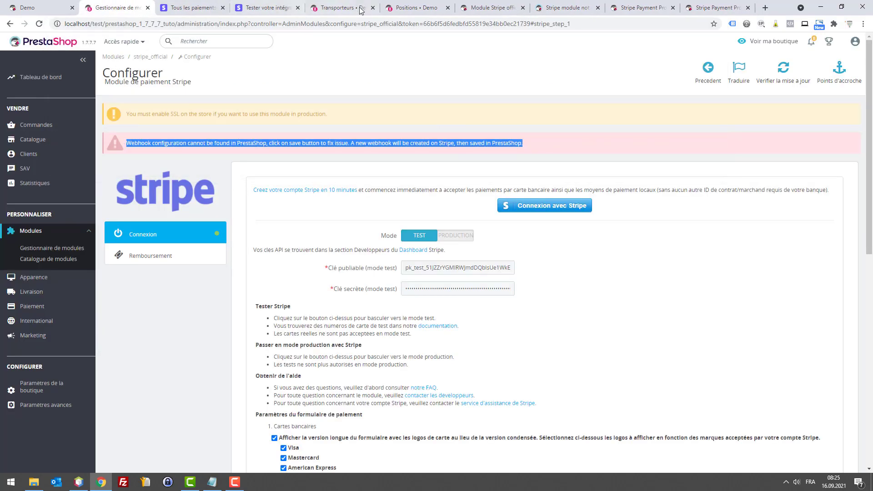
left_click(714, 8)
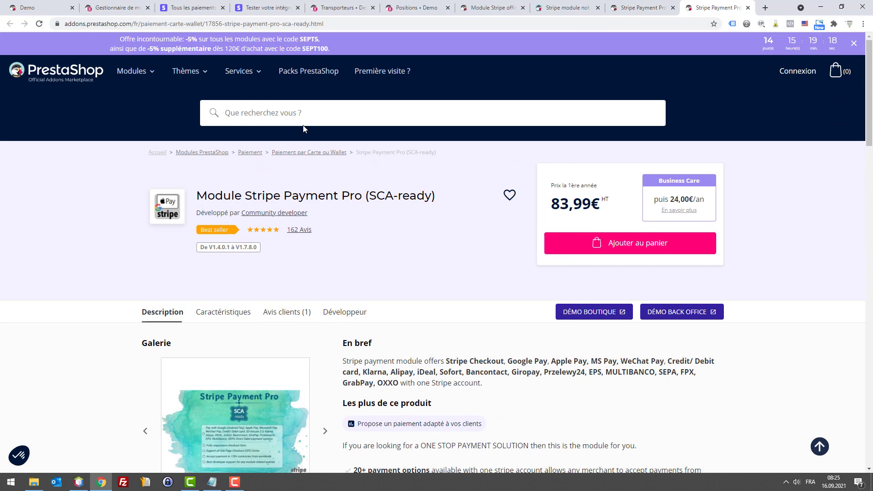
left_click(297, 120)
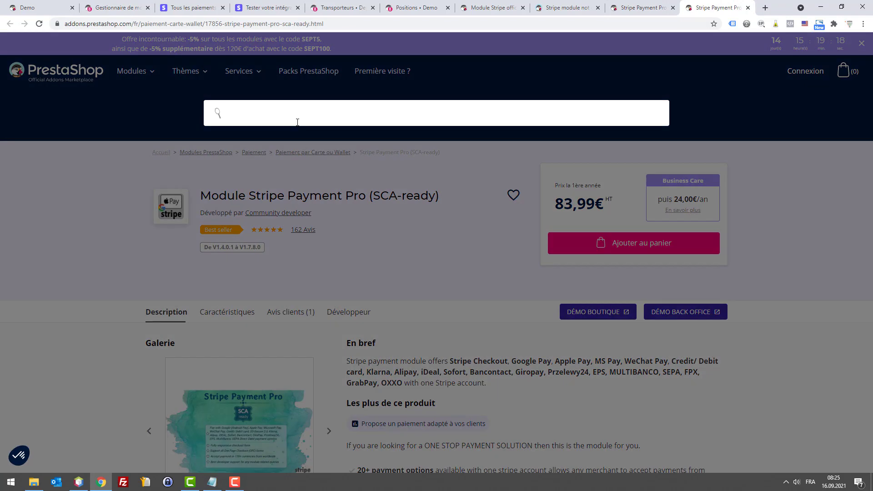
Step: Search Addons for 'stripe', open Stripe Official (prêt pour la SCA) and highlight its version V 2.3.6
type("stripe")
key("Return")
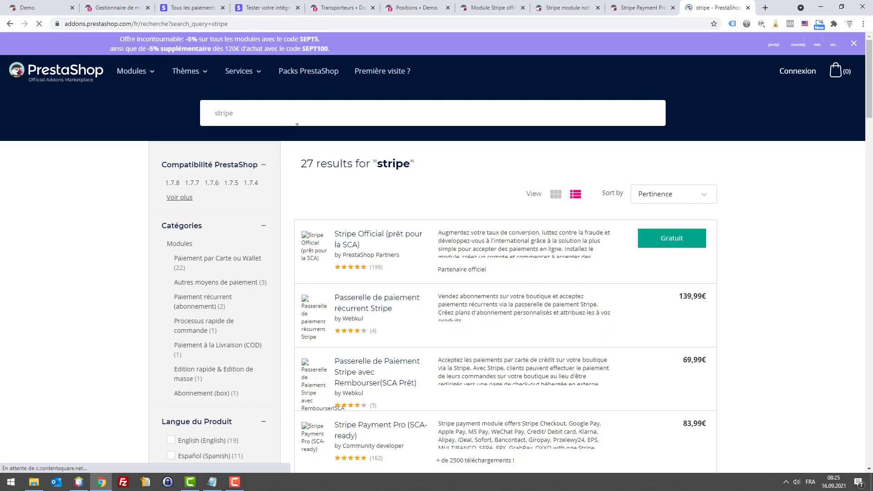
left_click(342, 247)
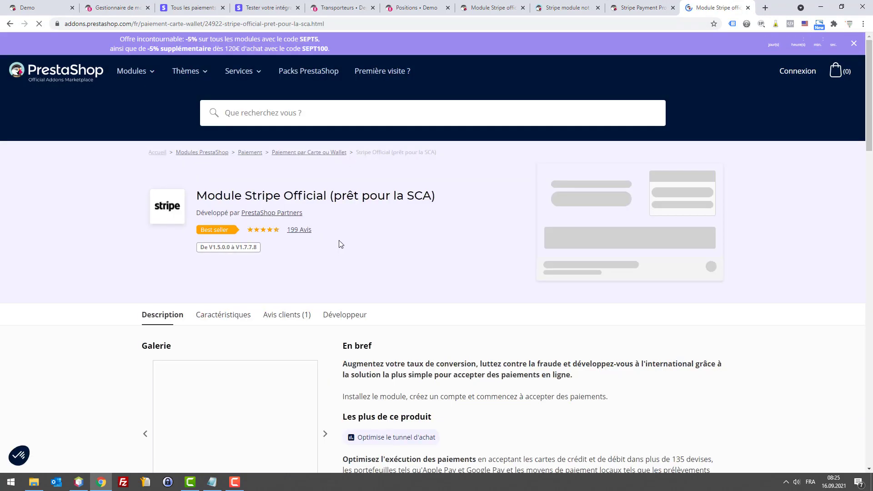
left_click(223, 314)
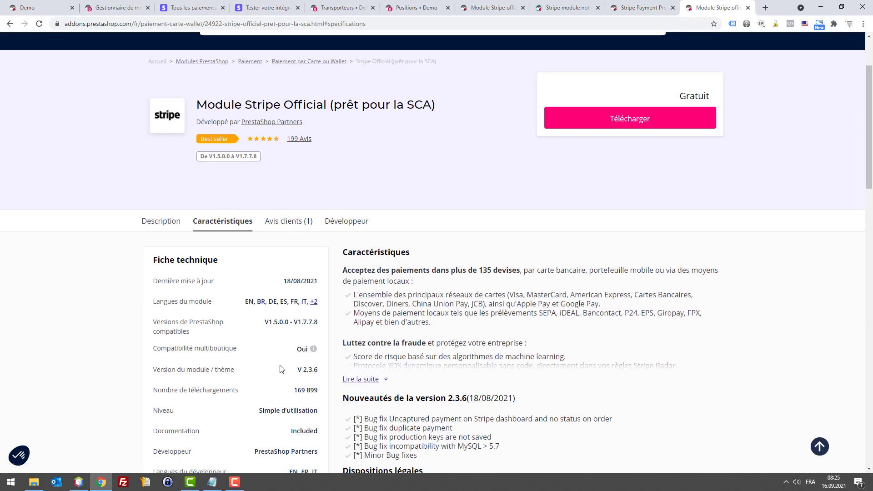
left_click_drag(294, 374, 318, 375)
Step: Search Google for 'prestashop stripe' and scroll through the results
key("ctrl+t")
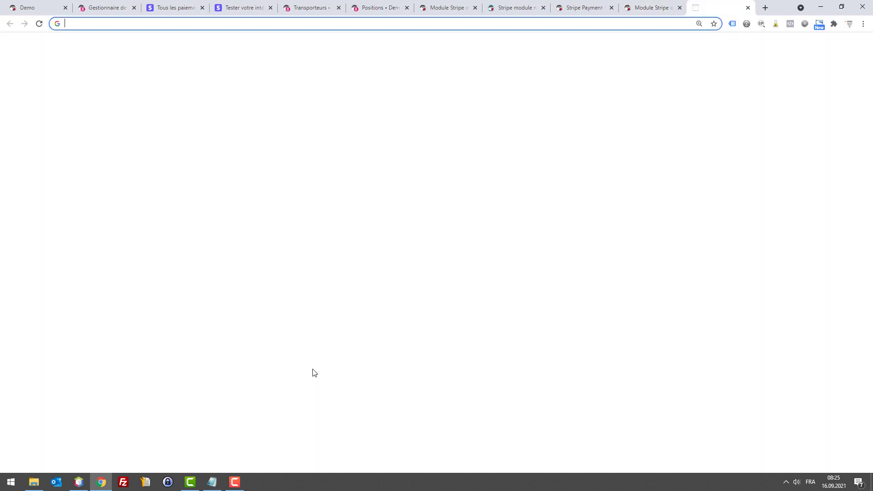
type("s")
key("BackSpace")
type("prestashop stripe")
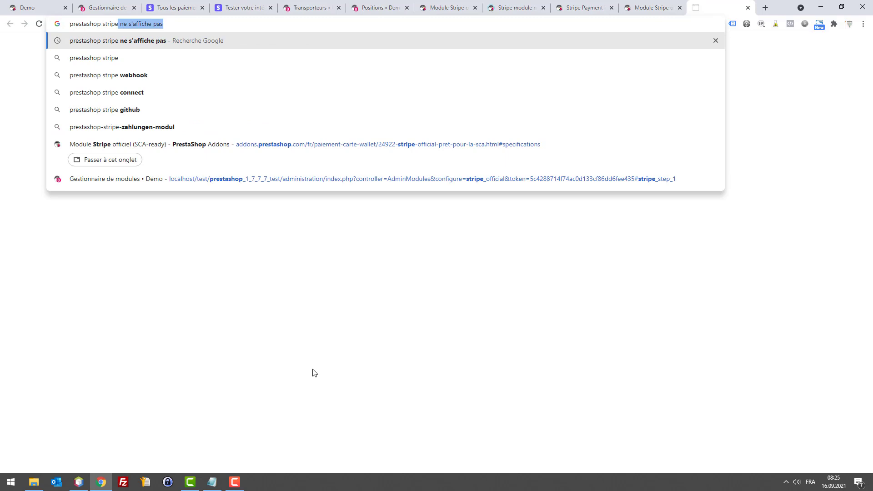
key("Delete")
key("Return")
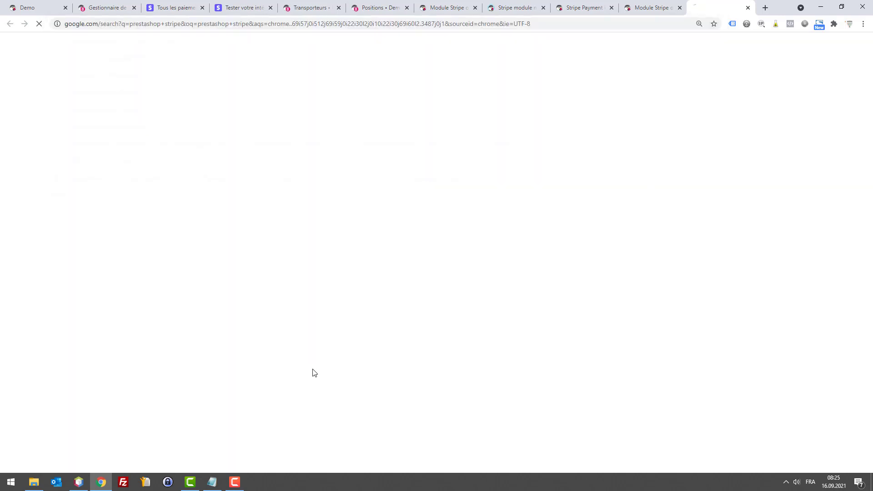
scroll(274, 314, "down", 5)
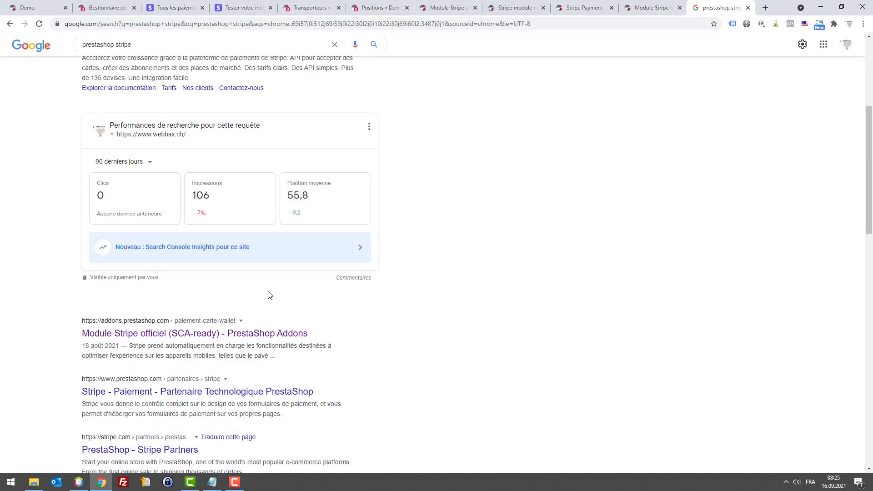
scroll(268, 295, "down", 2)
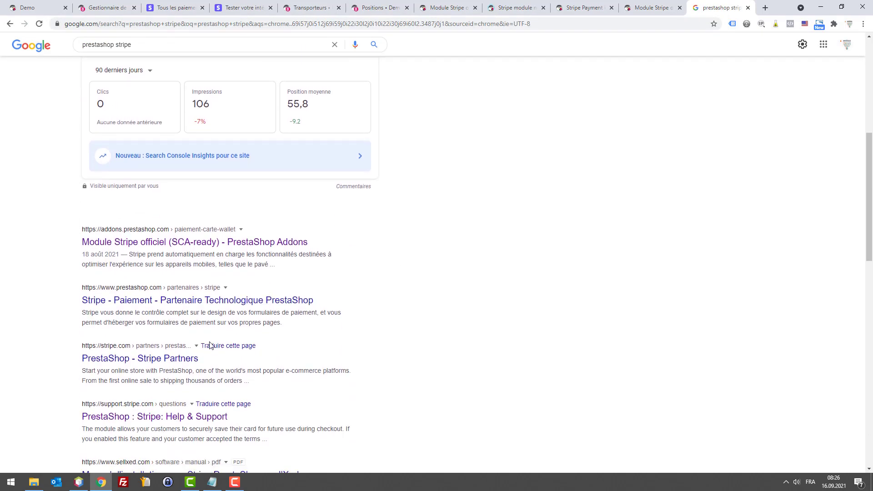
scroll(204, 343, "down", 2)
left_click(202, 313)
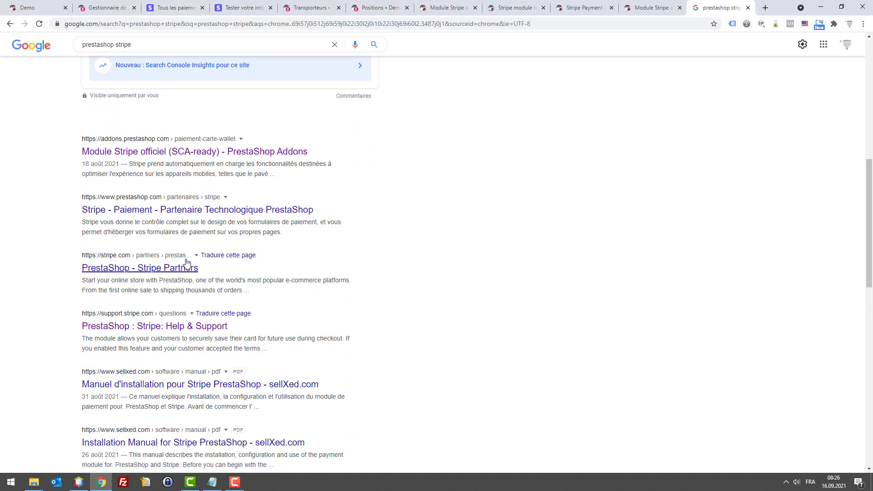
scroll(188, 228, "up", 8)
scroll(195, 108, "up", 1)
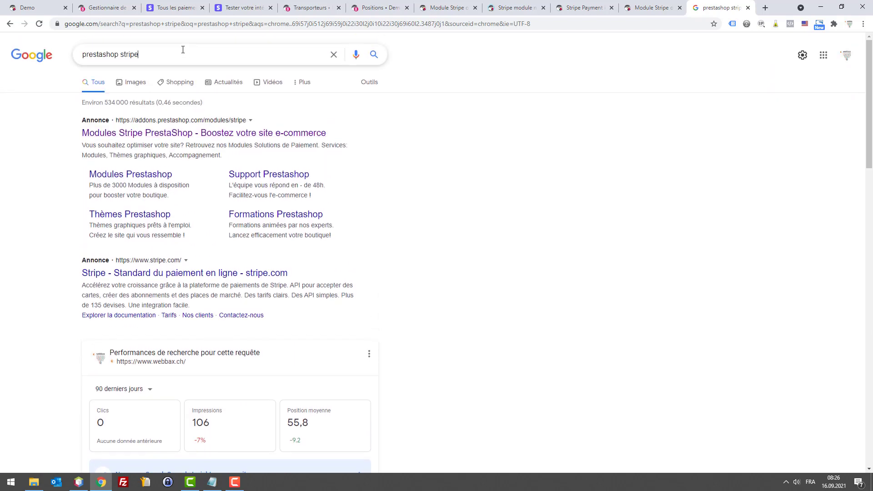
Step: Refine the search to 'prestashop stripe github' and open the 202-ecommerce/stripe_official repository
left_click(183, 51)
type("git")
key("Down")
key("Return")
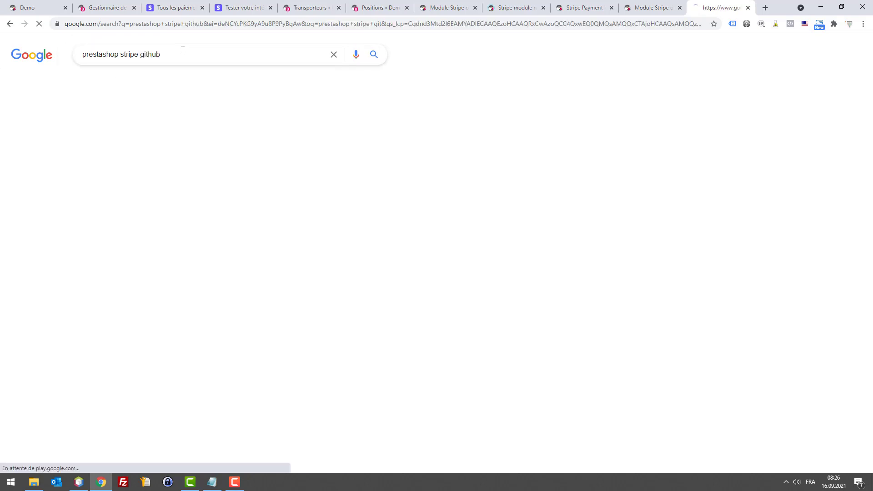
left_click(131, 159)
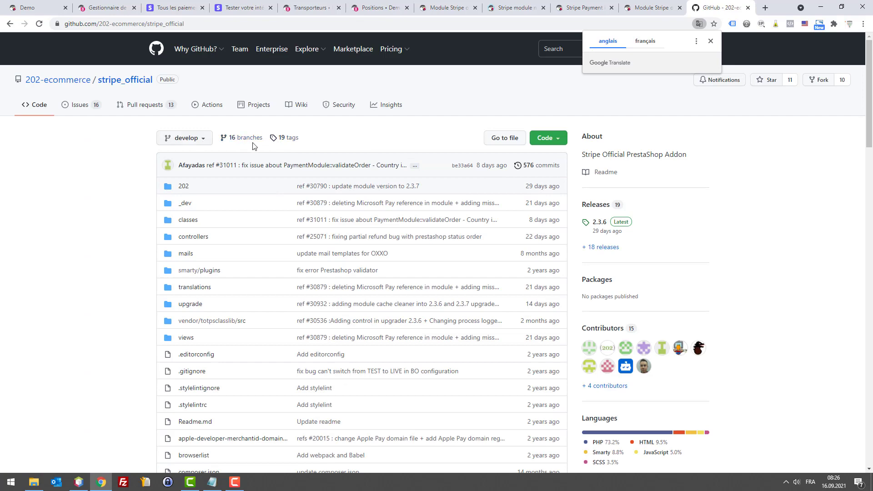
scroll(287, 153, "down", 12)
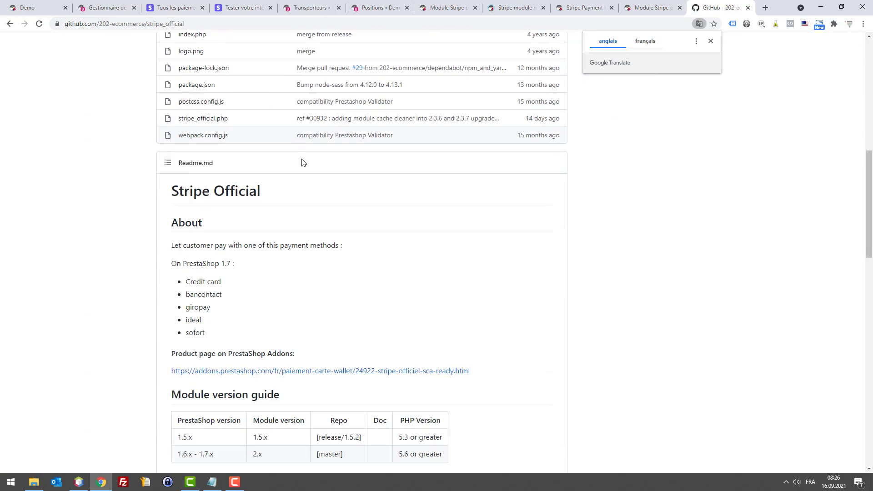
scroll(304, 162, "down", 6)
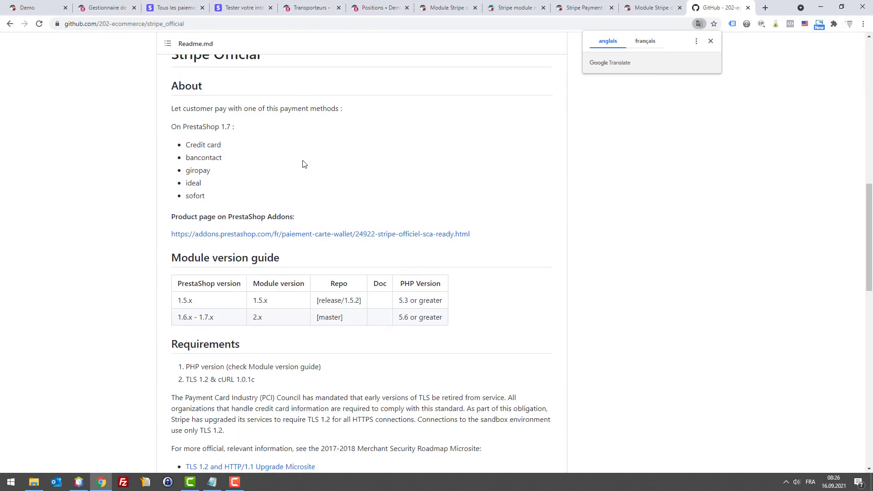
scroll(304, 165, "down", 12)
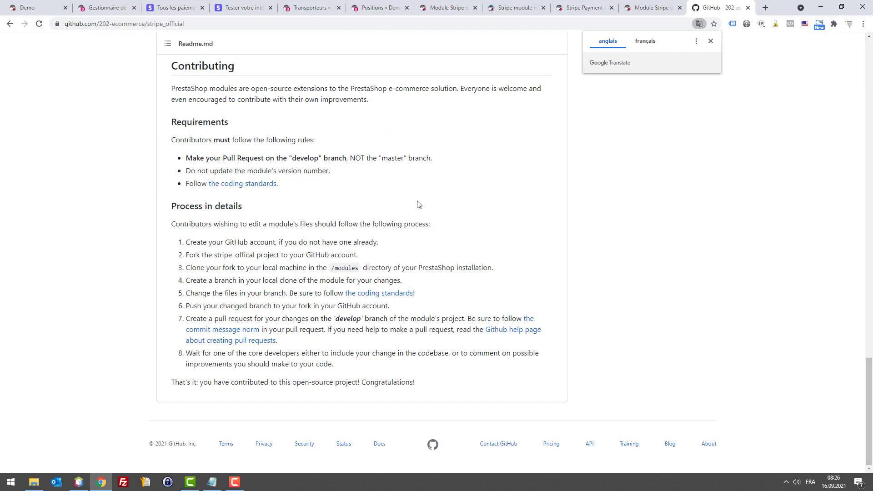
scroll(541, 225, "up", 8)
scroll(541, 225, "up", 20)
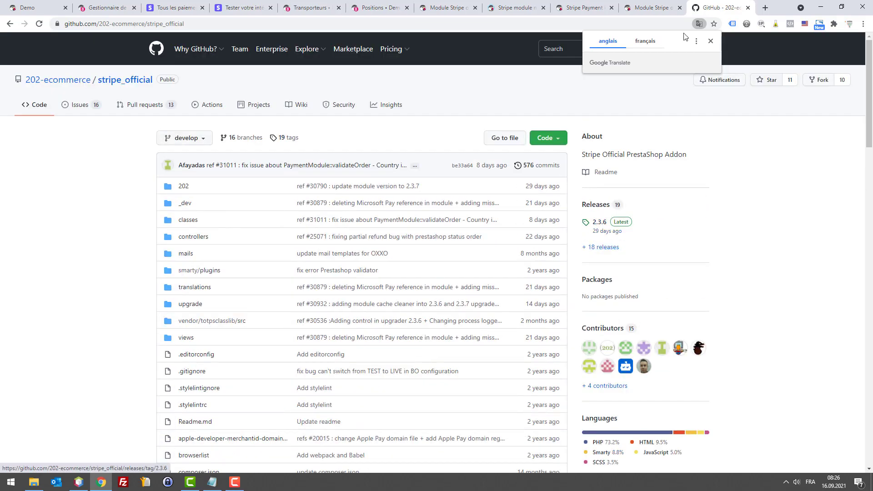
left_click(665, 11)
left_click(705, 6)
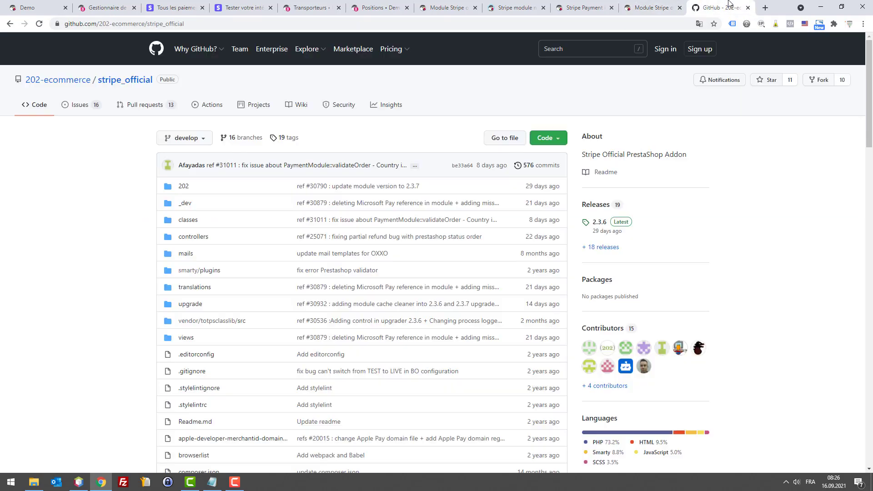
Step: Confirm the Stripe Official module is version 2.3.6, then return to Stripe's payments list
left_click(641, 3)
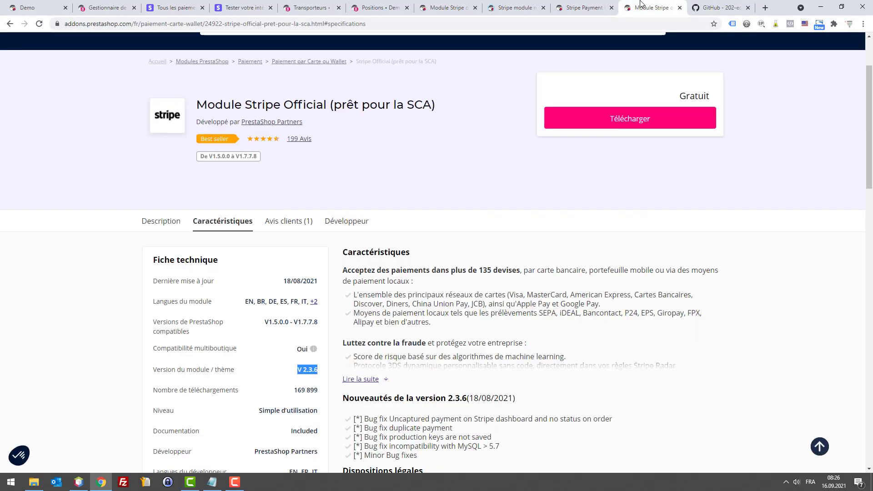
left_click(178, 5)
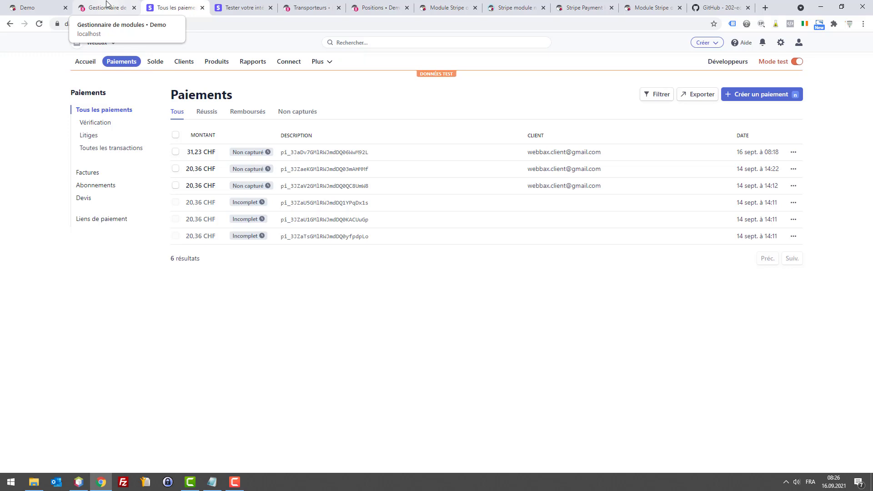
Step: Switch the Stripe Dashboard out of test mode and review the live home page
left_click(797, 61)
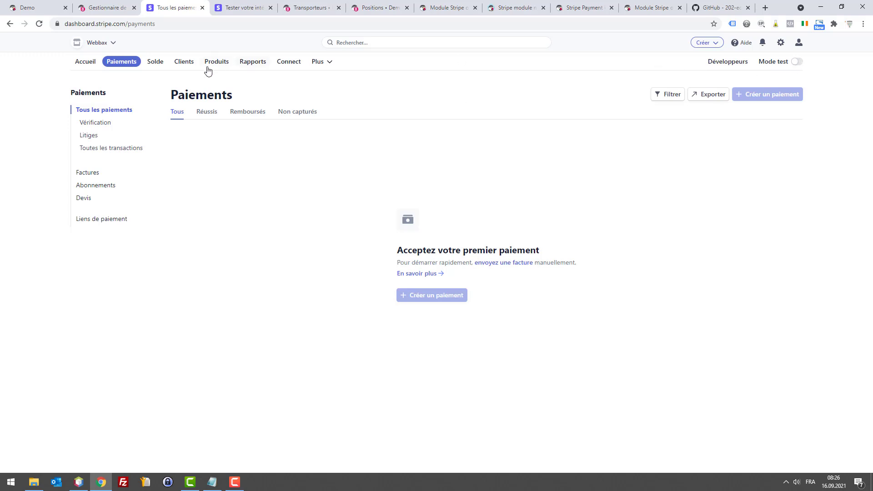
left_click(77, 65)
scroll(723, 288, "down", 8)
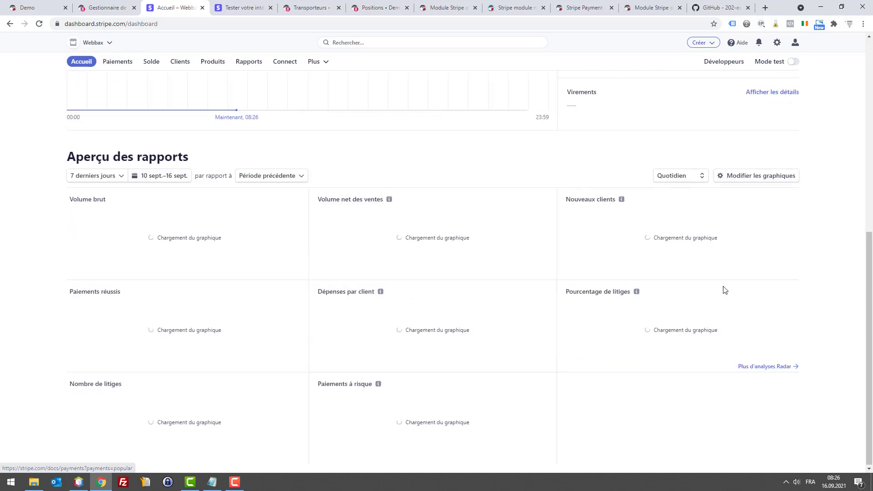
scroll(686, 230, "up", 7)
scroll(657, 205, "down", 1)
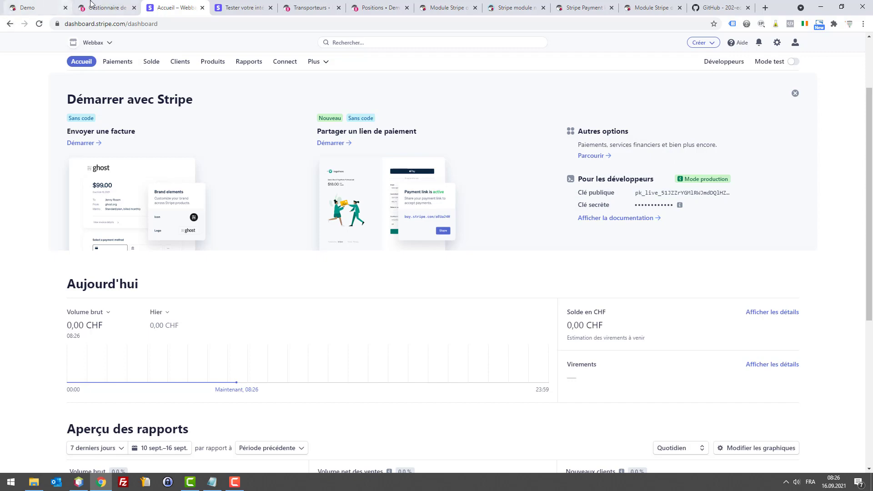
Step: Return to PrestaShop's Stripe module settings and check the test publishable key field
left_click(93, 7)
scroll(393, 192, "down", 5)
scroll(394, 192, "up", 3)
left_click(443, 178)
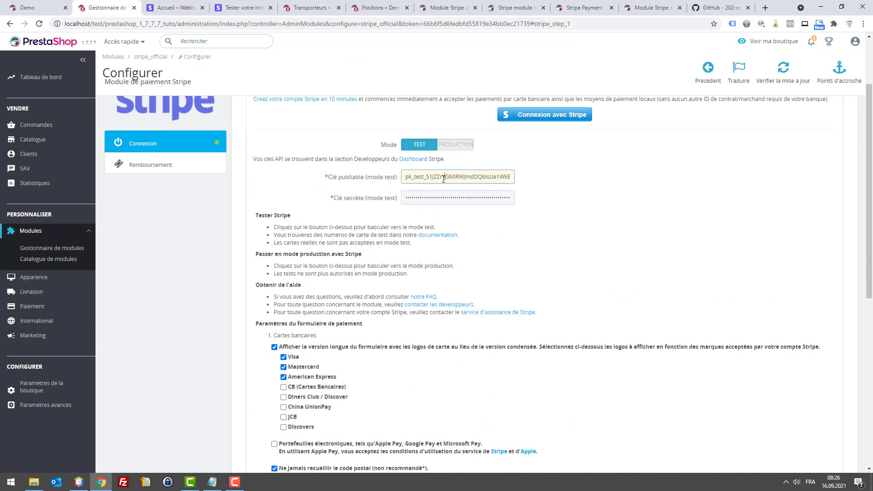
left_click(435, 198)
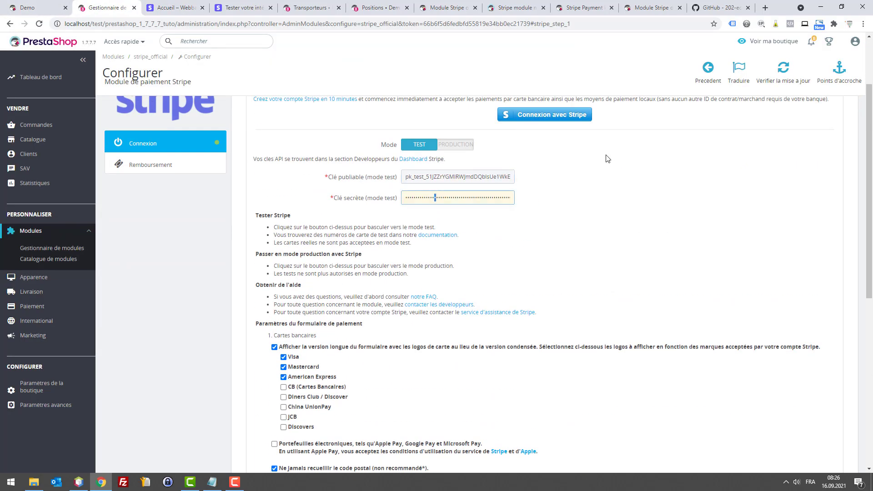
scroll(500, 136, "up", 2)
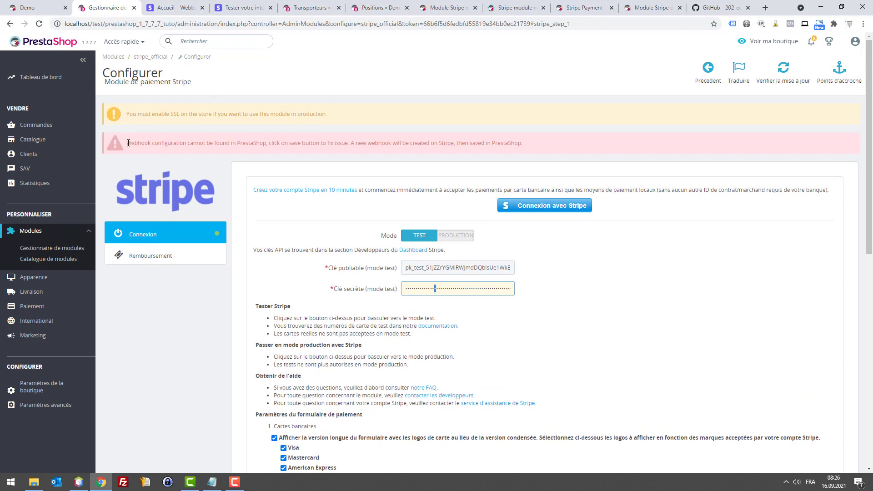
left_click_drag(129, 142, 561, 154)
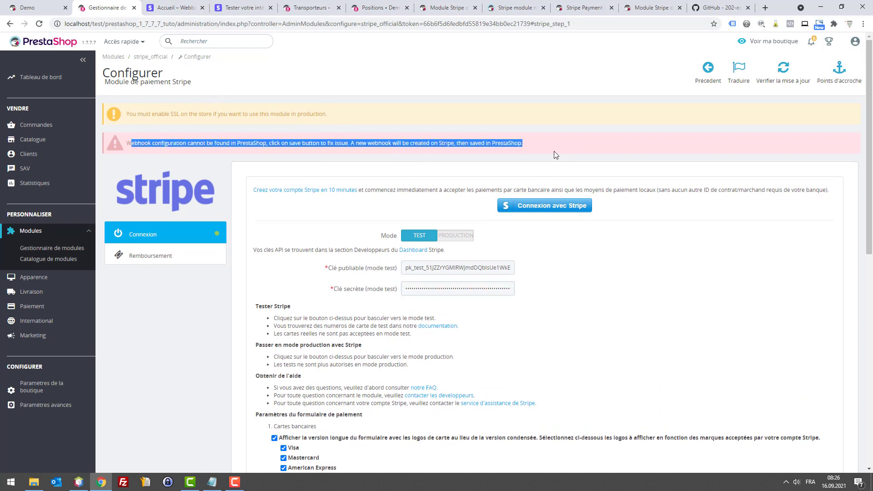
left_click(497, 141)
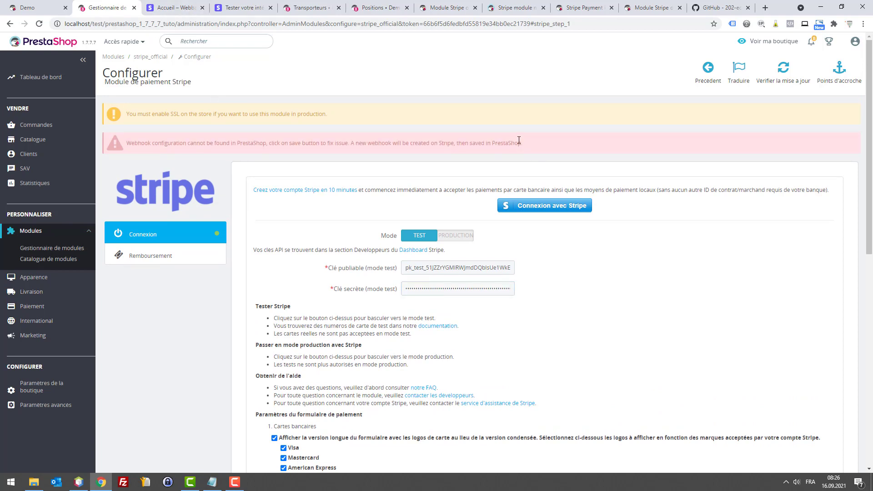
left_click_drag(518, 140, 159, 137)
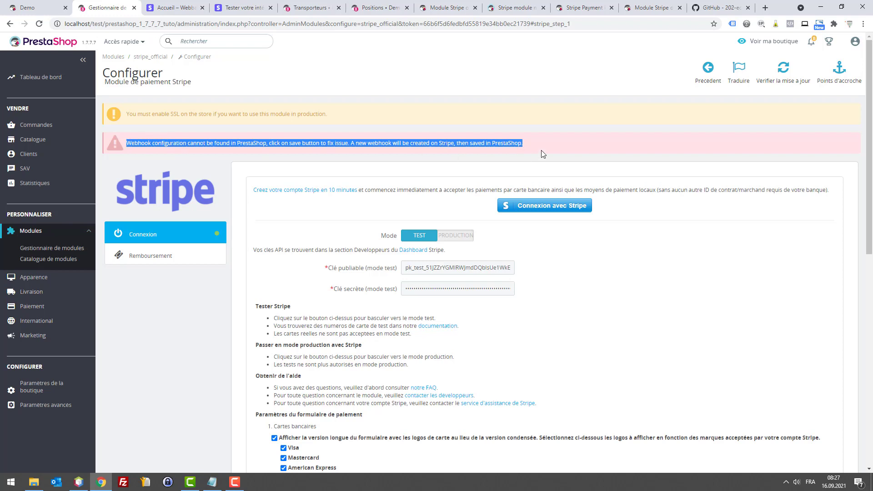
left_click_drag(545, 143, 491, 144)
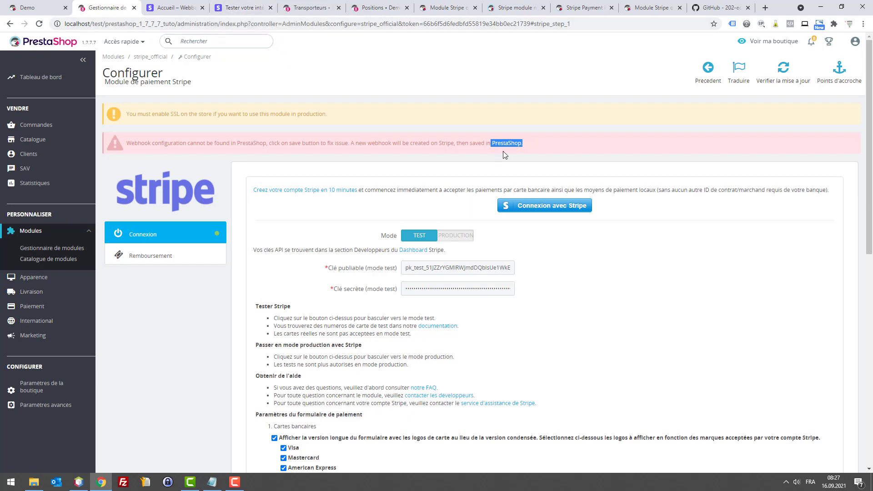
Step: View the Stripe Payment Pro module page and its 83,99€ price
left_click(575, 7)
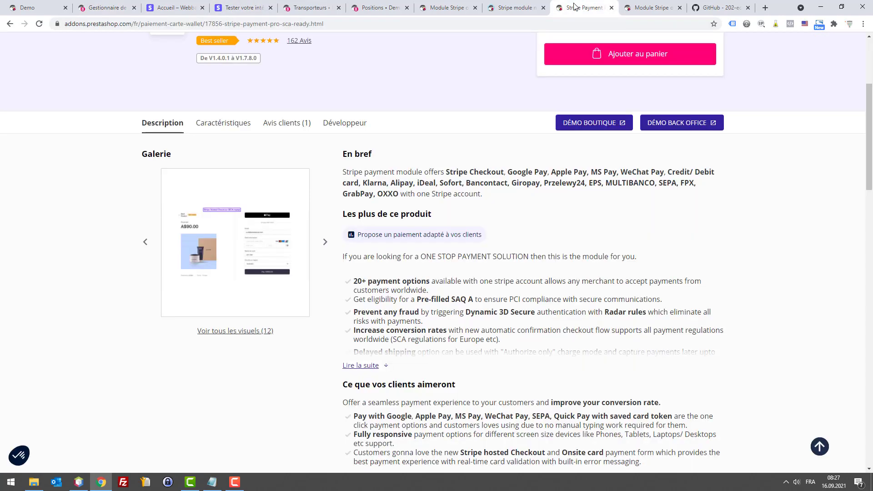
scroll(558, 186, "up", 4)
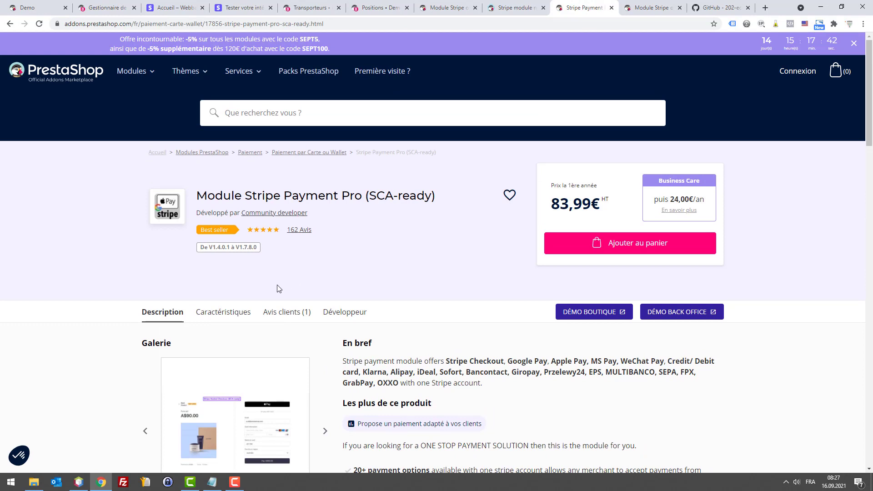
mouse_move(602, 205)
left_mouse_down()
mouse_move(551, 204)
mouse_move(597, 212)
left_mouse_up()
left_click(598, 216)
scroll(405, 288, "down", 4)
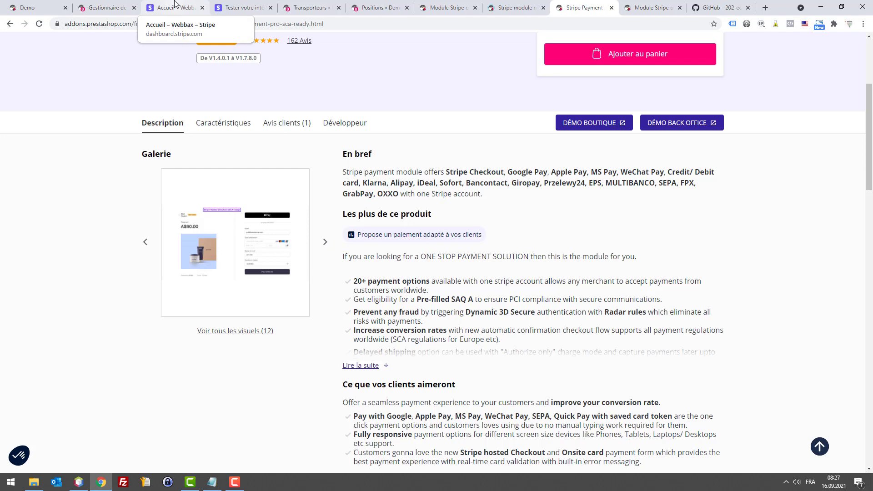
Step: Compare it against the free Stripe Official page, then show the store's order confirmation
left_click(621, 4)
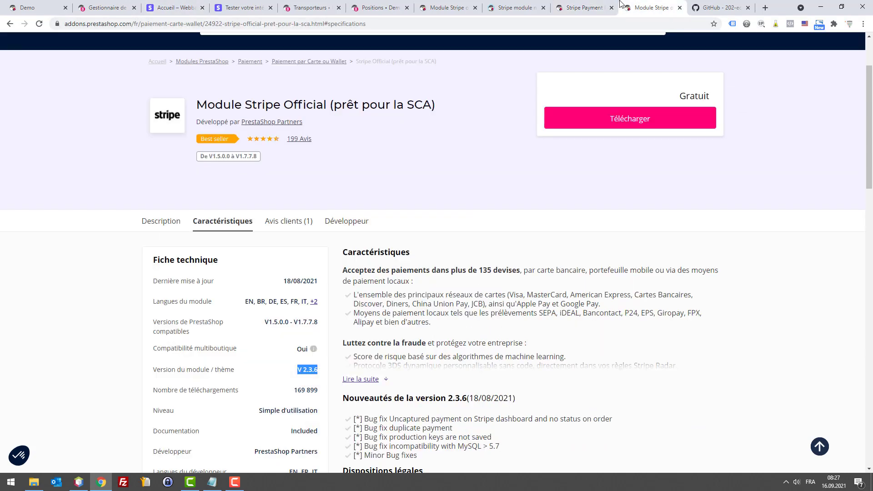
left_click(583, 8)
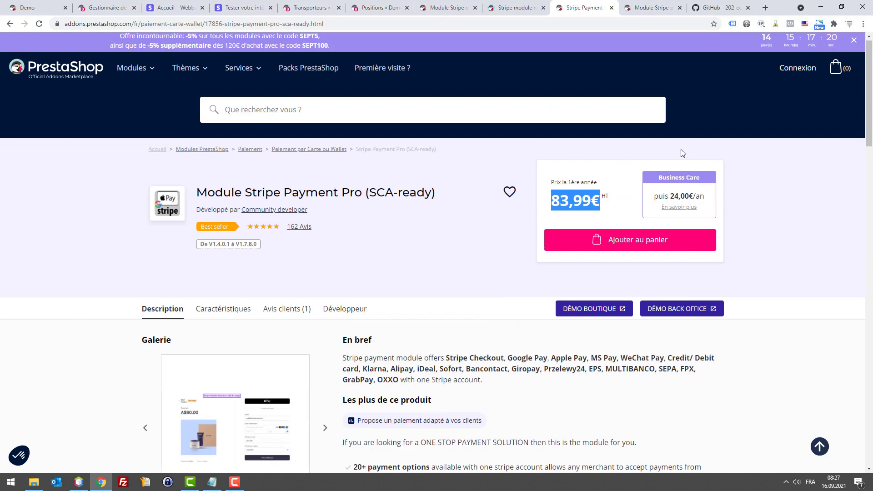
left_click(112, 3)
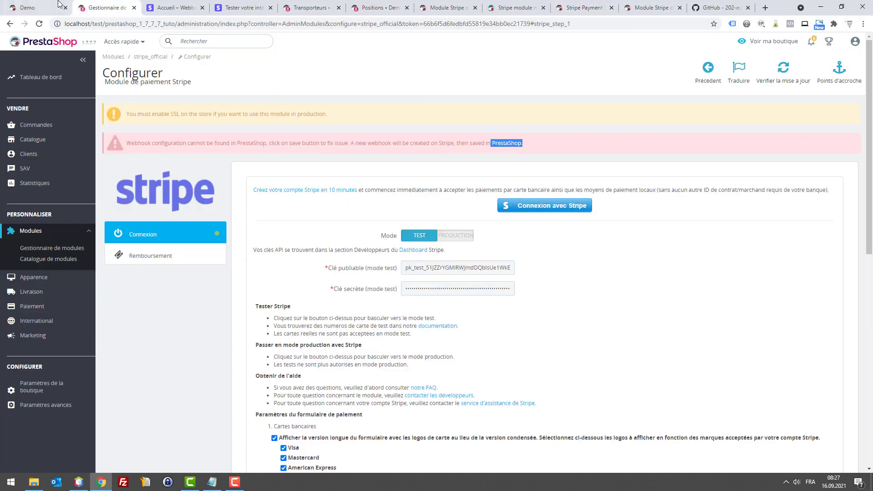
left_click(52, 4)
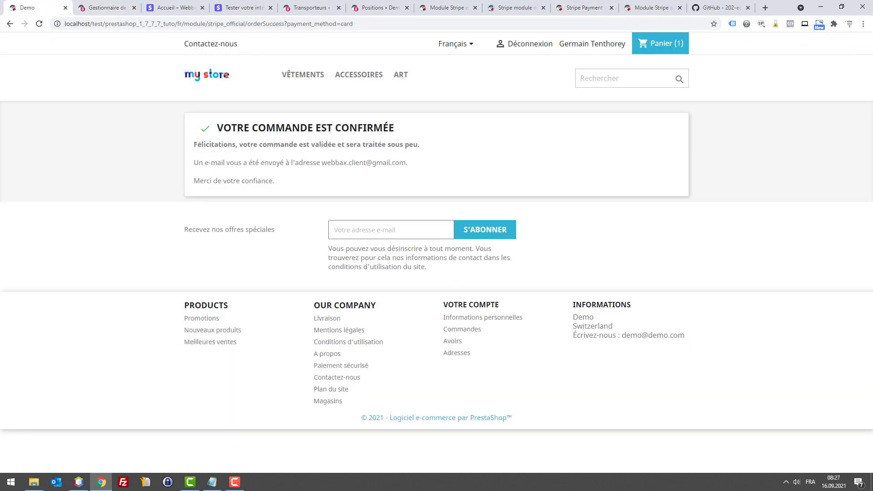